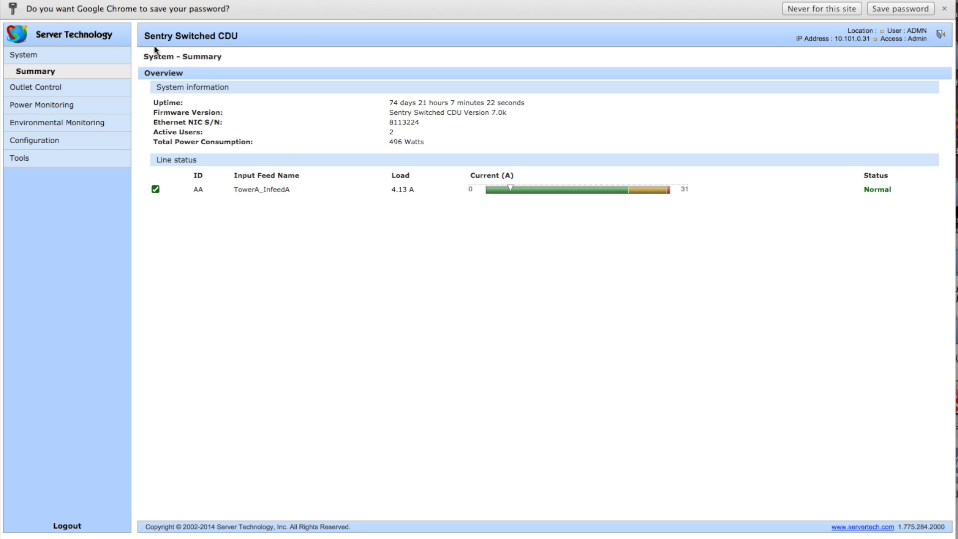
# - Save the PDU login in Chrome, review individual and group Outlet Control, and return to System Summary
pyautogui.click(916, 15)
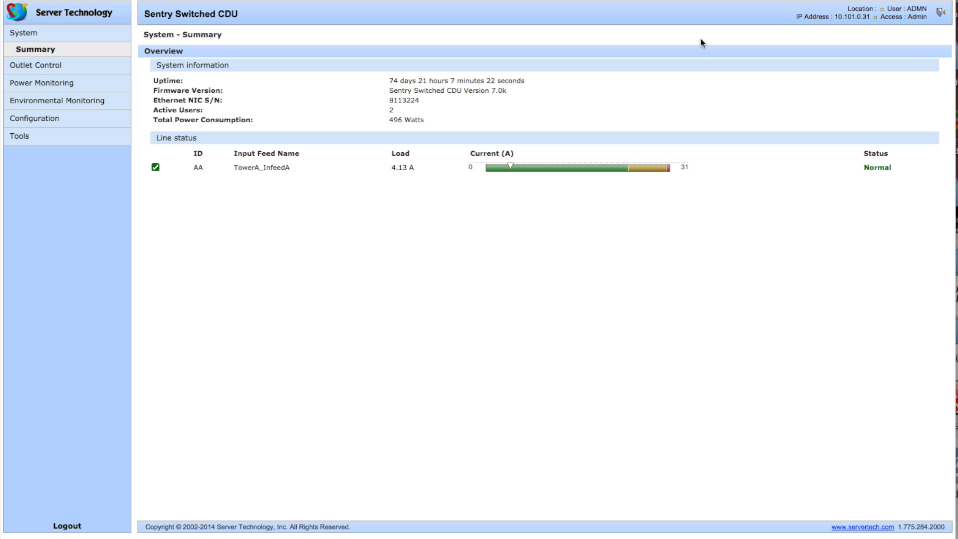
pyautogui.click(24, 36)
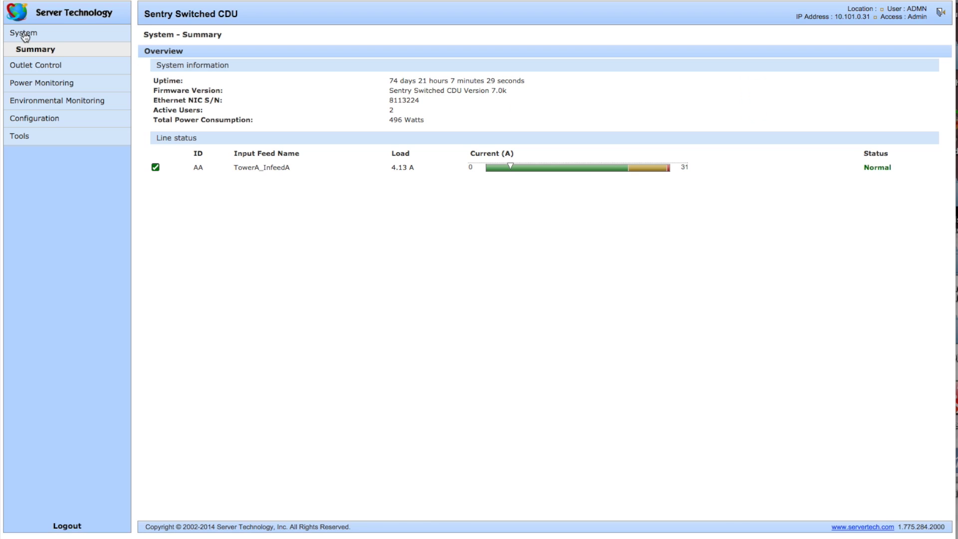
pyautogui.click(38, 66)
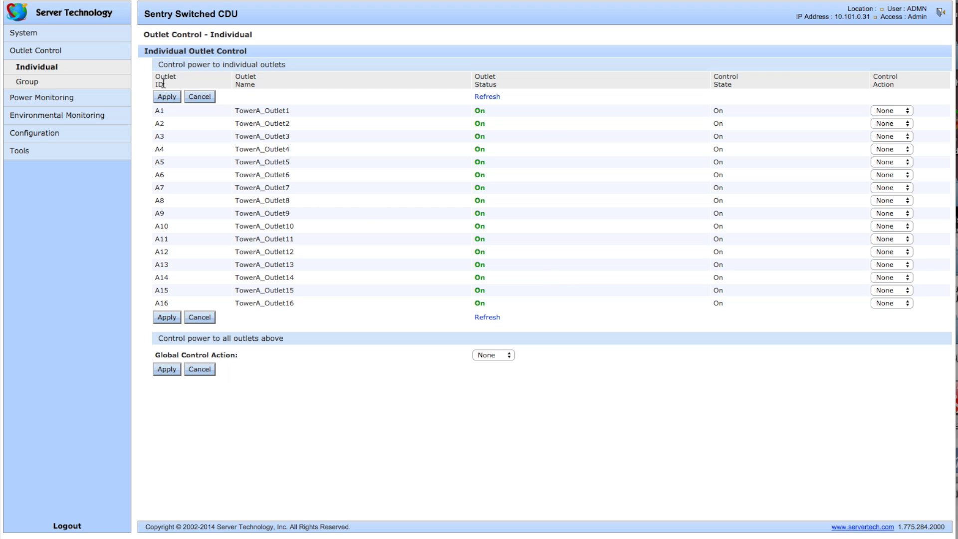
pyautogui.click(35, 83)
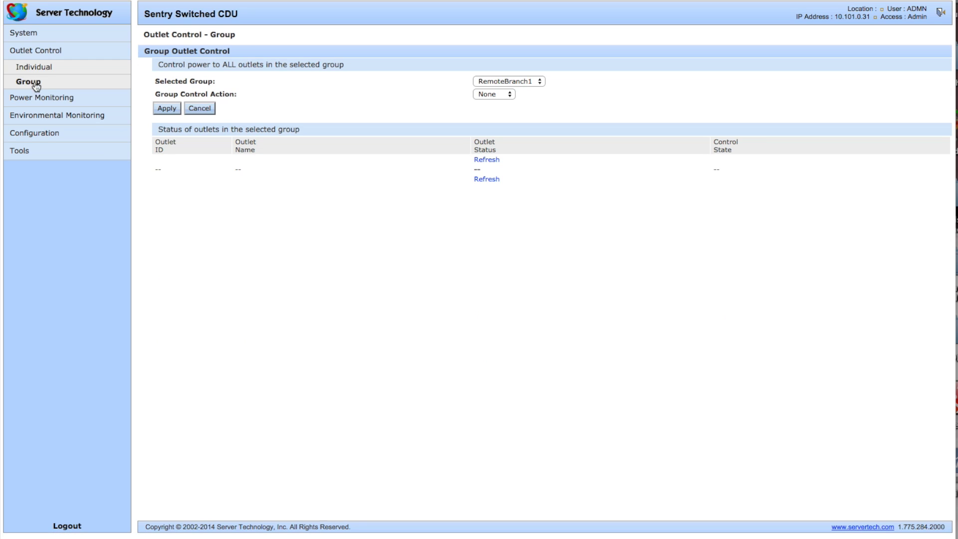
pyautogui.click(26, 47)
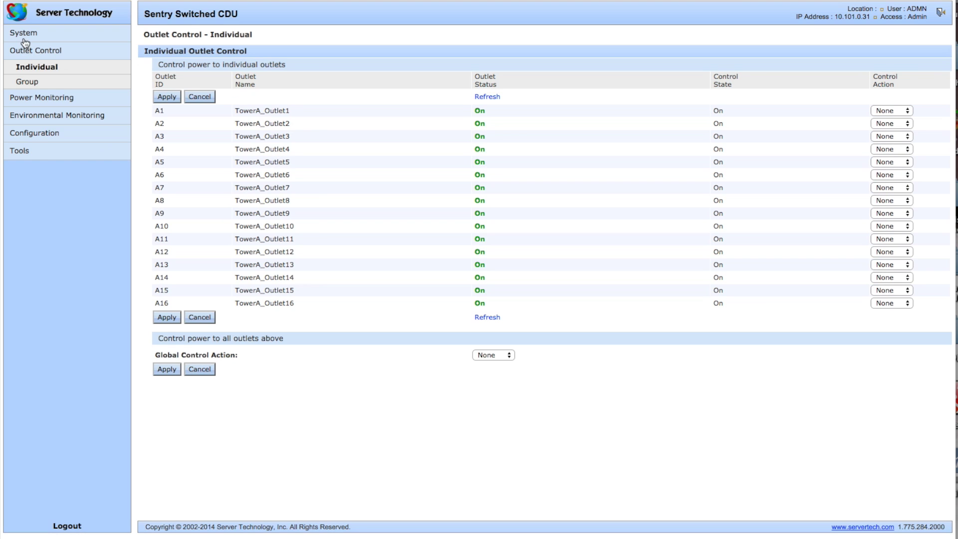
pyautogui.click(24, 39)
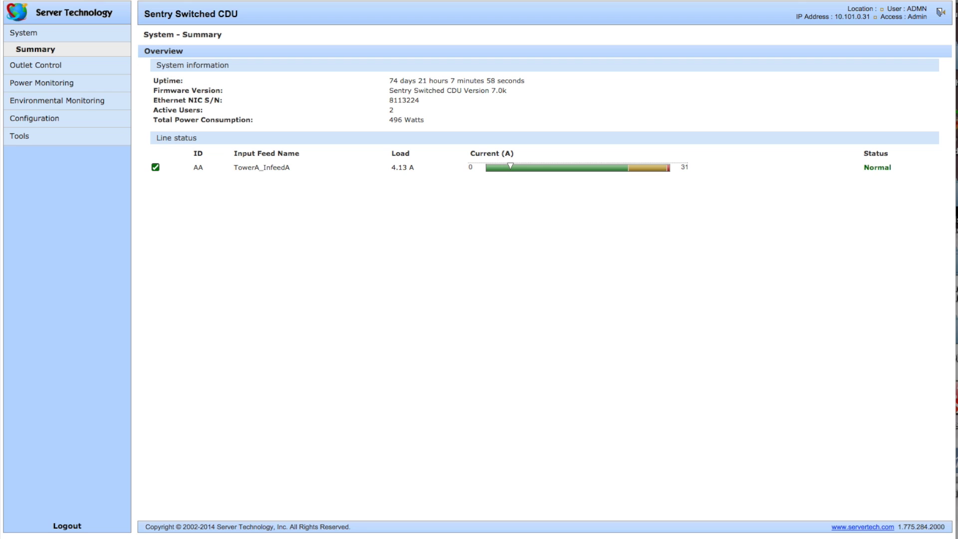
# - In Finder, browse DiskStation > IMC > mib > Server Technologies Sentry CDU and preview Sentry3OIDTree.txt
pyautogui.press('super+Tab')
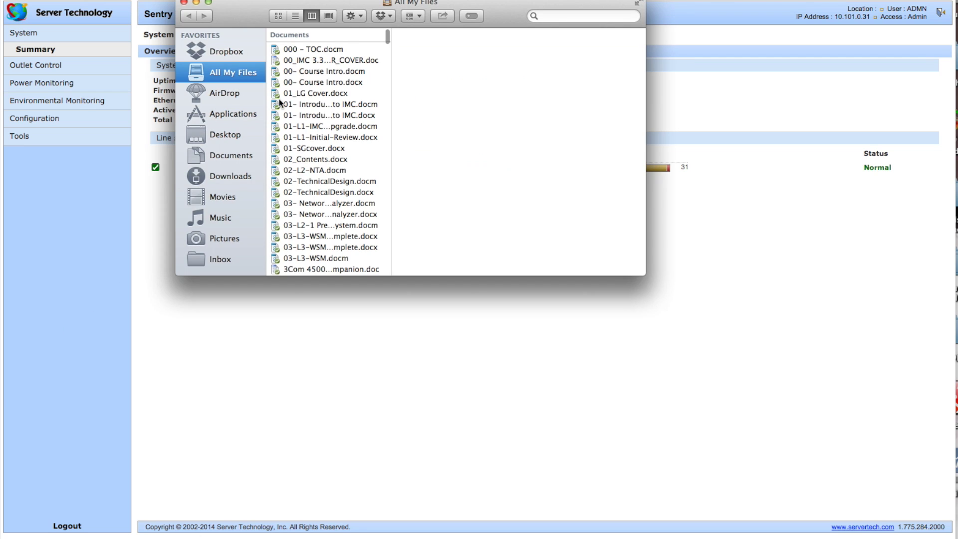
pyautogui.scroll(-5, 222, 184)
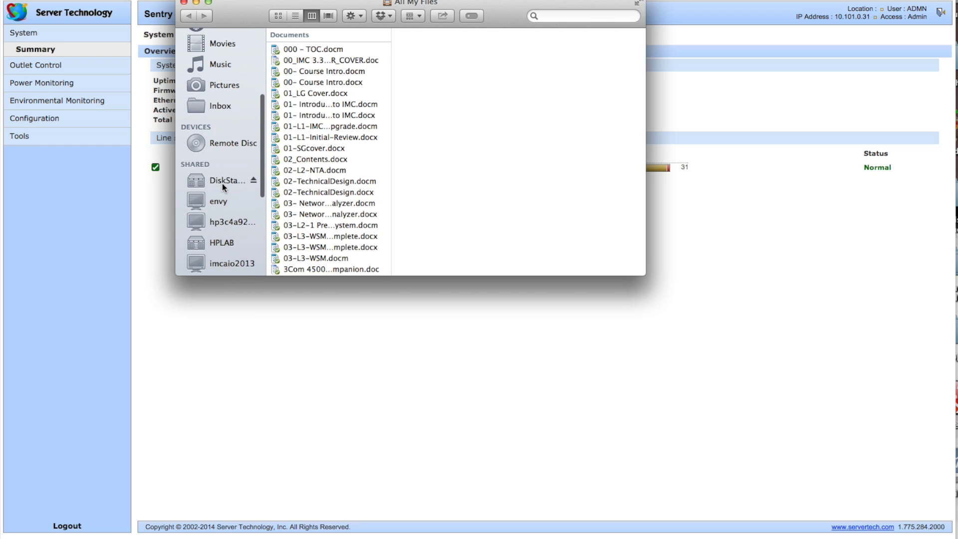
pyautogui.click(222, 182)
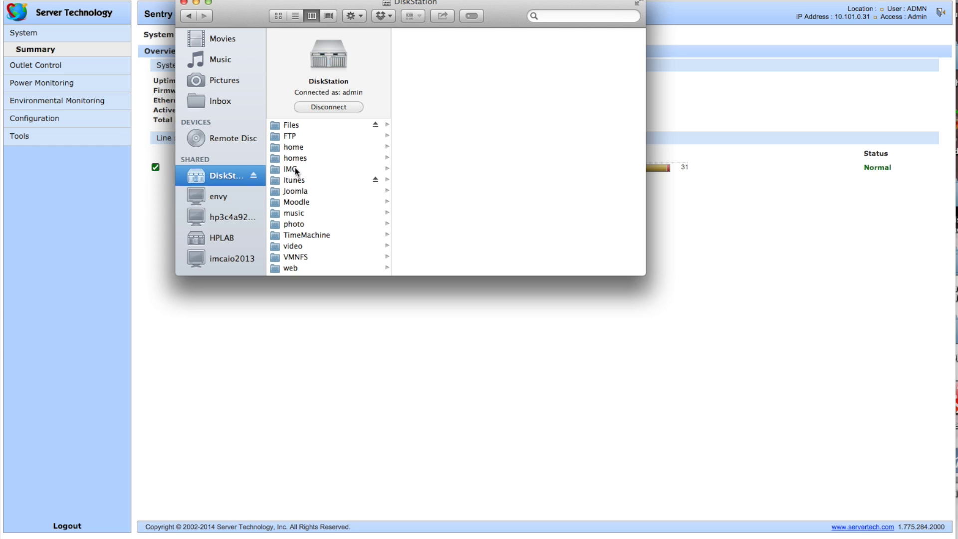
pyautogui.click(295, 169)
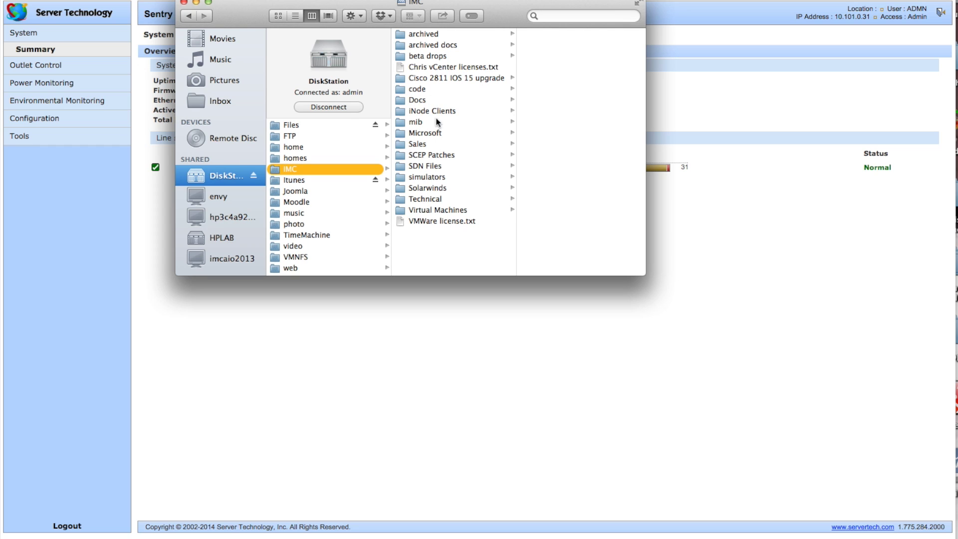
pyautogui.click(415, 125)
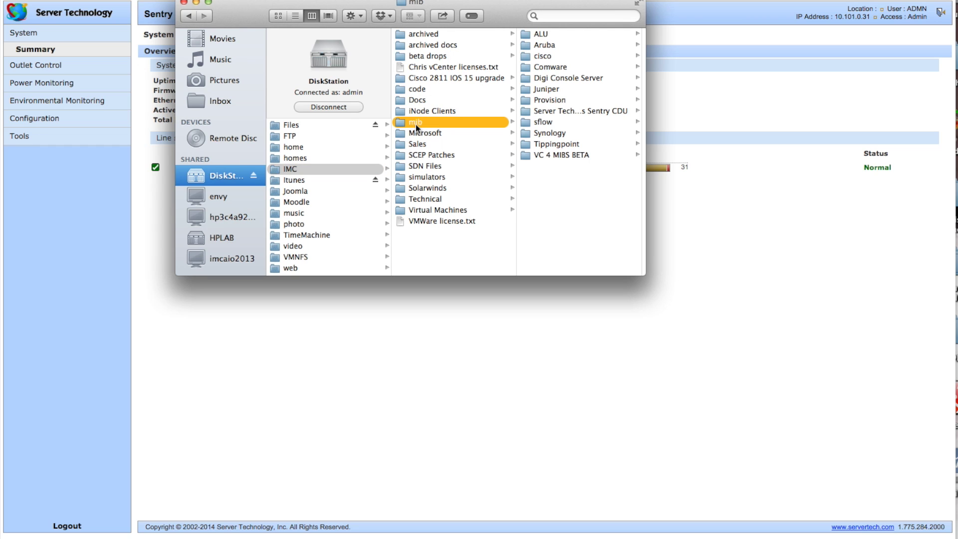
pyautogui.click(559, 114)
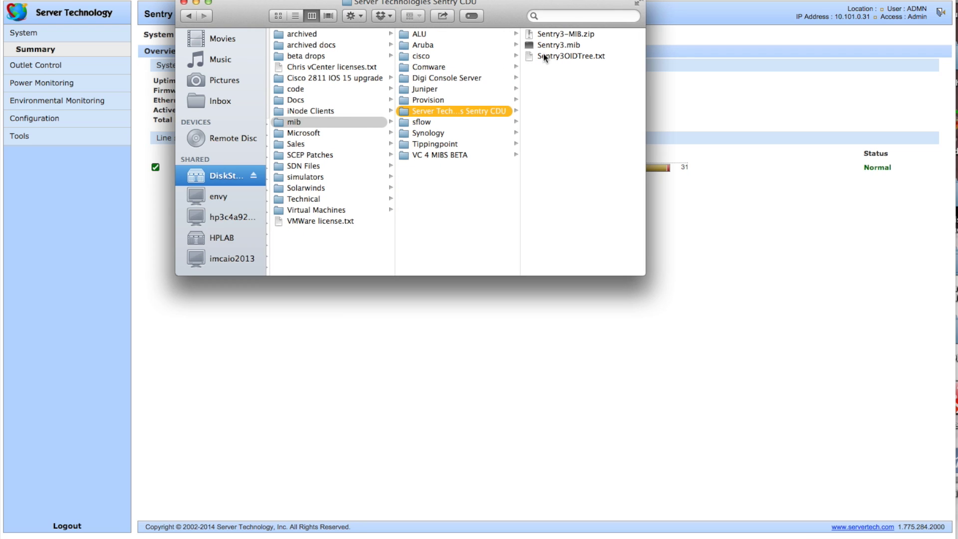
pyautogui.click(561, 58)
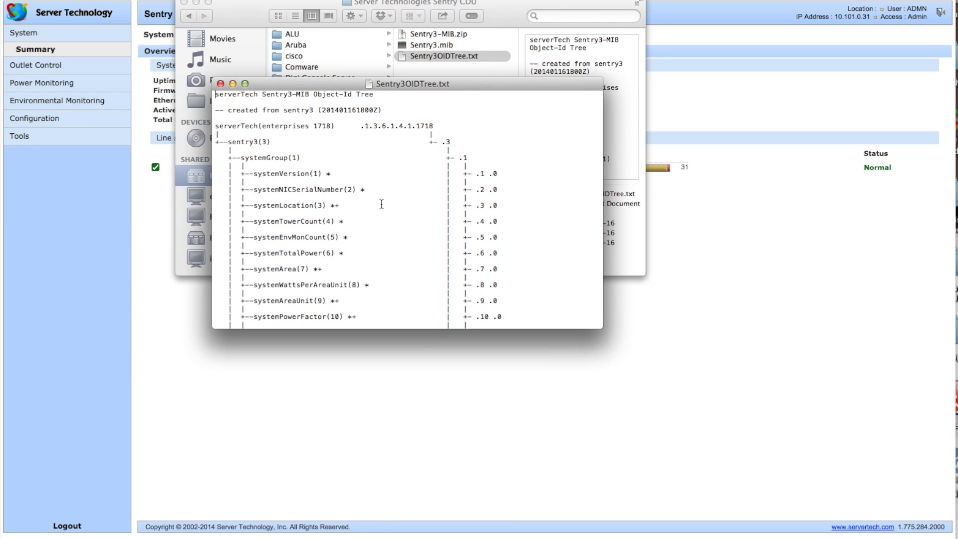
# - Highlight systemTotalPower(6) in the OID tree, scroll through it, then close the file and Finder
pyautogui.moveTo(250, 253); pyautogui.dragTo(366, 252)
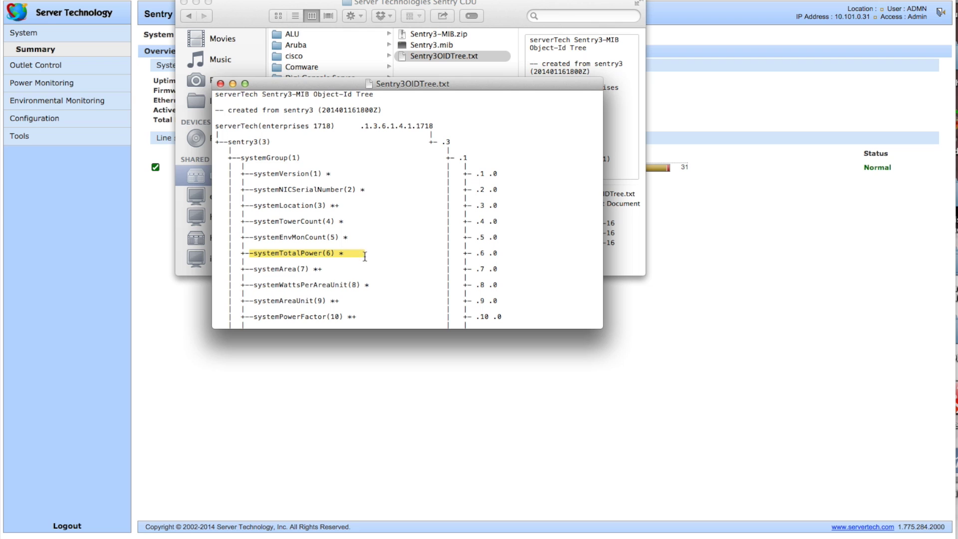
pyautogui.scroll(-5, 385, 271)
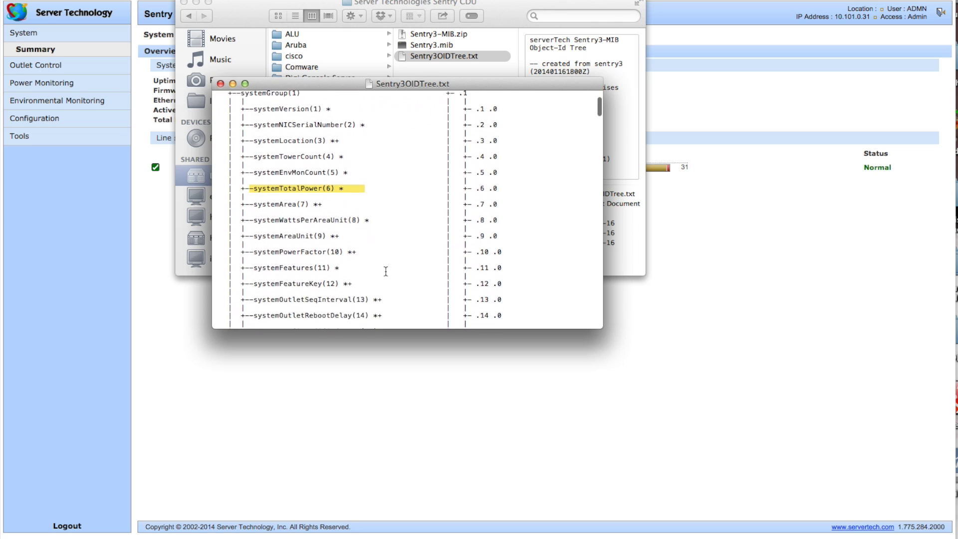
pyautogui.scroll(-2, 386, 271)
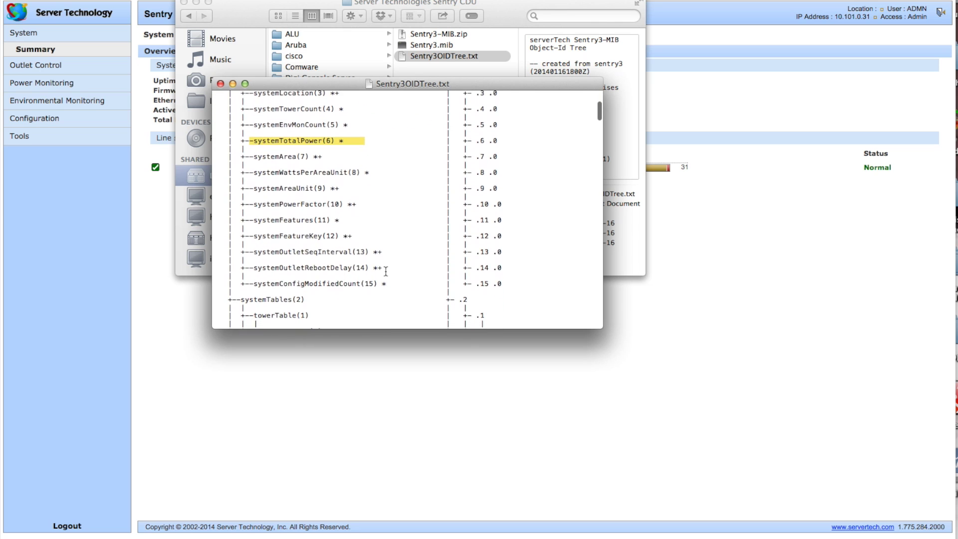
pyautogui.scroll(-5, 386, 271)
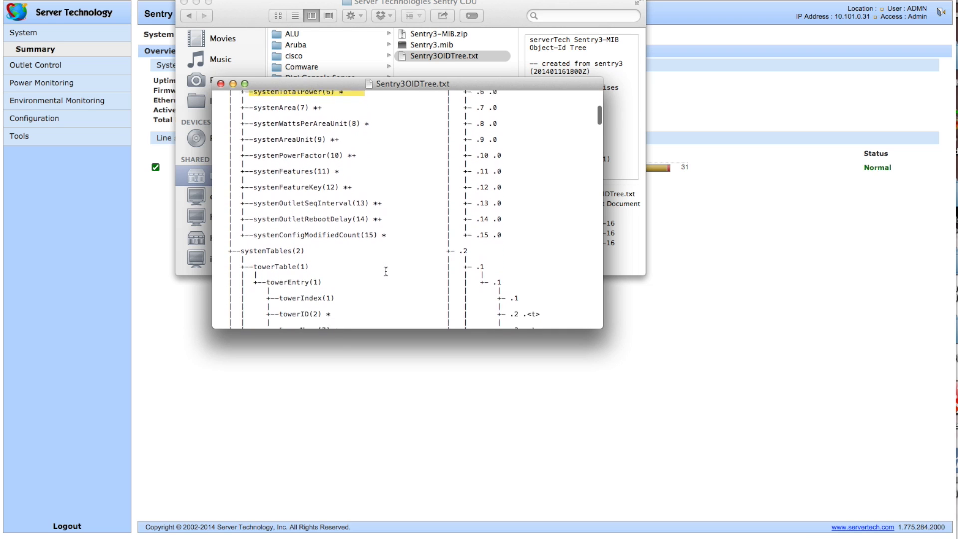
pyautogui.scroll(-5, 386, 271)
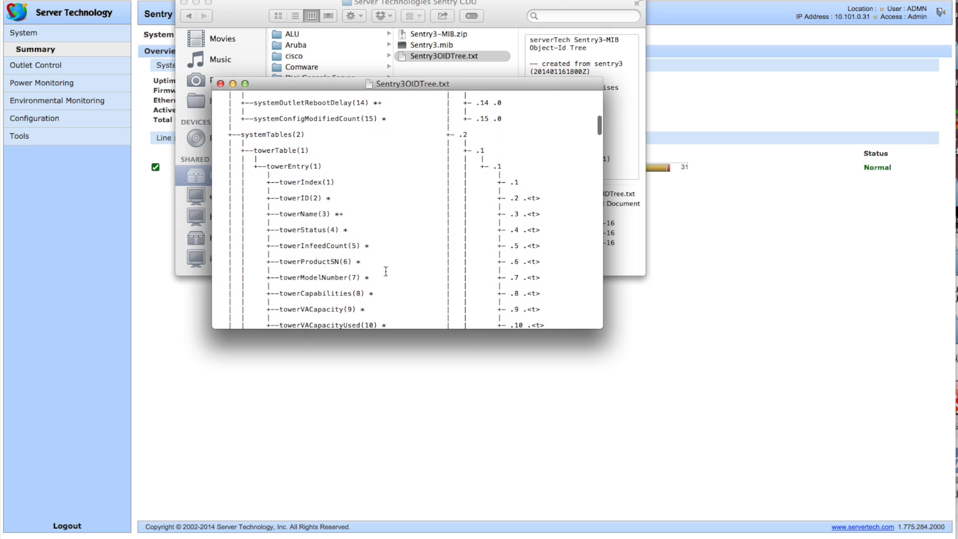
pyautogui.scroll(10, 386, 271)
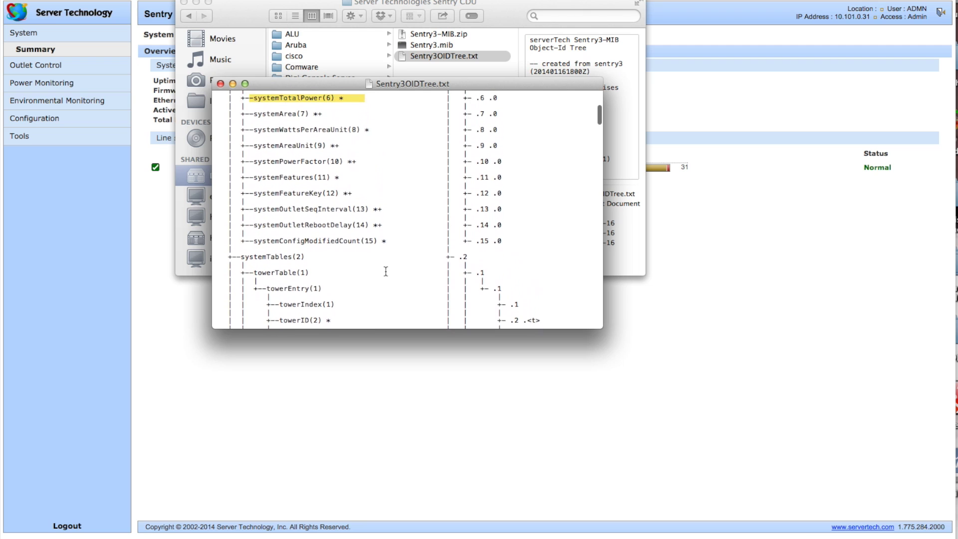
pyautogui.scroll(3, 386, 271)
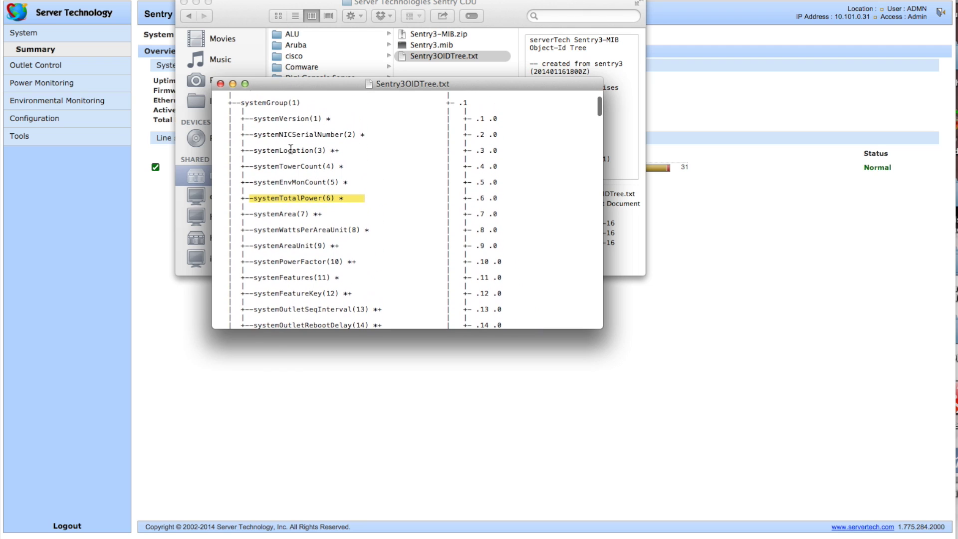
pyautogui.scroll(3, 272, 110)
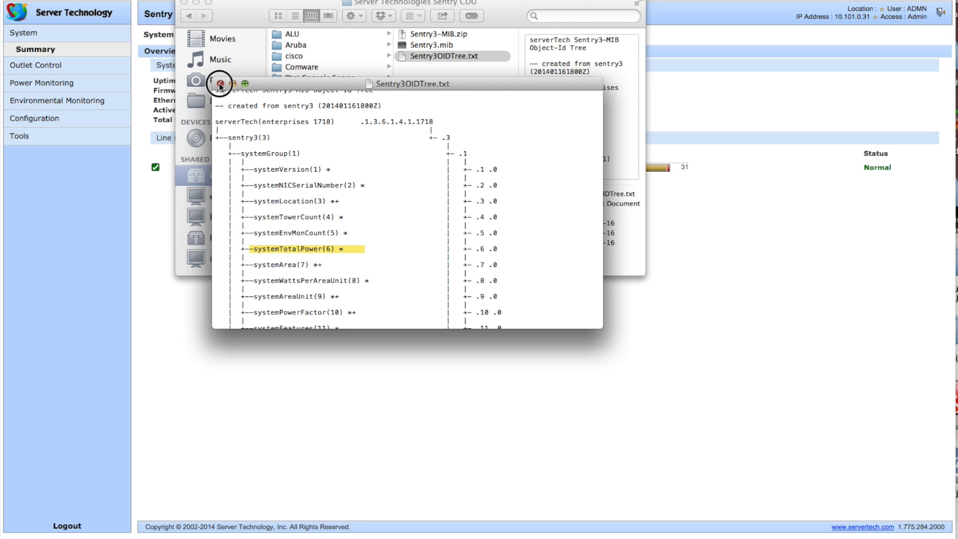
pyautogui.click(221, 83)
pyautogui.click(184, 3)
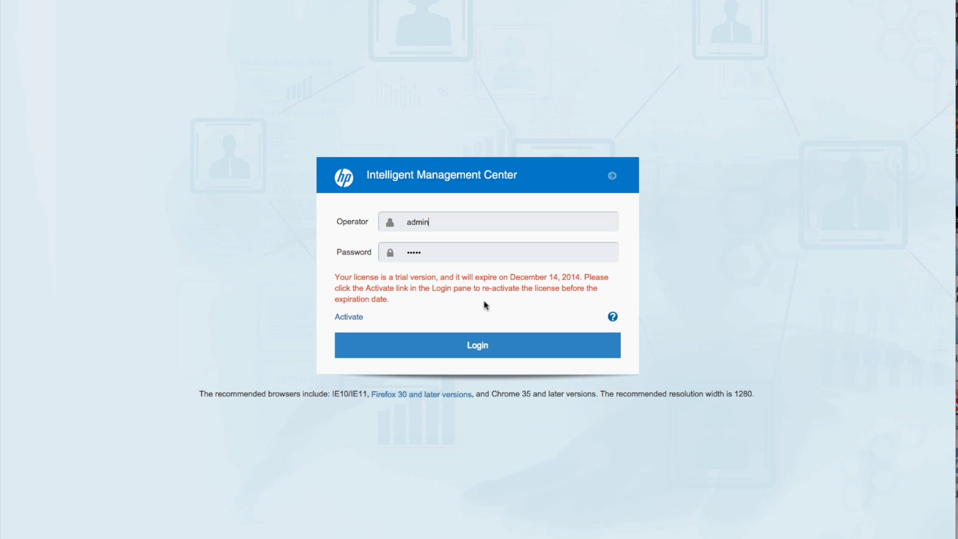
# - Log in to IMC and open Resource Management > MIB Management, nudging its window into place
pyautogui.click(528, 351)
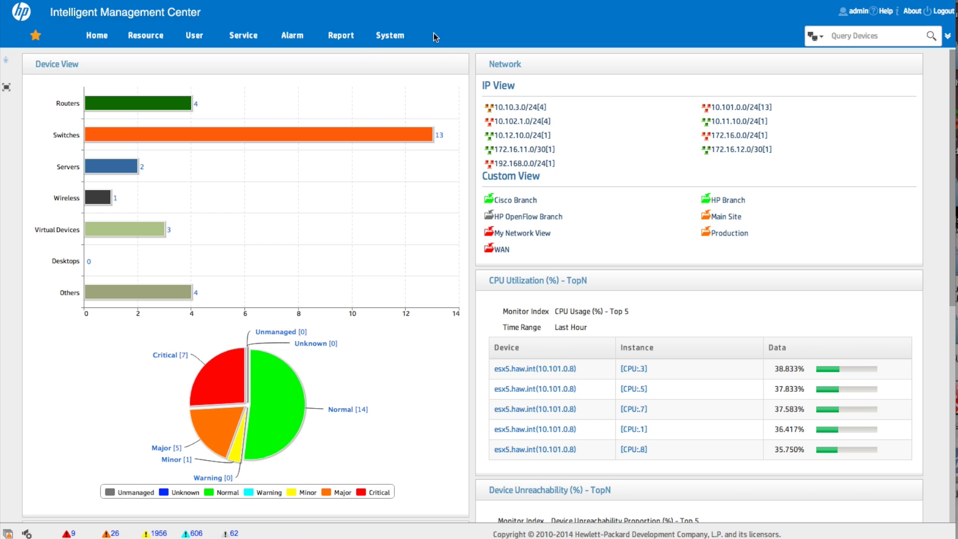
pyautogui.click(390, 35)
pyautogui.moveTo(398, 67)
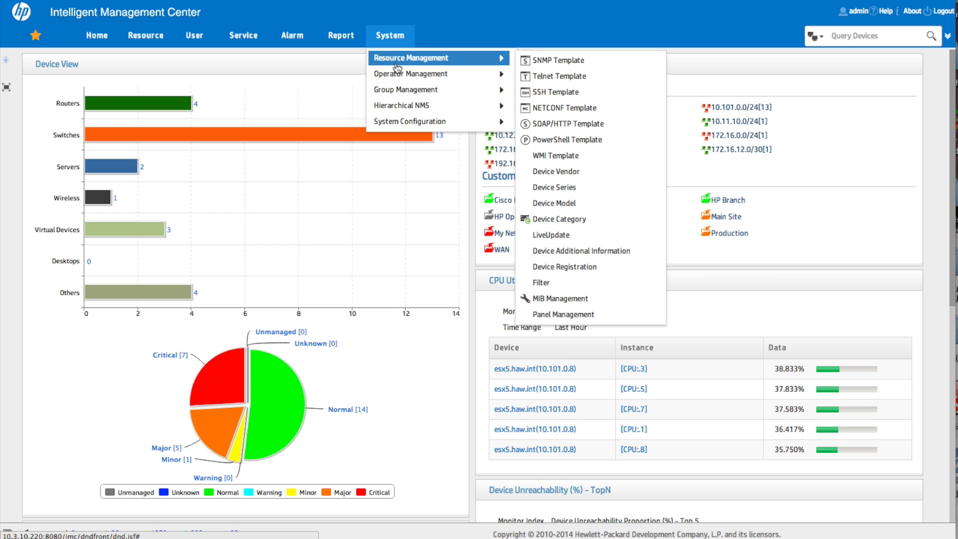
pyautogui.click(564, 302)
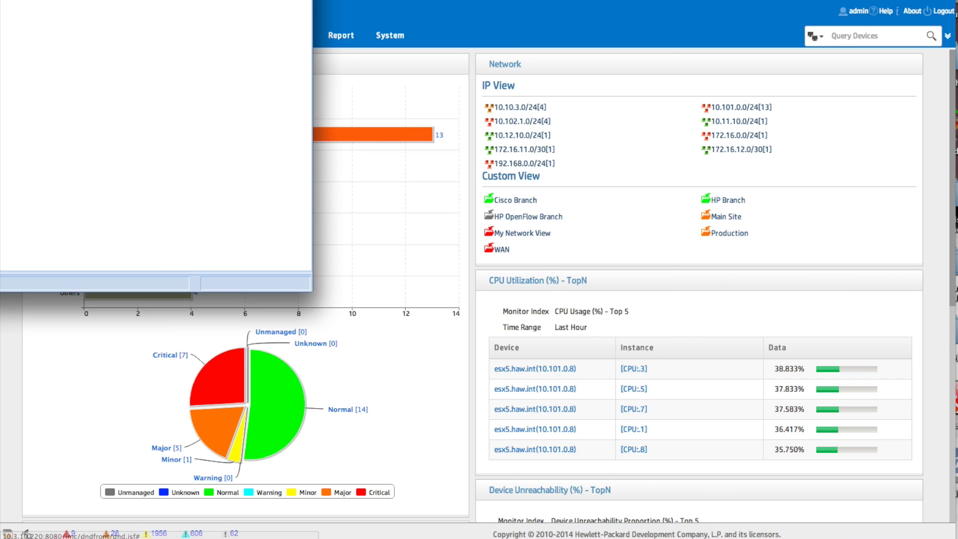
pyautogui.click(306, 48)
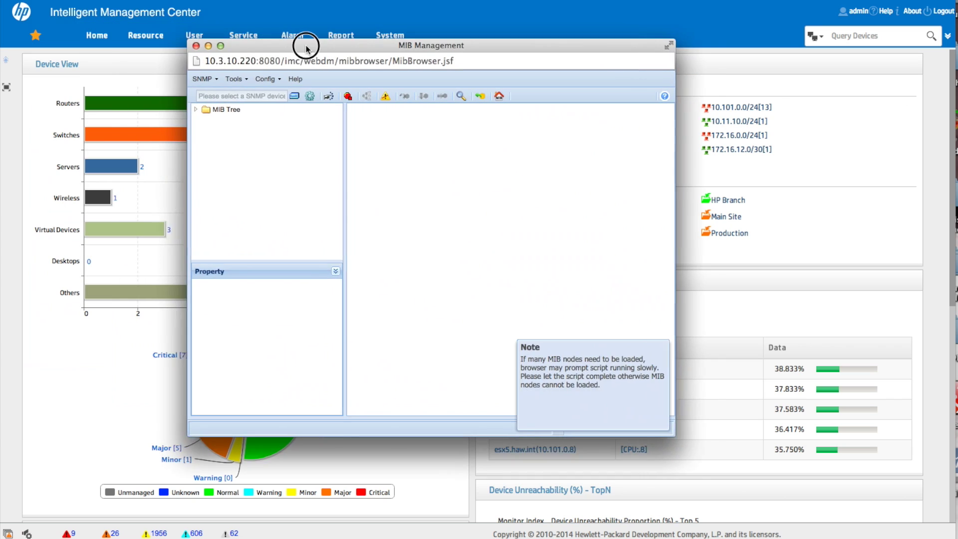
pyautogui.moveTo(306, 47); pyautogui.dragTo(320, 53)
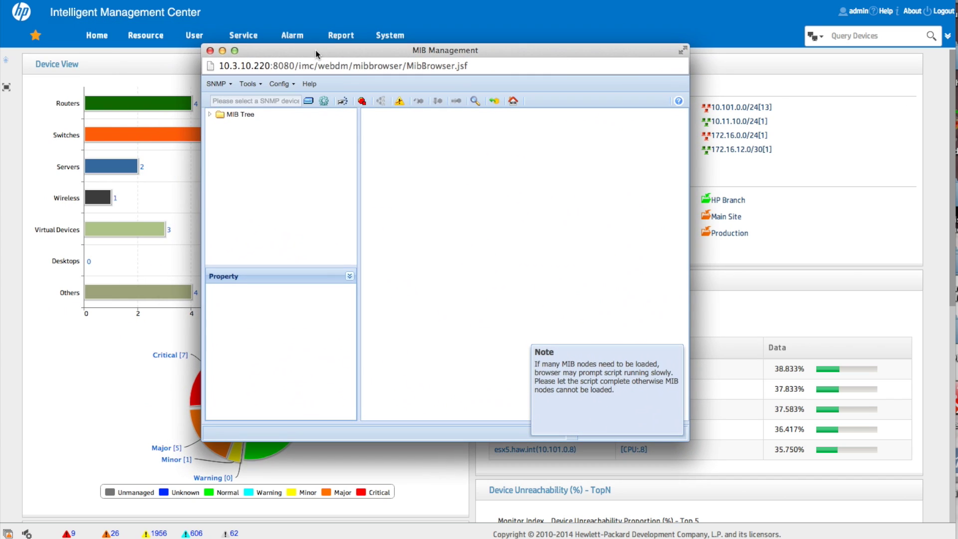
pyautogui.click(307, 102)
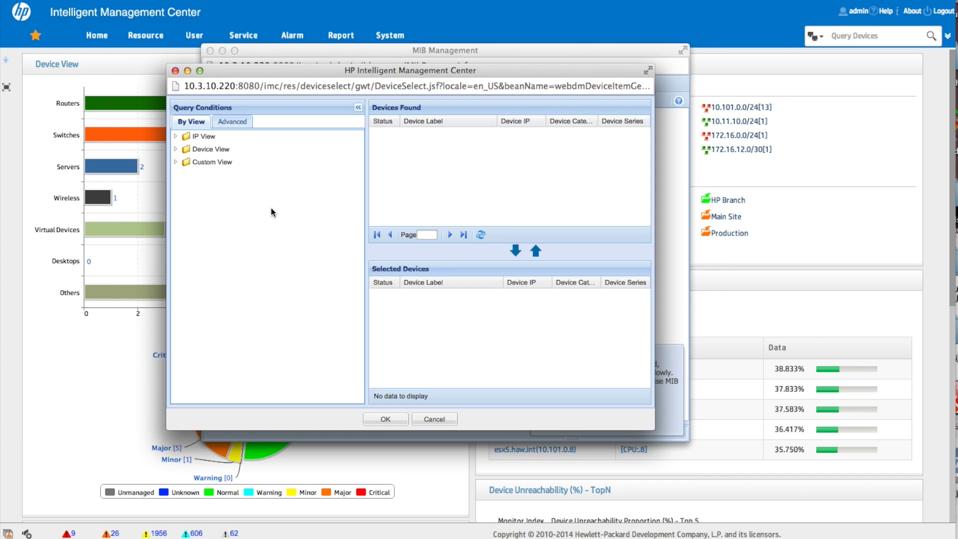
# - Select the Sentry3_5133a8 PDU from the Others category as the MIB browser's target device
pyautogui.click(176, 148)
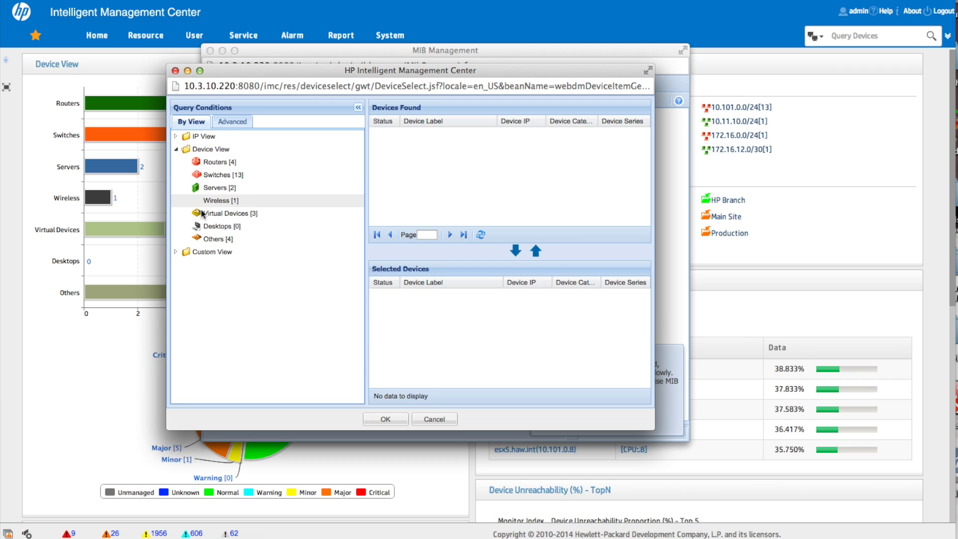
pyautogui.click(217, 239)
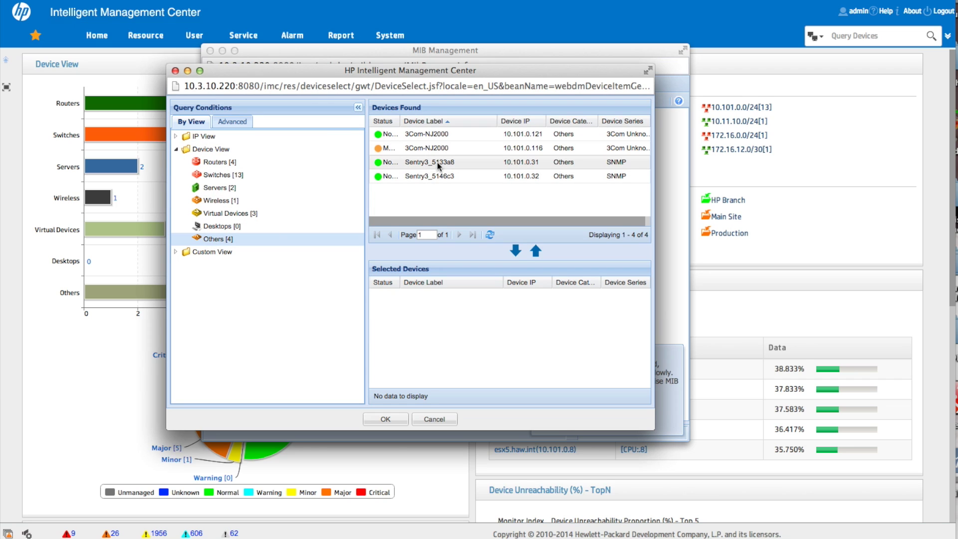
pyautogui.click(438, 166)
pyautogui.click(515, 251)
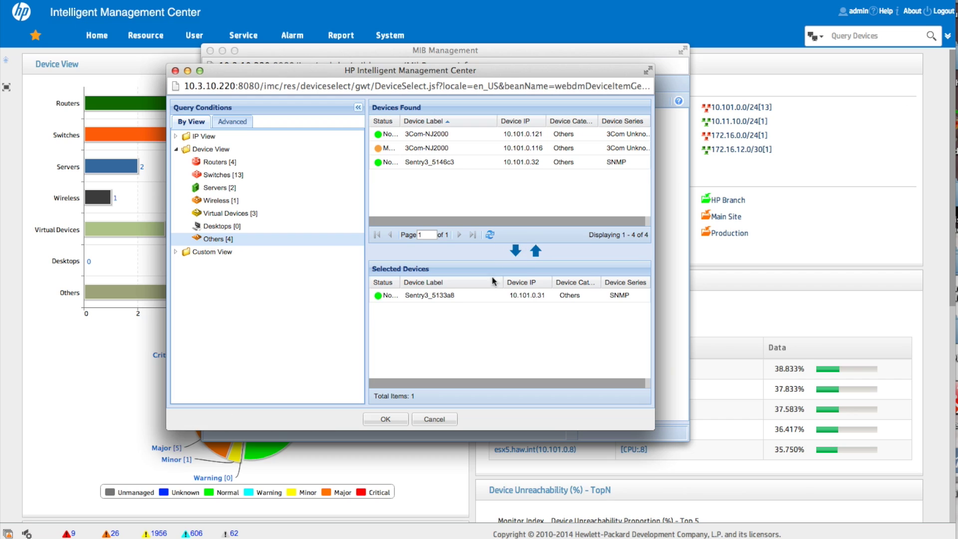
pyautogui.click(391, 422)
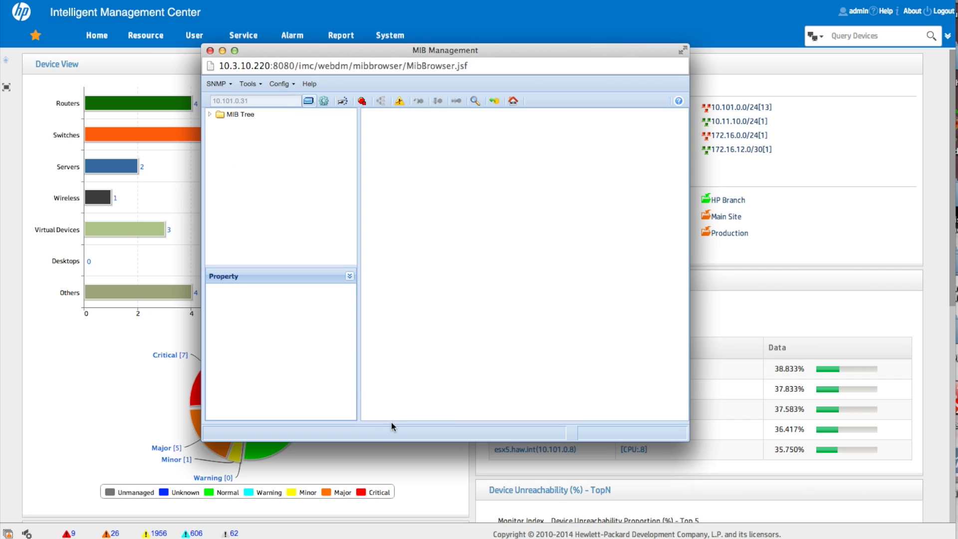
# - Expand the MIB Tree to the iso branch and bring up Tools > Load MIB files
pyautogui.click(209, 114)
pyautogui.click(221, 140)
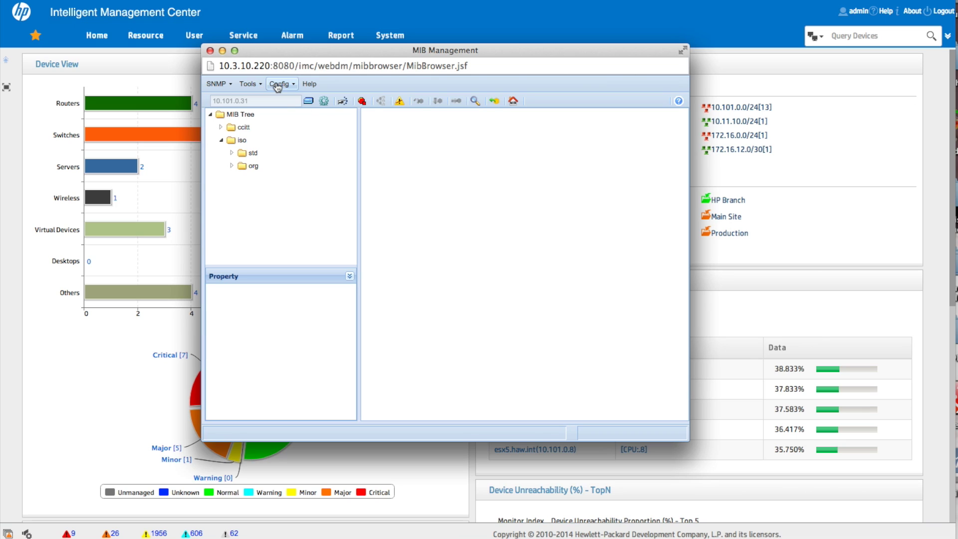
pyautogui.click(253, 85)
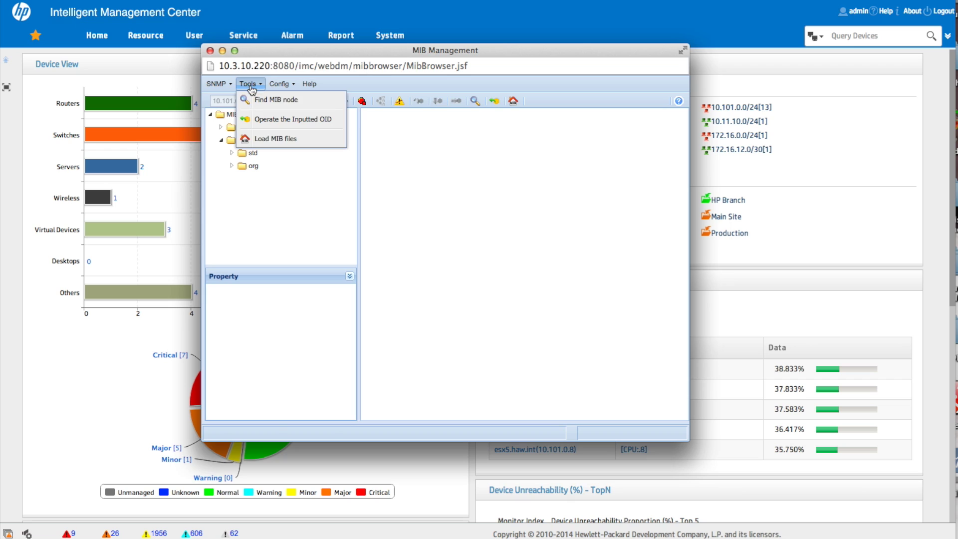
pyautogui.click(277, 142)
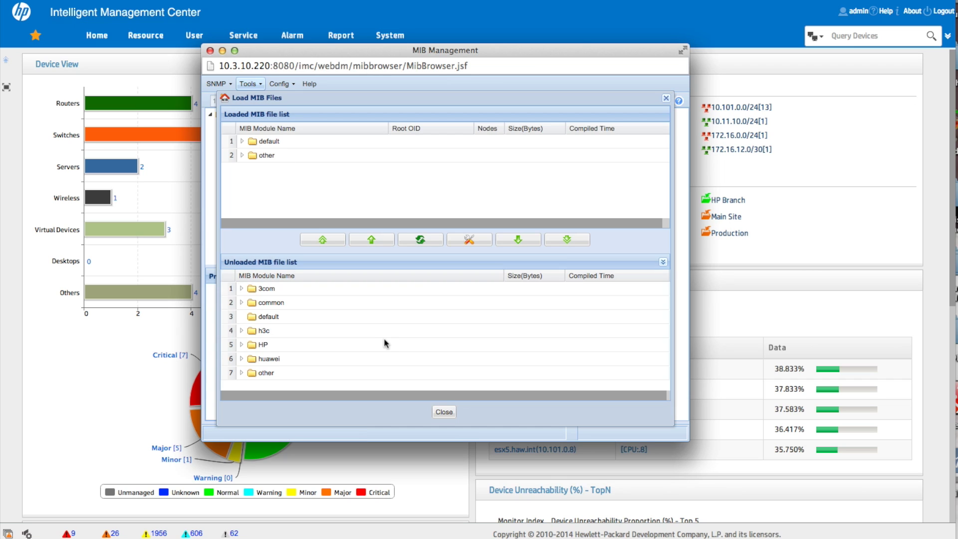
# - Compile Sentry3.mib from DiskStation/IMC/mib/Server Technologies Sentry CDU, then close the compile dialog
pyautogui.click(470, 240)
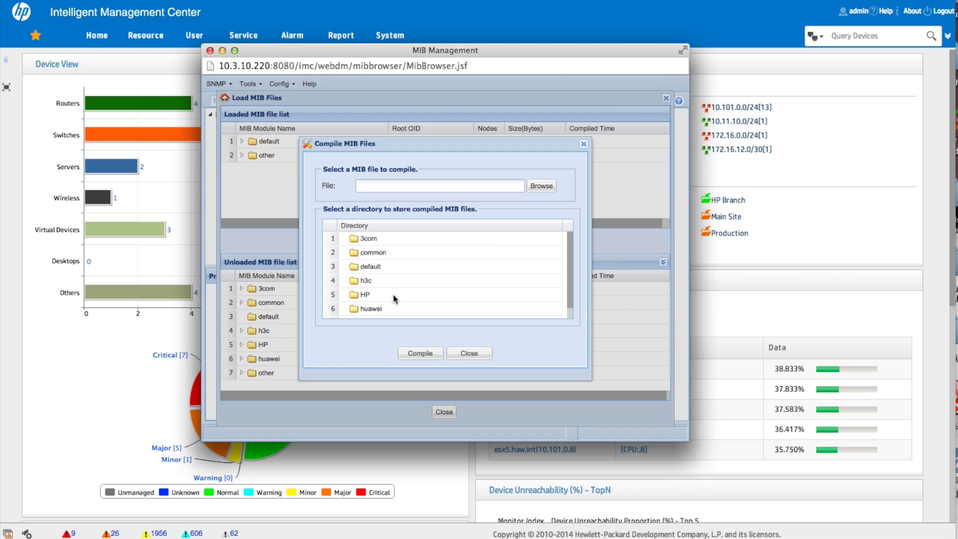
pyautogui.click(540, 187)
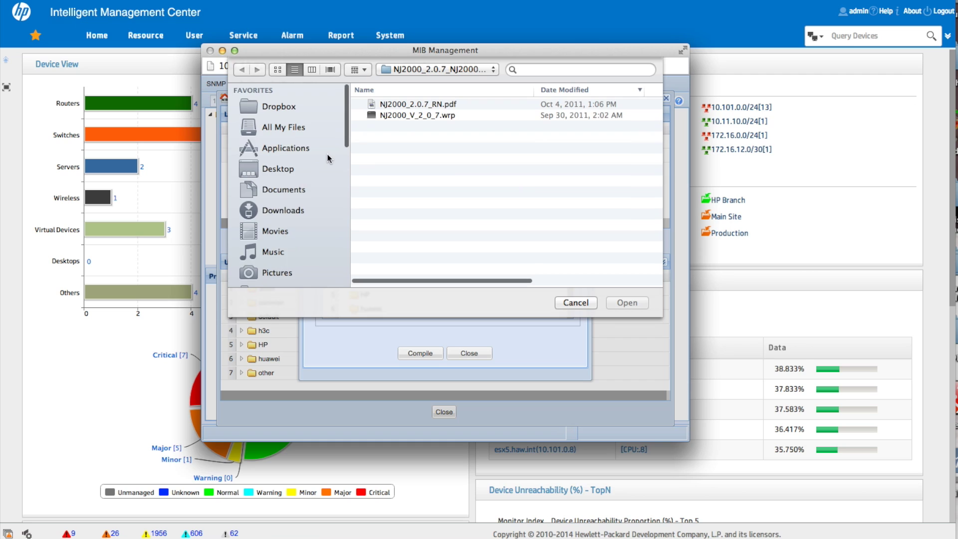
pyautogui.scroll(-5, 328, 158)
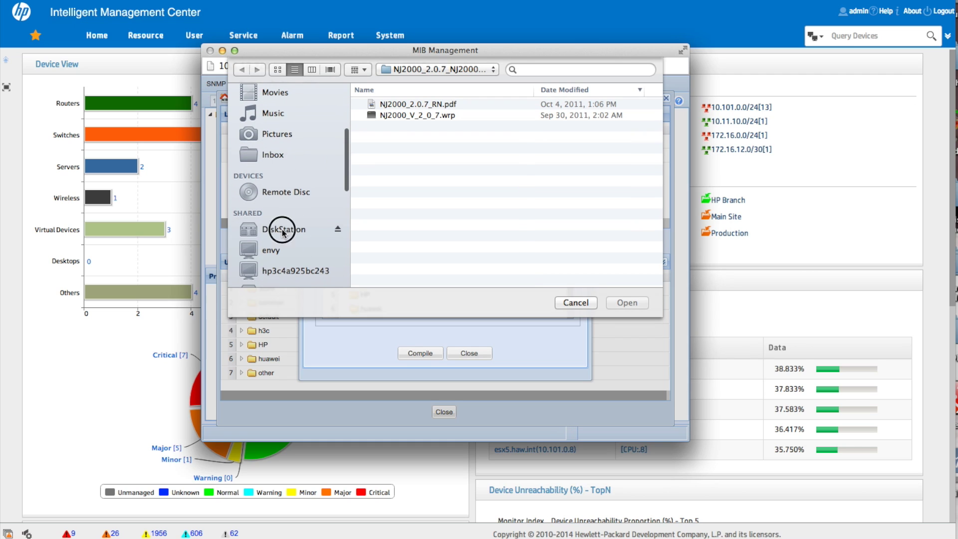
pyautogui.click(283, 233)
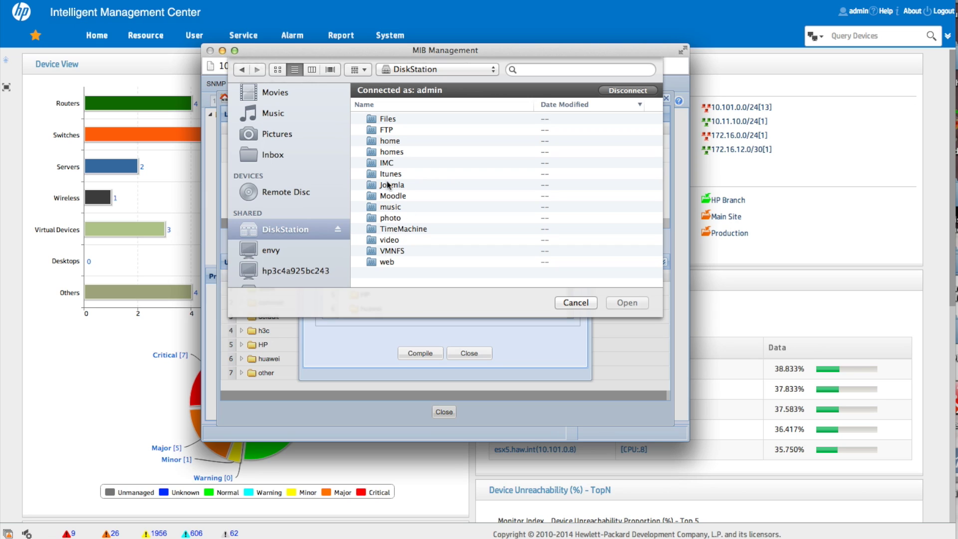
pyautogui.click(385, 164)
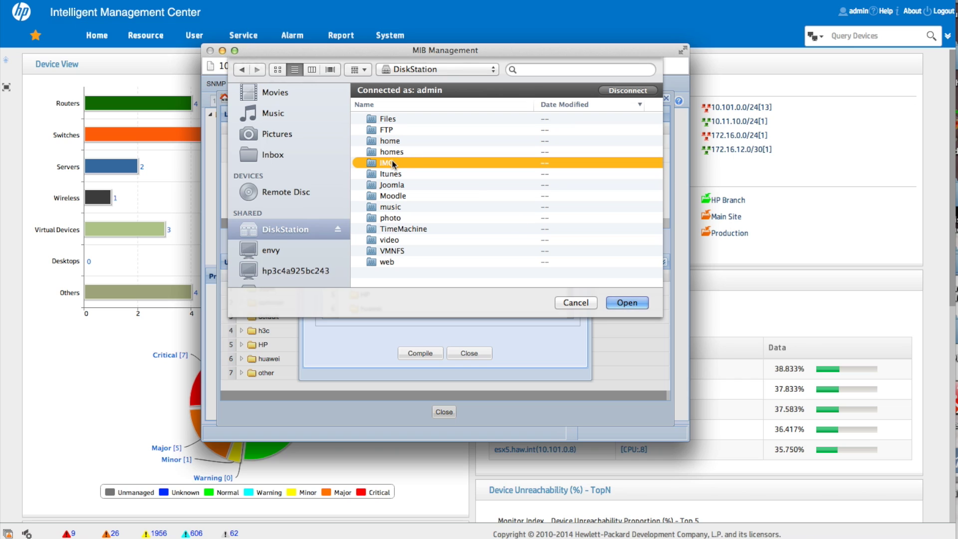
pyautogui.doubleClick(392, 163)
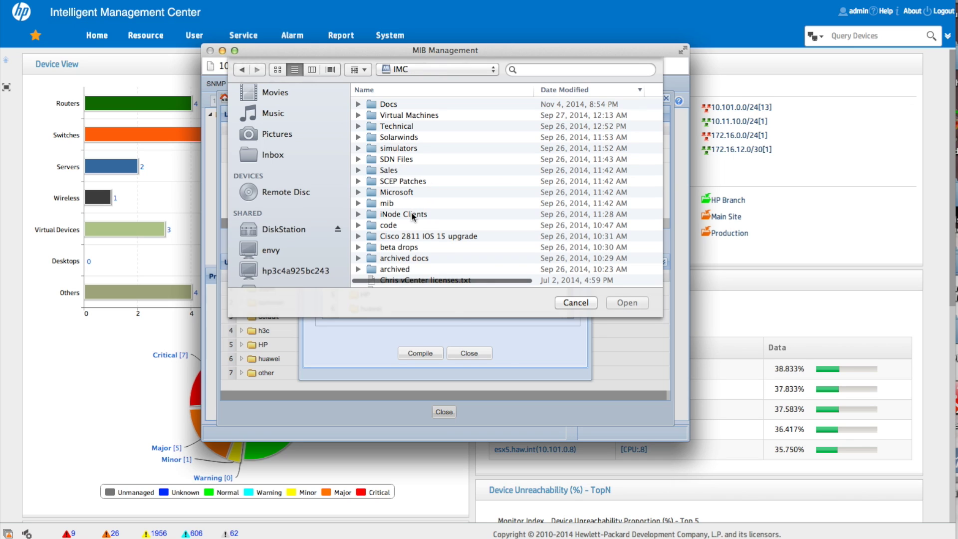
pyautogui.doubleClick(387, 204)
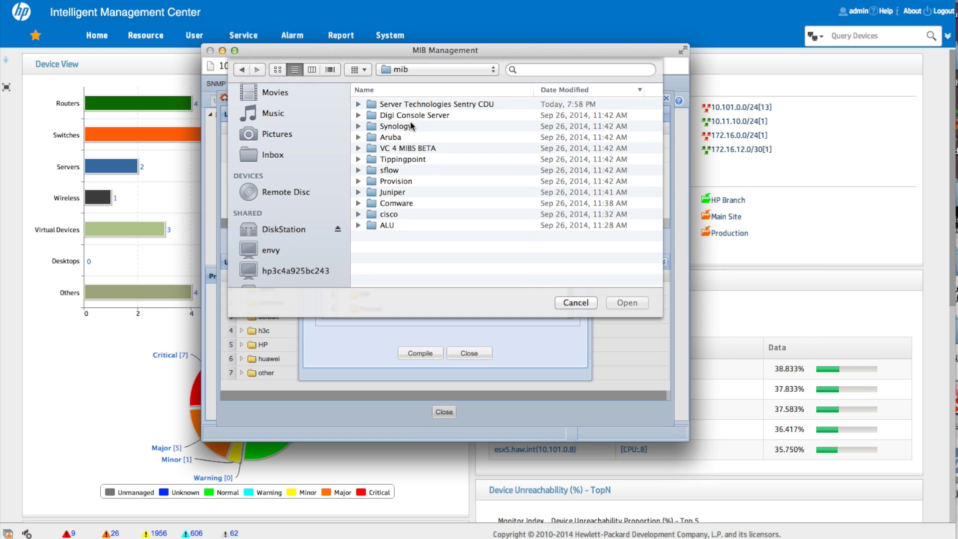
pyautogui.doubleClick(417, 104)
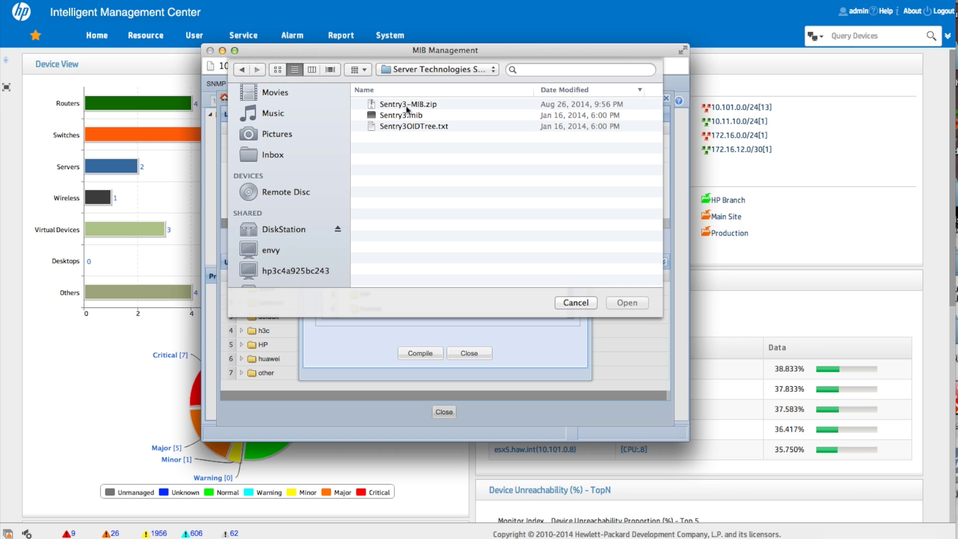
pyautogui.click(403, 114)
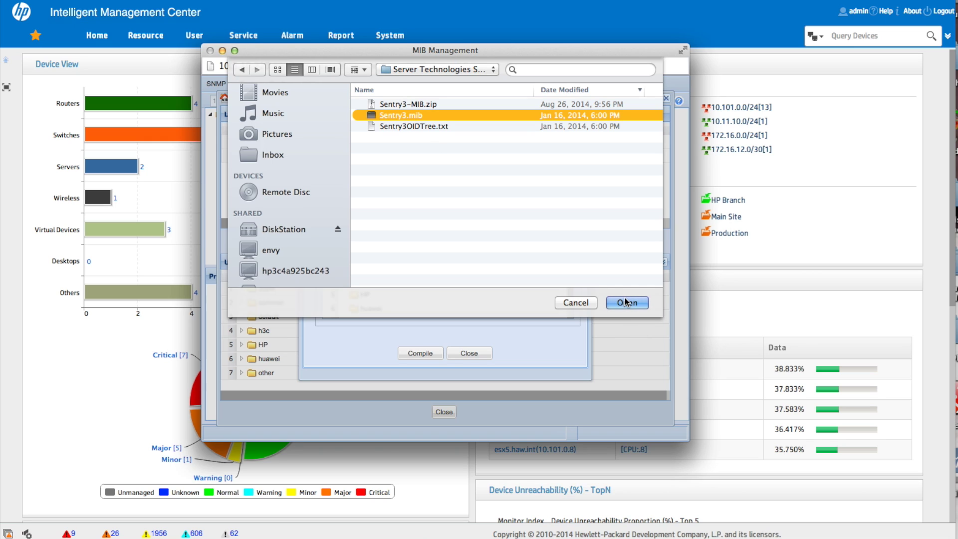
pyautogui.click(579, 303)
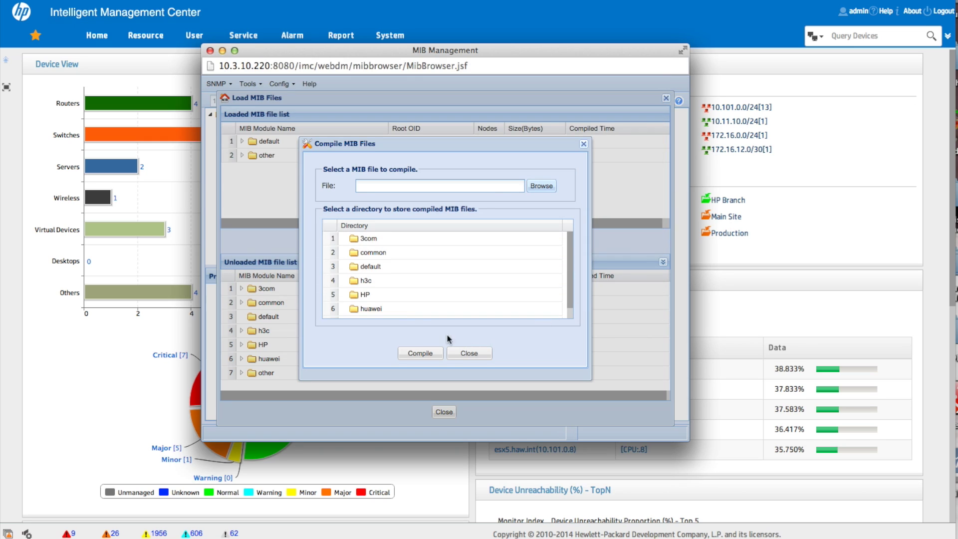
pyautogui.click(472, 354)
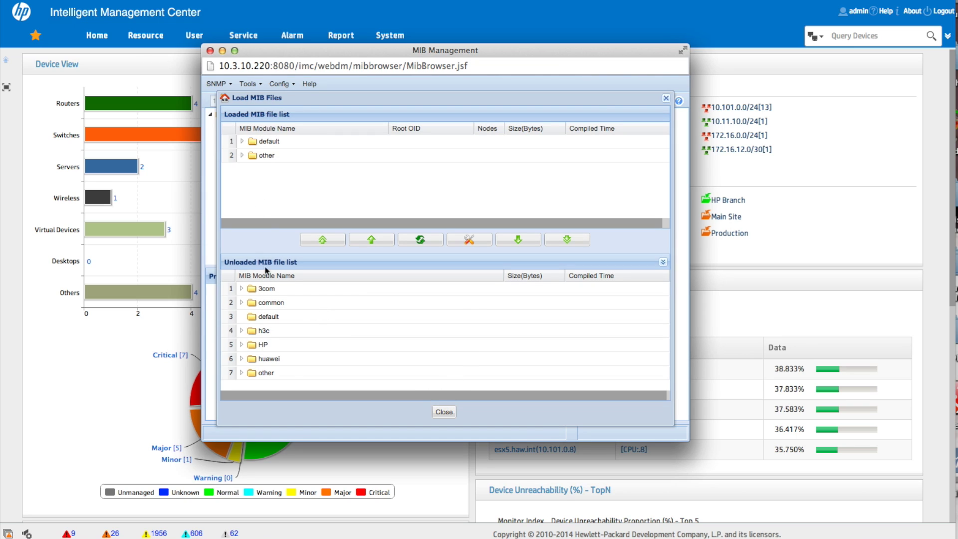
# - Confirm Sentry3-MIB is under the loaded 'other' modules, close the loader, and save loaded MIBs
pyautogui.click(242, 373)
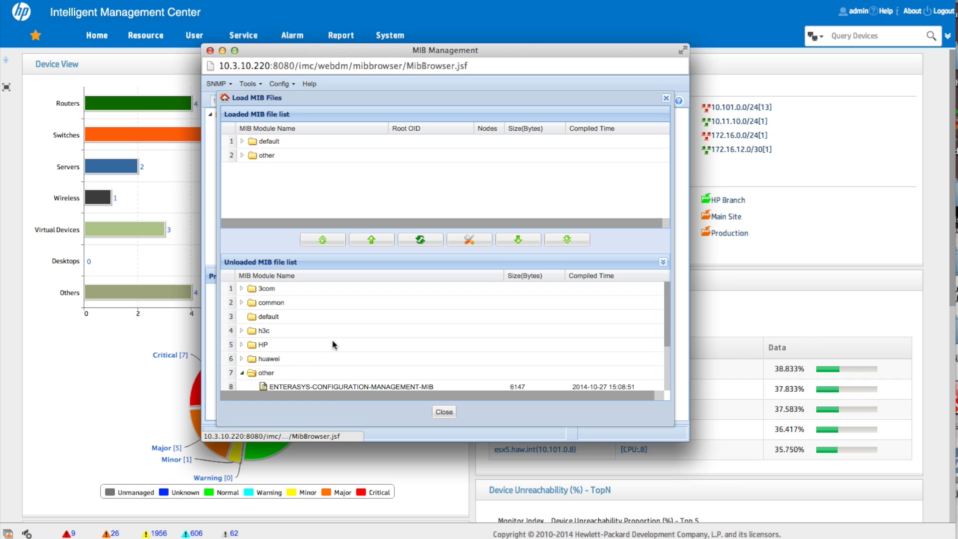
pyautogui.scroll(-5, 333, 344)
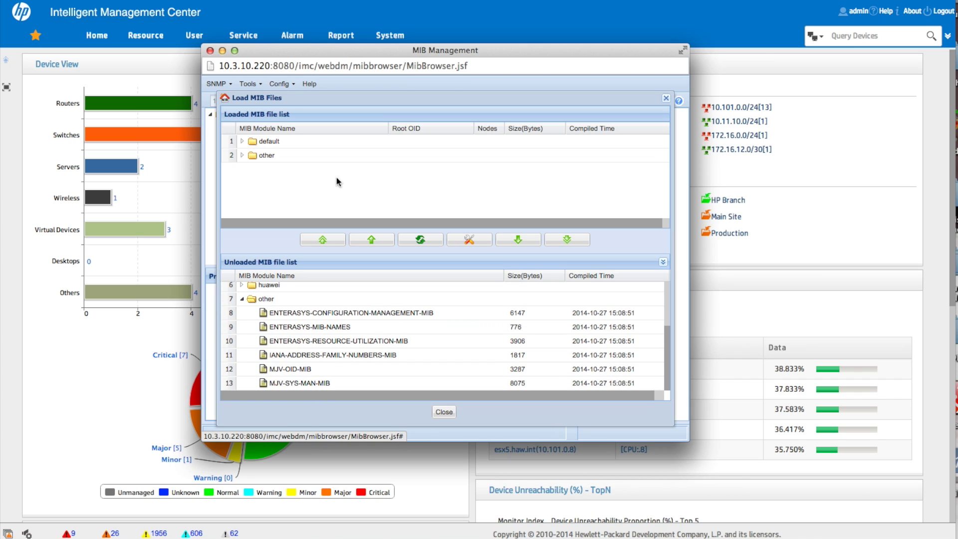
pyautogui.click(242, 156)
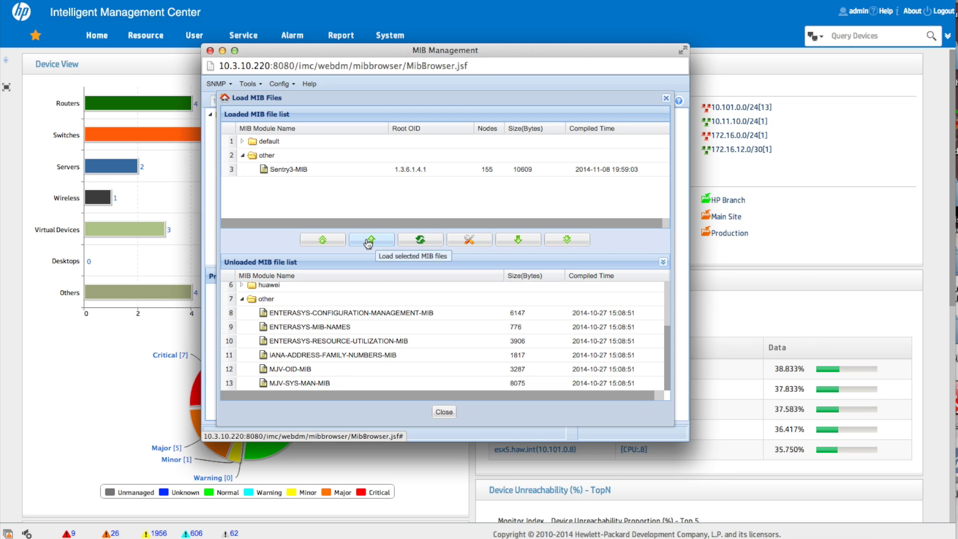
pyautogui.click(445, 411)
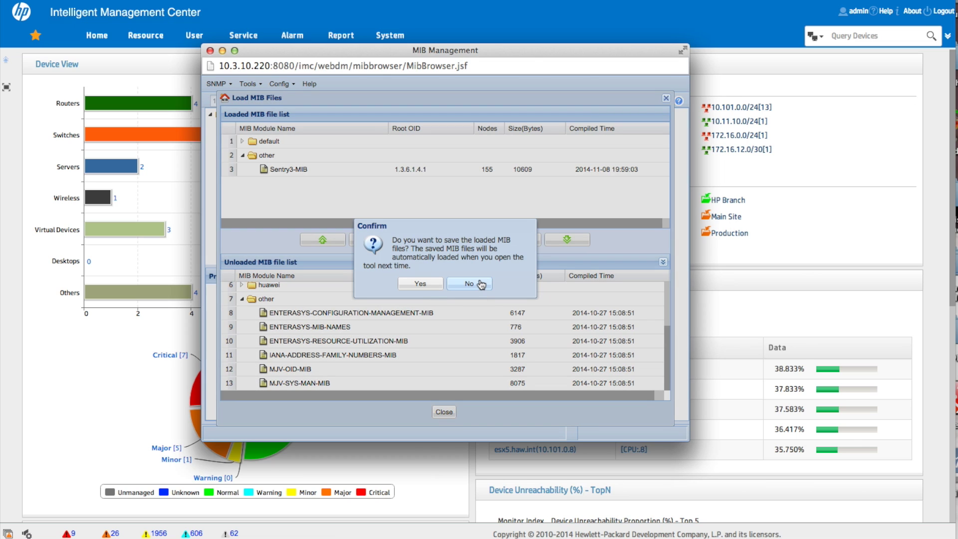
pyautogui.click(420, 283)
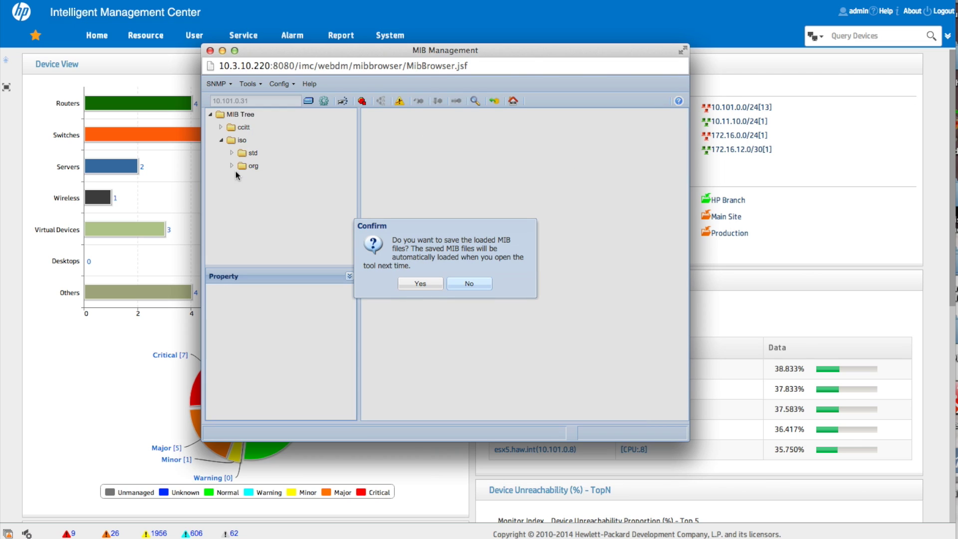
pyautogui.click(429, 284)
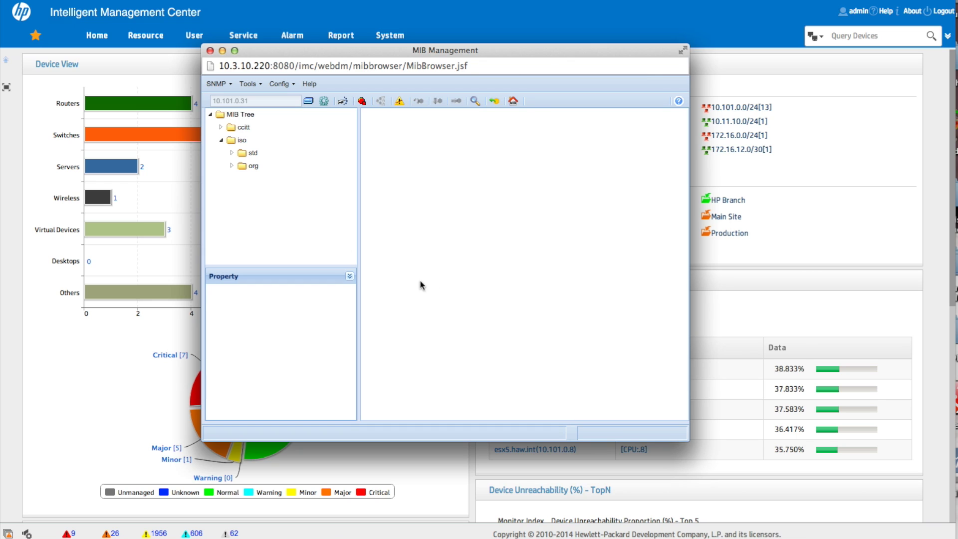
# - Expand the MIB tree through org > dod > internet > private > enterprises
pyautogui.click(232, 166)
pyautogui.click(244, 178)
pyautogui.click(254, 192)
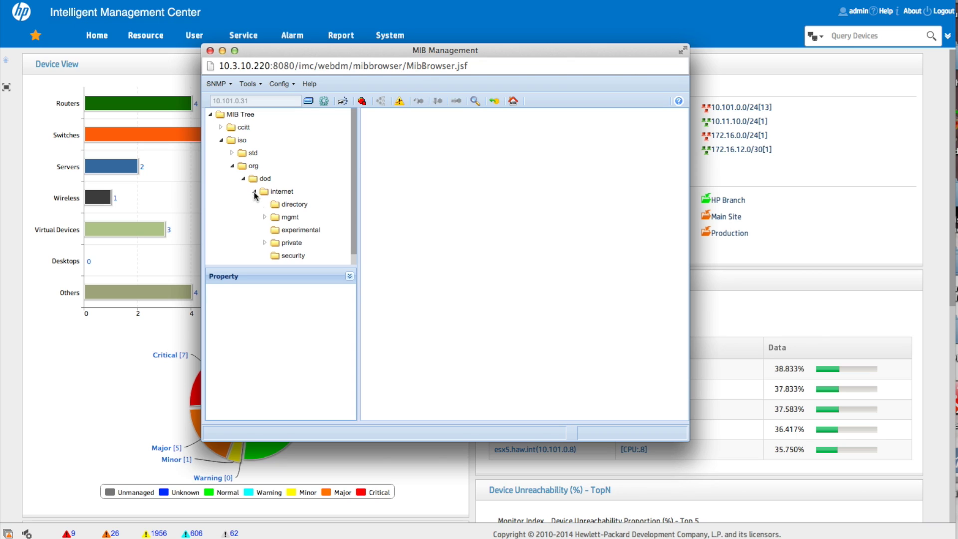
pyautogui.click(303, 233)
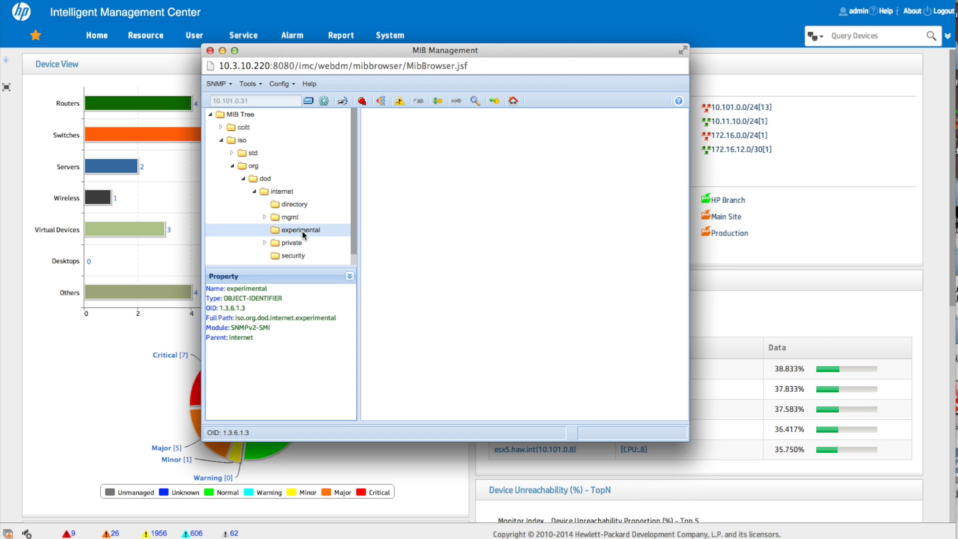
pyautogui.click(265, 242)
pyautogui.scroll(-1, 304, 248)
pyautogui.click(285, 232)
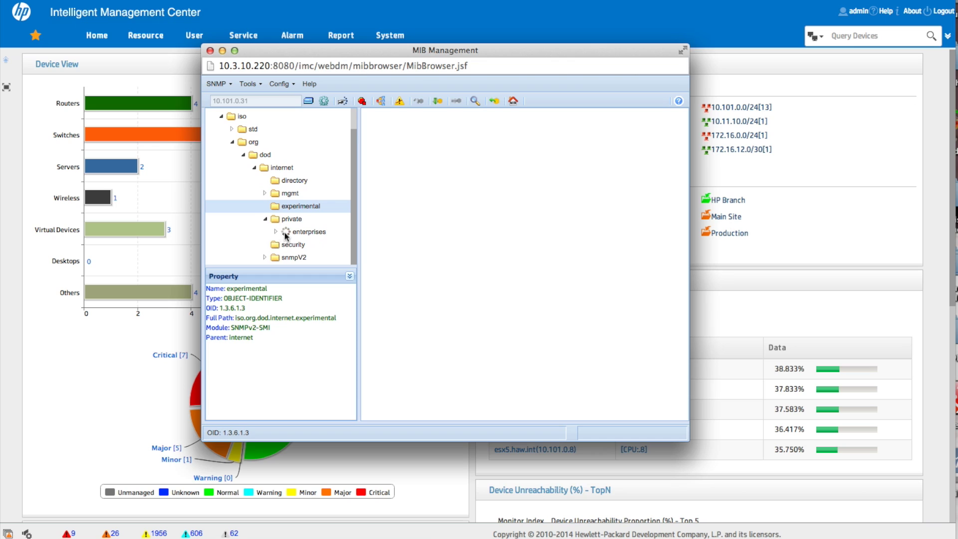
# - Expand serverTech > sentry3 > systemGroup and select systemTotalPower (OID 1.3.6.1.4.1.1718.3.1.6)
pyautogui.scroll(-1, 287, 235)
pyautogui.click(299, 234)
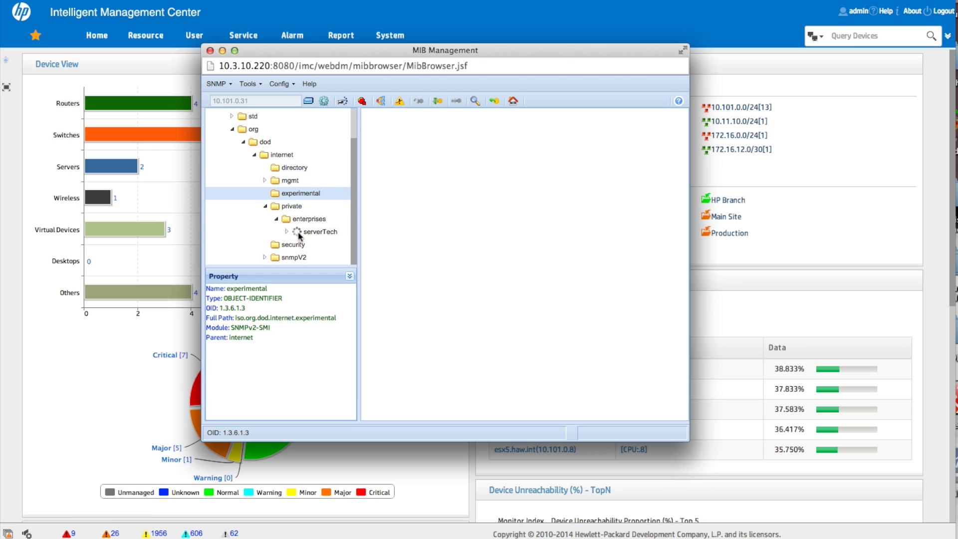
pyautogui.scroll(-1, 298, 234)
pyautogui.click(299, 232)
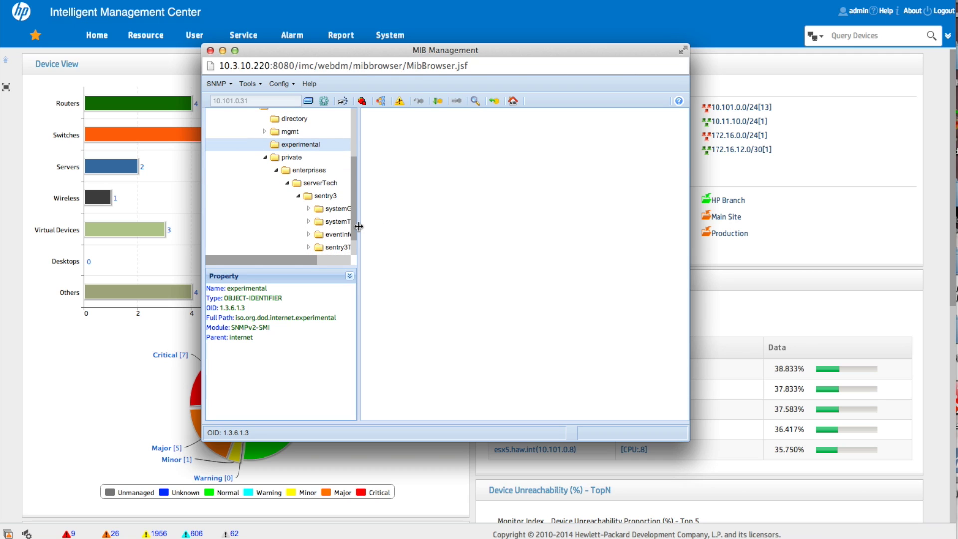
pyautogui.moveTo(359, 226); pyautogui.dragTo(449, 223)
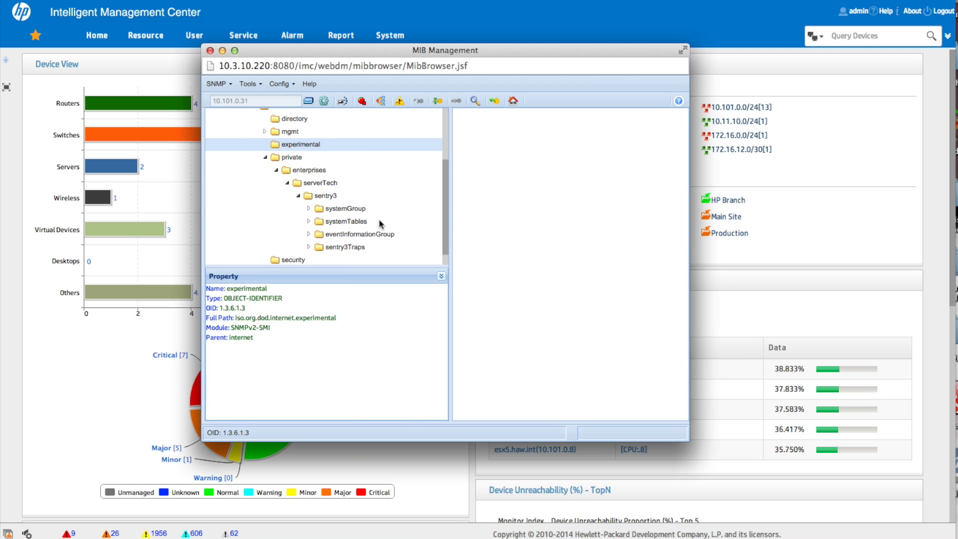
pyautogui.click(316, 210)
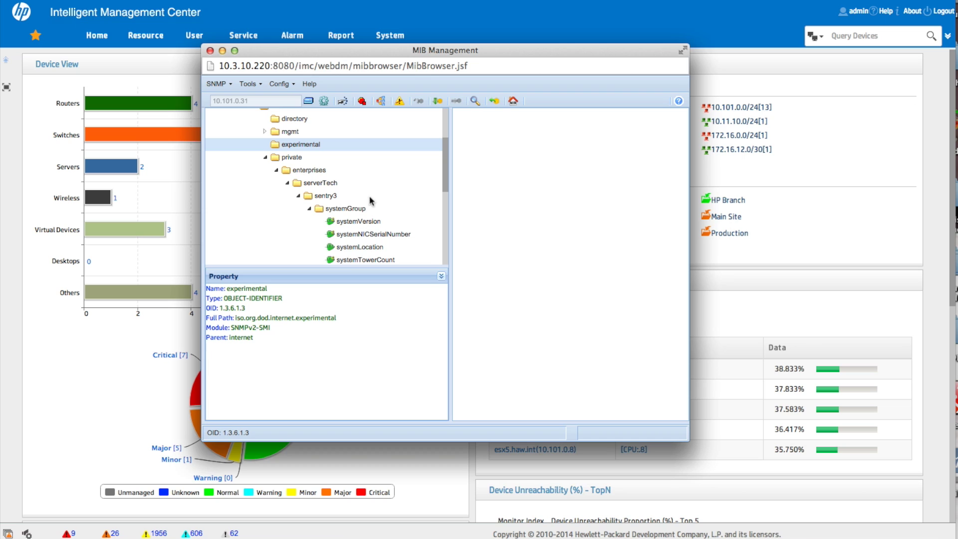
pyautogui.scroll(-4, 370, 205)
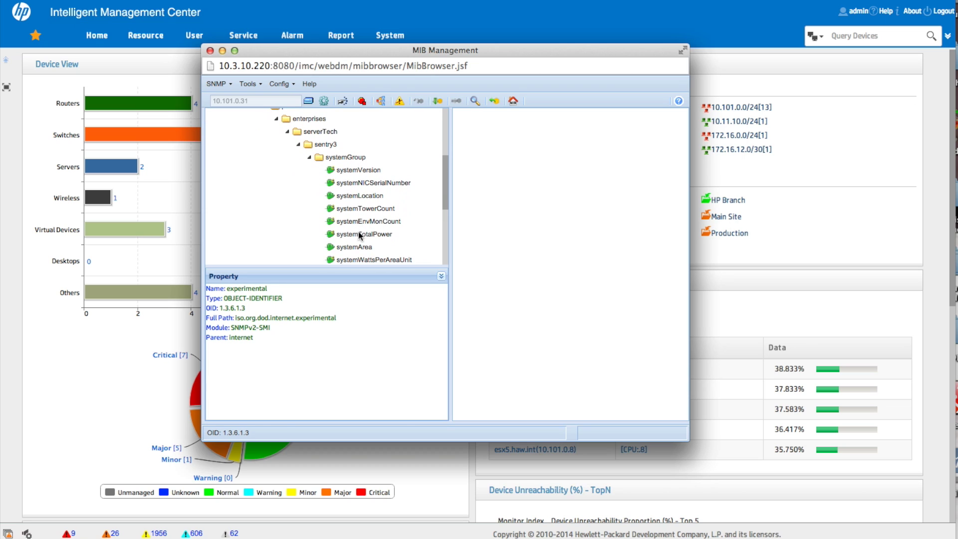
pyautogui.click(359, 237)
# - Run an SNMP Get on systemTotalPower, returning 496, and move the MIB window aside
pyautogui.rightClick(353, 233)
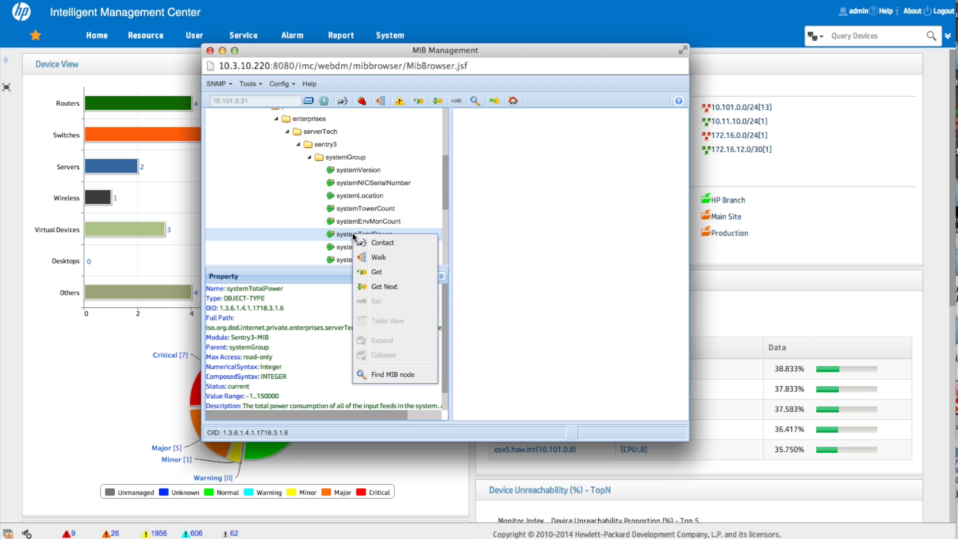
pyautogui.click(381, 272)
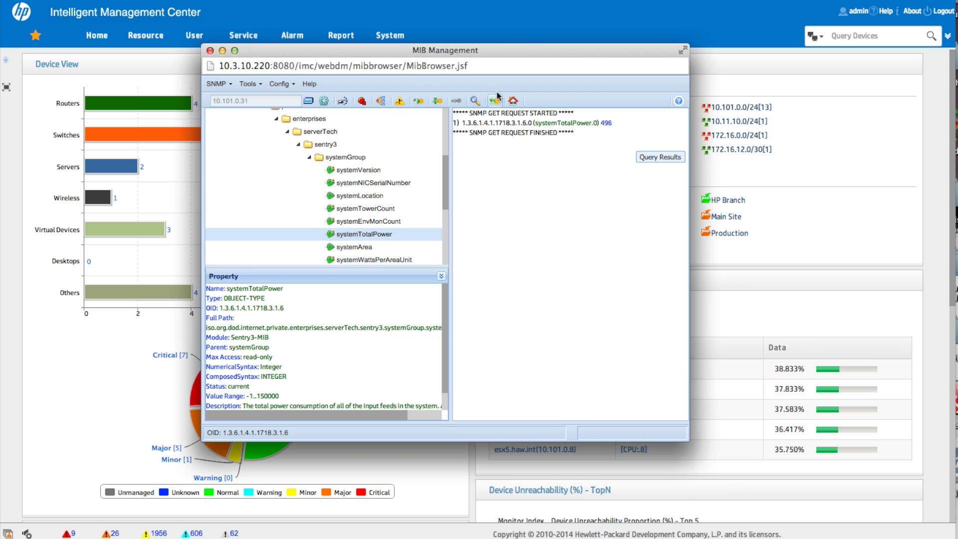
pyautogui.moveTo(424, 52); pyautogui.dragTo(56, 79)
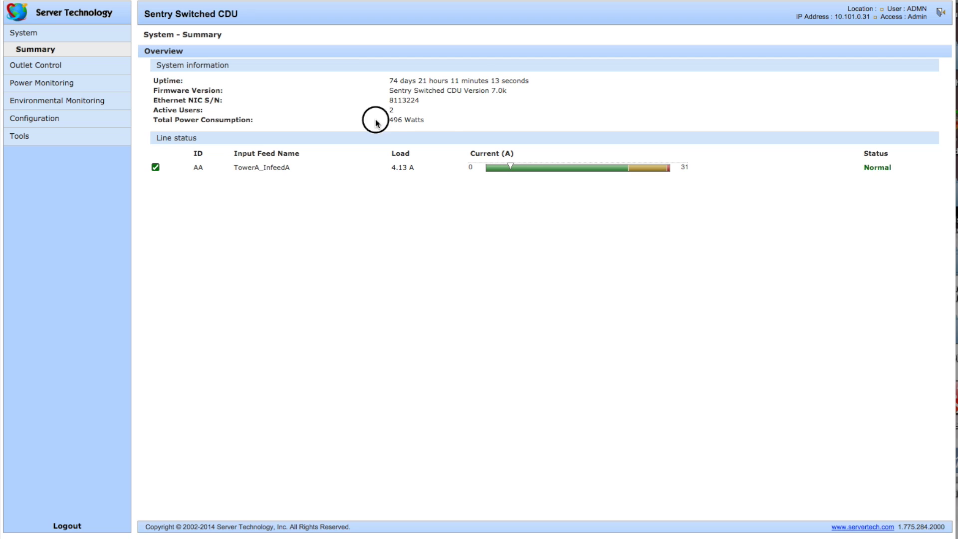
# - Compare the summary's 496 Watts against the SNMP GET's OID and value, then close the MIB browser
pyautogui.moveTo(375, 120); pyautogui.dragTo(439, 124)
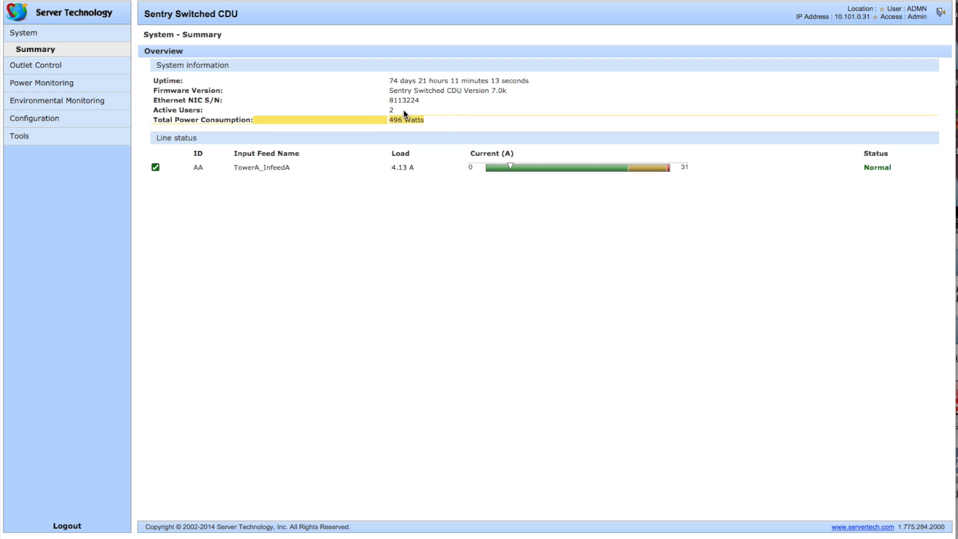
pyautogui.moveTo(0, 75); pyautogui.dragTo(469, 104)
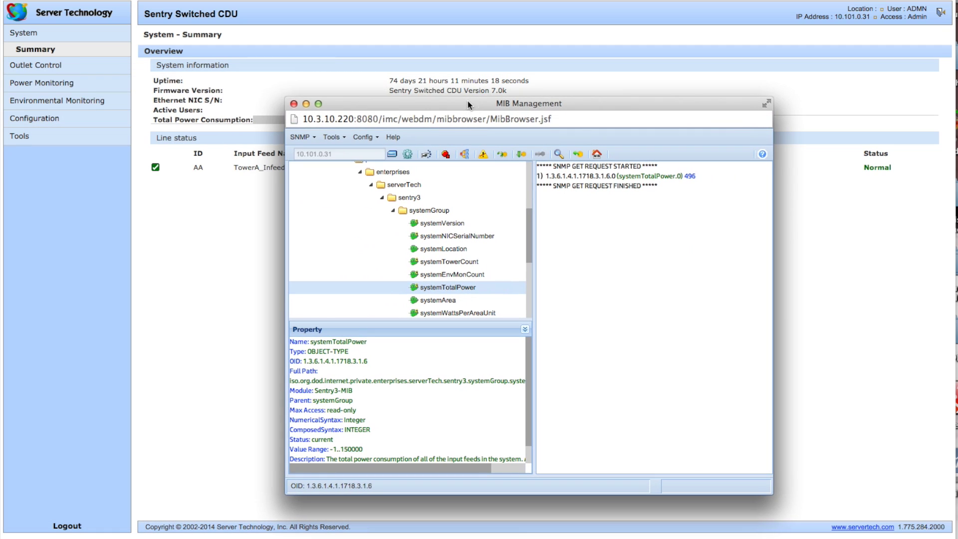
pyautogui.rightClick(445, 288)
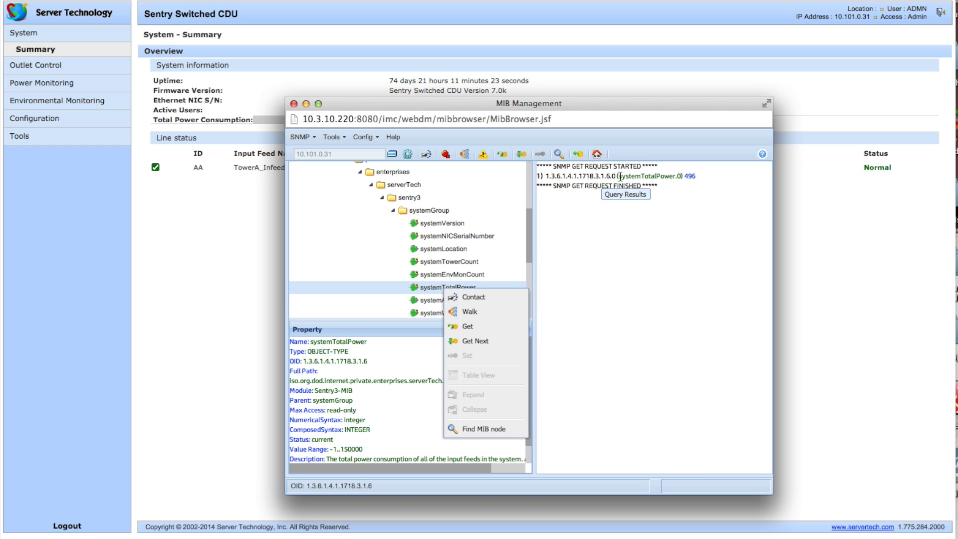
pyautogui.moveTo(616, 175); pyautogui.dragTo(546, 175)
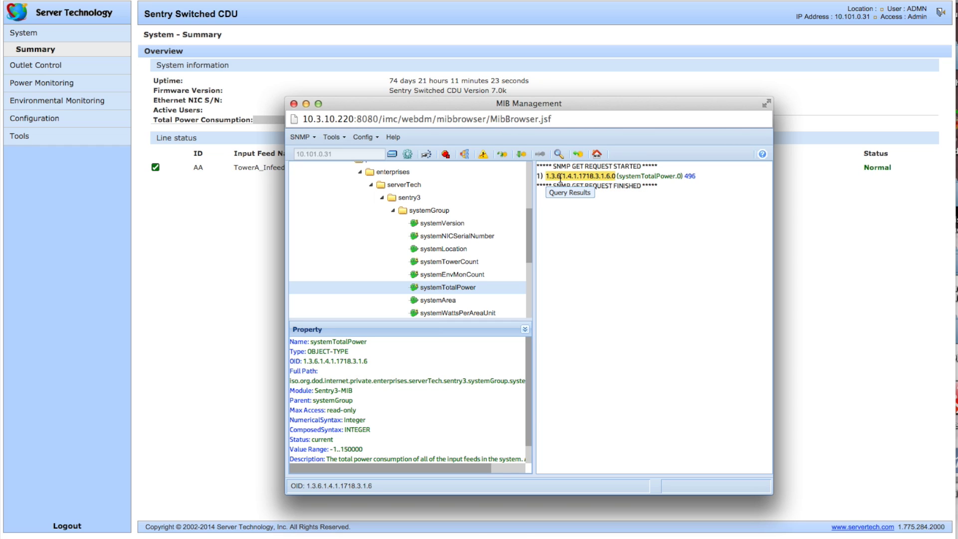
pyautogui.rightClick(560, 178)
pyautogui.click(617, 317)
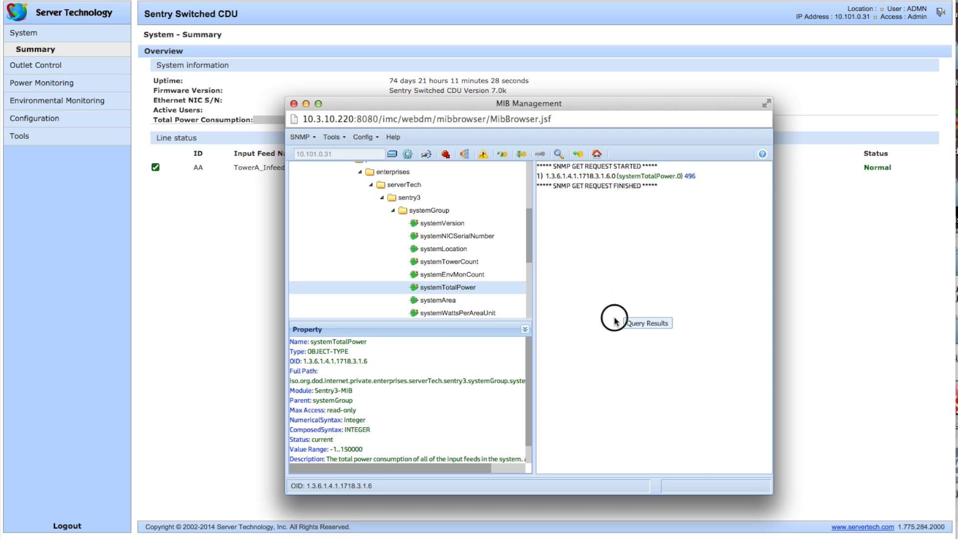
pyautogui.click(294, 104)
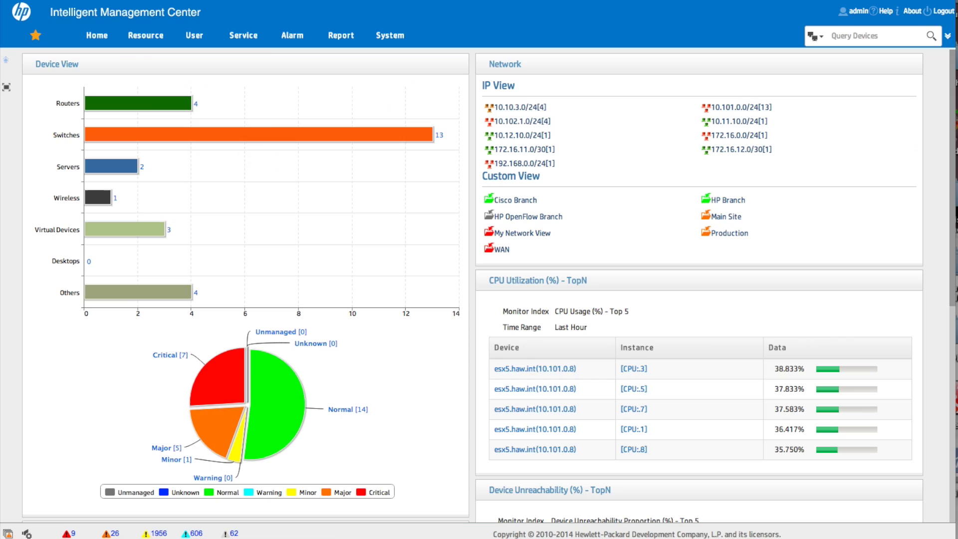
pyautogui.click(145, 35)
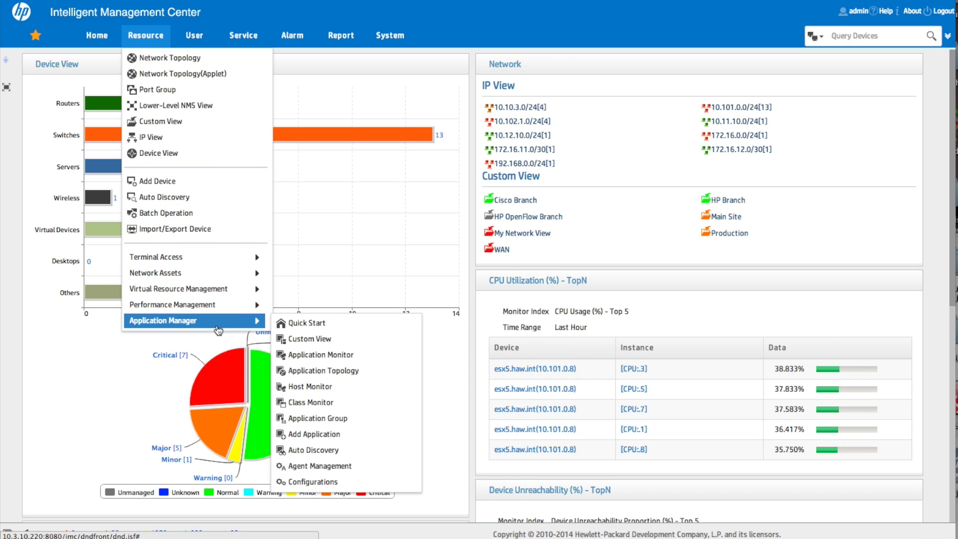
# - From Global Index Settings, add a custom index named SentryTotalSystemPower
pyautogui.moveTo(241, 313)
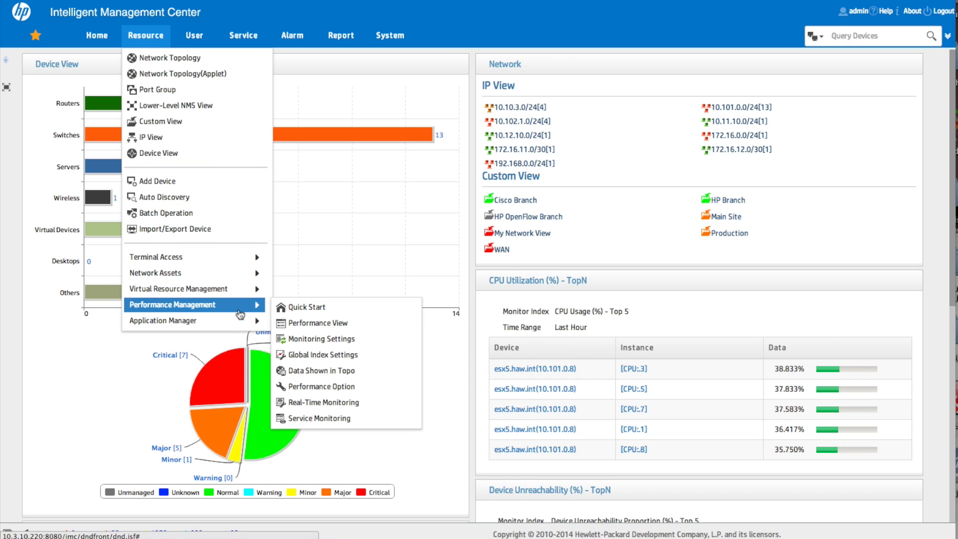
pyautogui.click(334, 357)
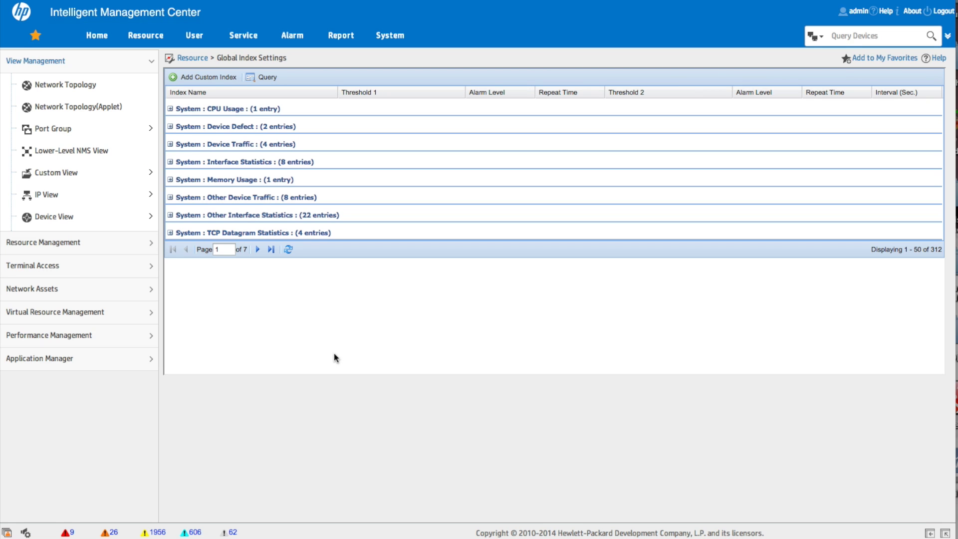
pyautogui.click(194, 80)
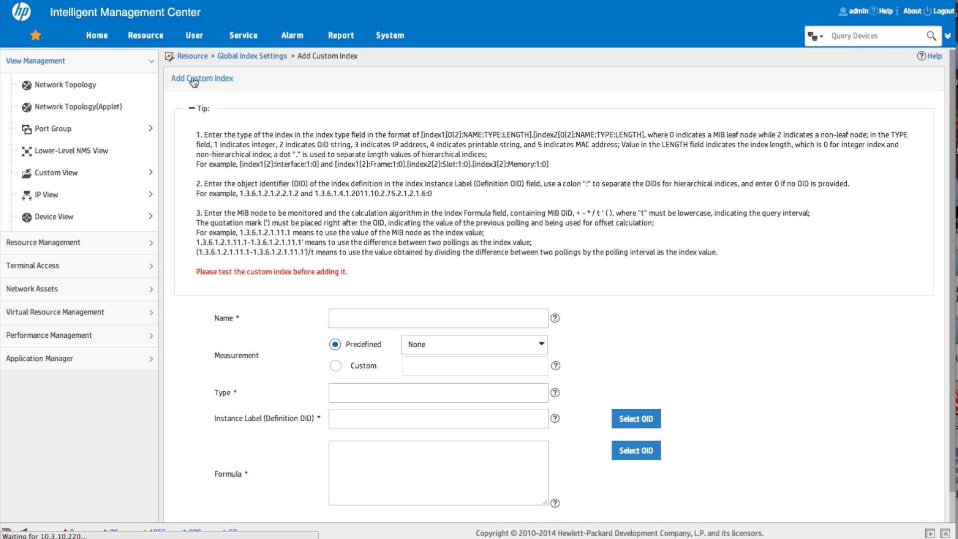
pyautogui.click(421, 313)
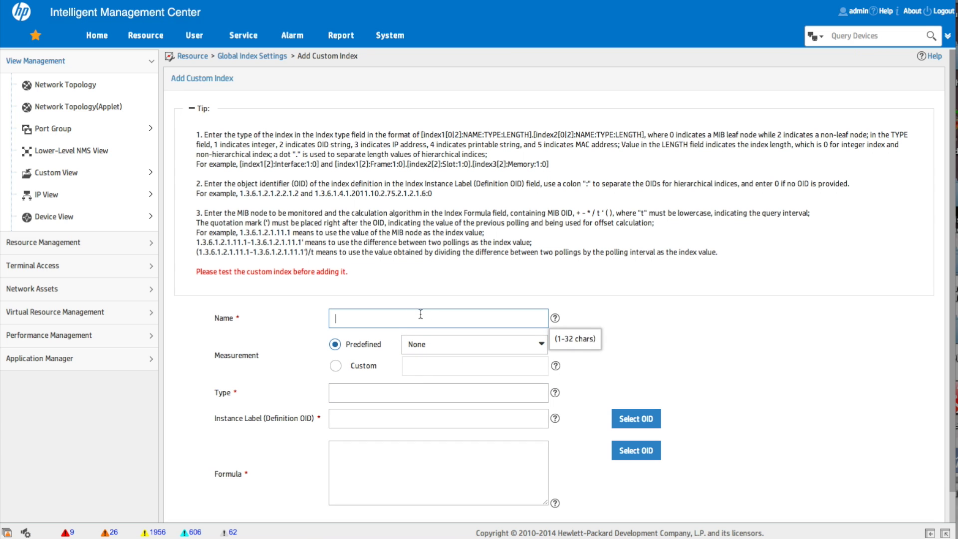
pyautogui.write('SentryTotalSystemPower')
# - Set a custom measurement unit of Watts and Type [index1[0]:SystemTotalPower:1:0]
pyautogui.click(336, 367)
pyautogui.click(418, 365)
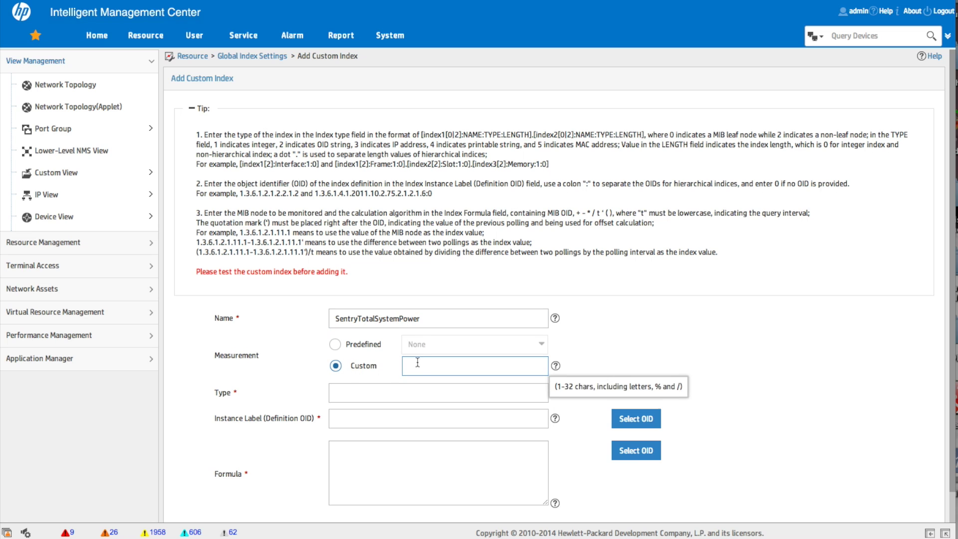
pyautogui.write('Watts')
pyautogui.click(354, 395)
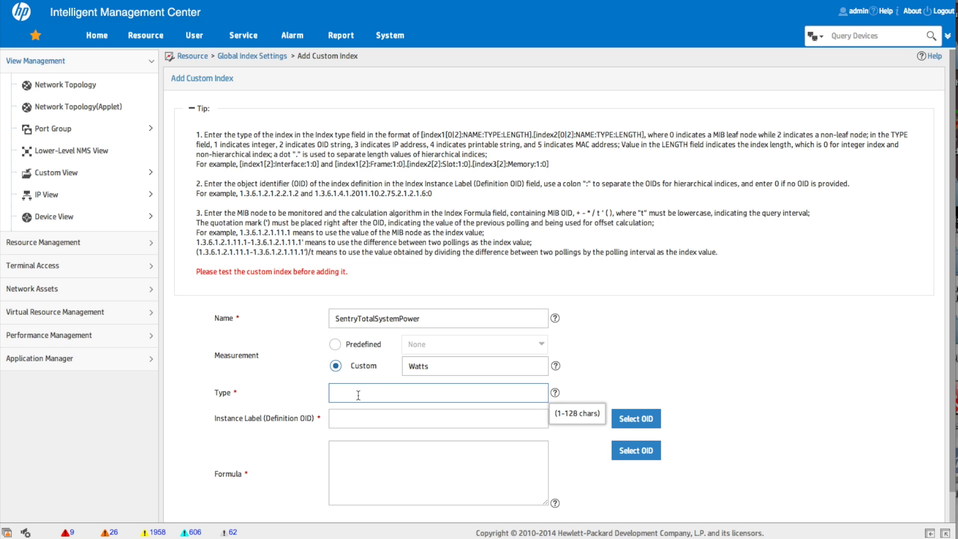
pyautogui.write('[index1[0]:S')
pyautogui.write('ystemTotalPower:1:0')
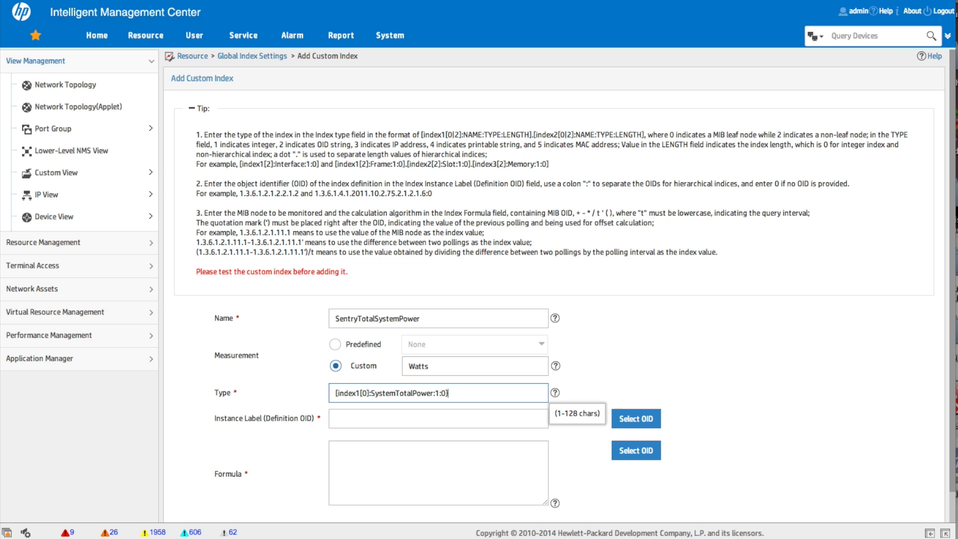
# - Browse the MIB tree to sentry3 systemTotalPower and insert its OID into the Formula
pyautogui.click(634, 455)
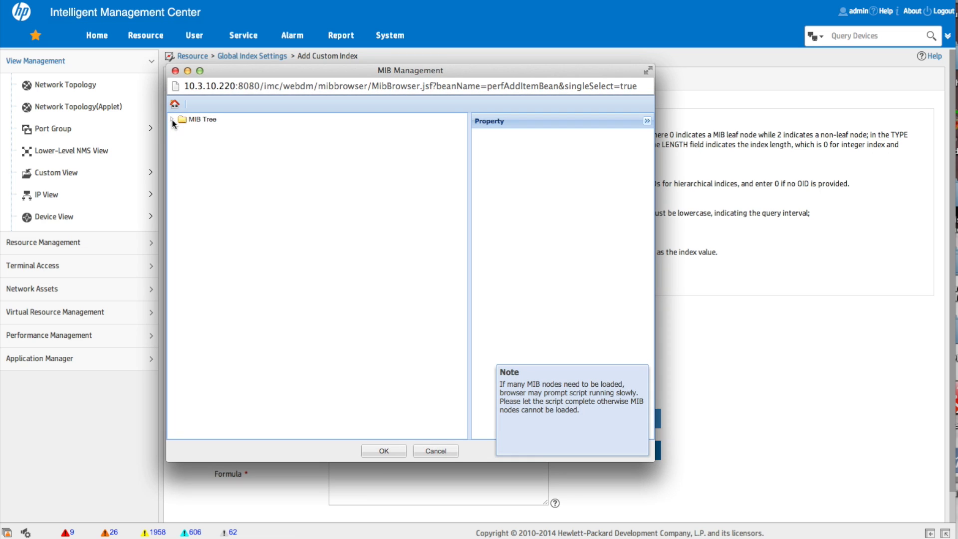
pyautogui.click(172, 120)
pyautogui.click(183, 145)
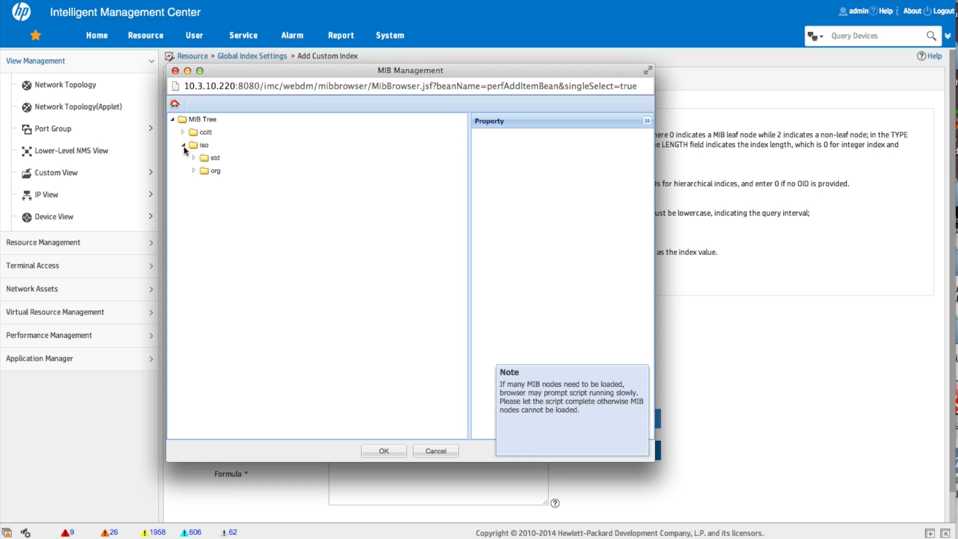
pyautogui.click(194, 171)
pyautogui.click(216, 196)
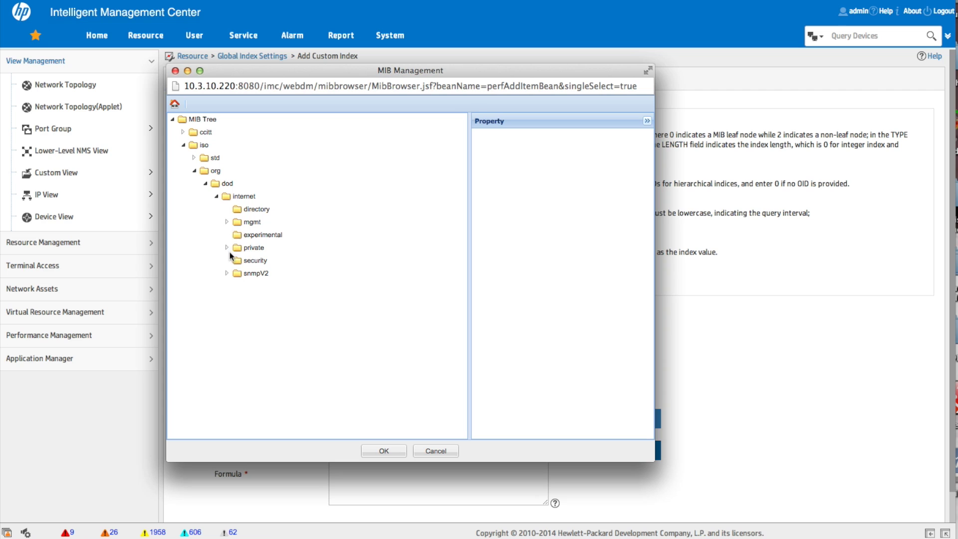
pyautogui.click(228, 248)
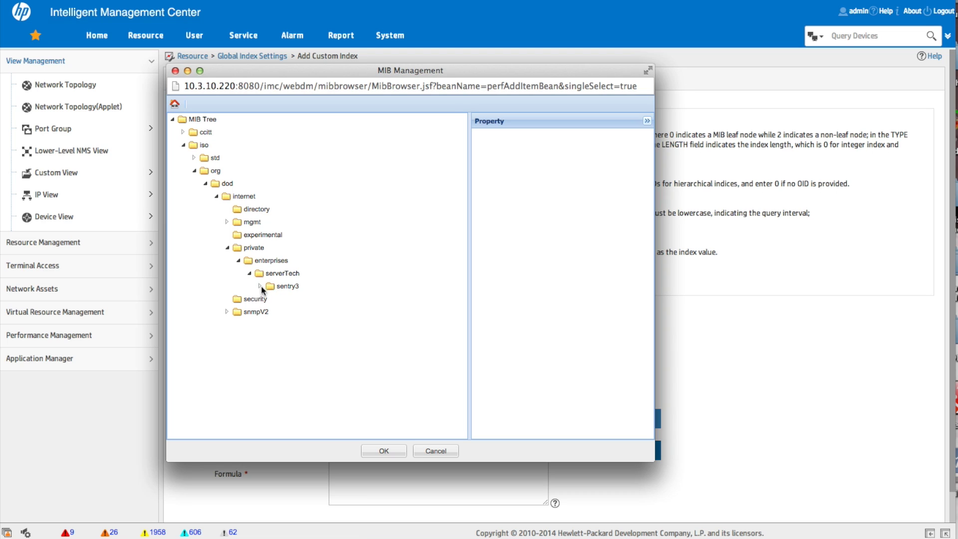
pyautogui.click(260, 287)
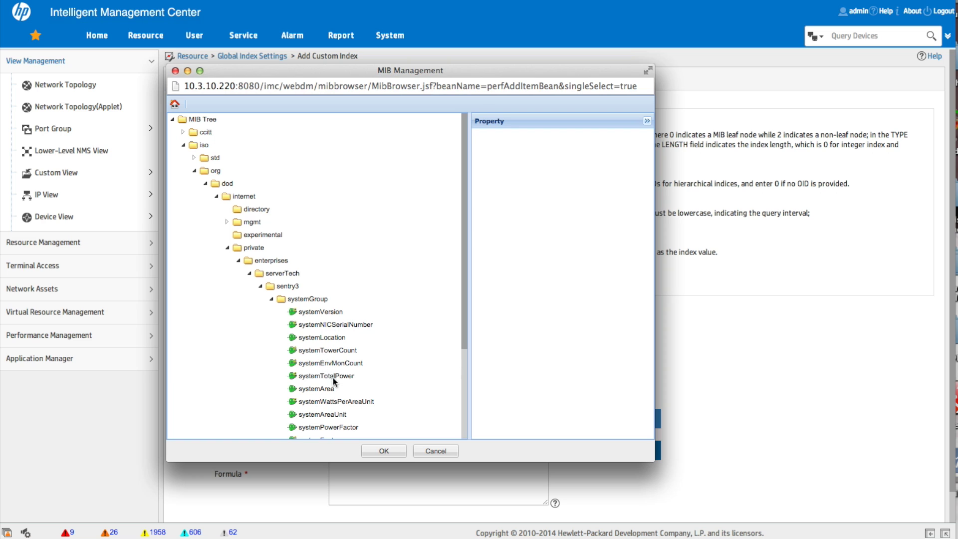
pyautogui.click(334, 377)
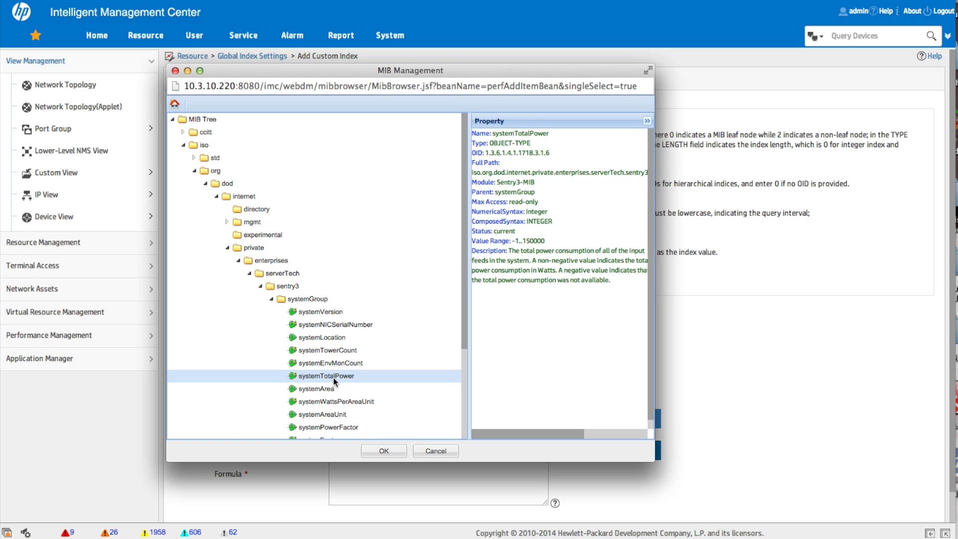
pyautogui.click(383, 451)
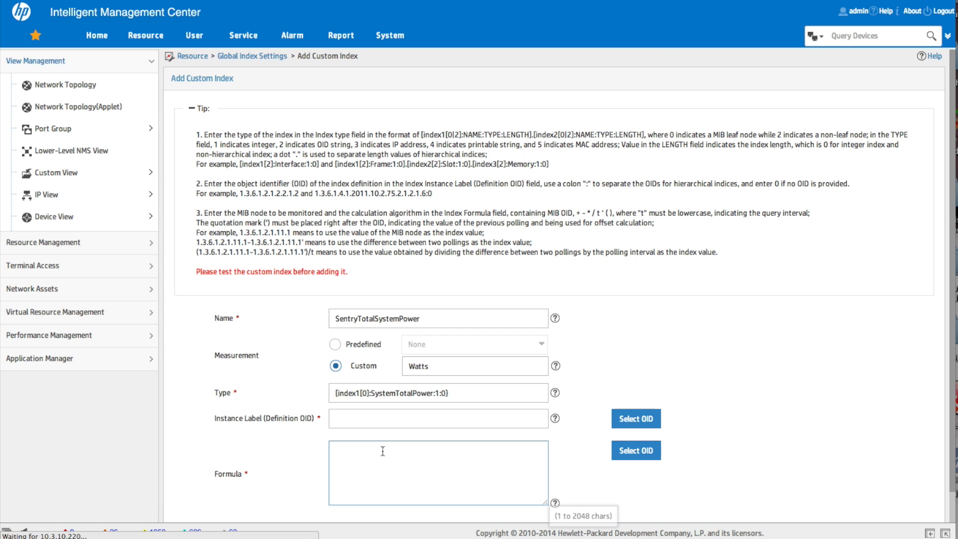
# - Copy the Formula OID 1.3.6.1.4.1.1718.3.1.6 into the Instance Label field
pyautogui.doubleClick(366, 449)
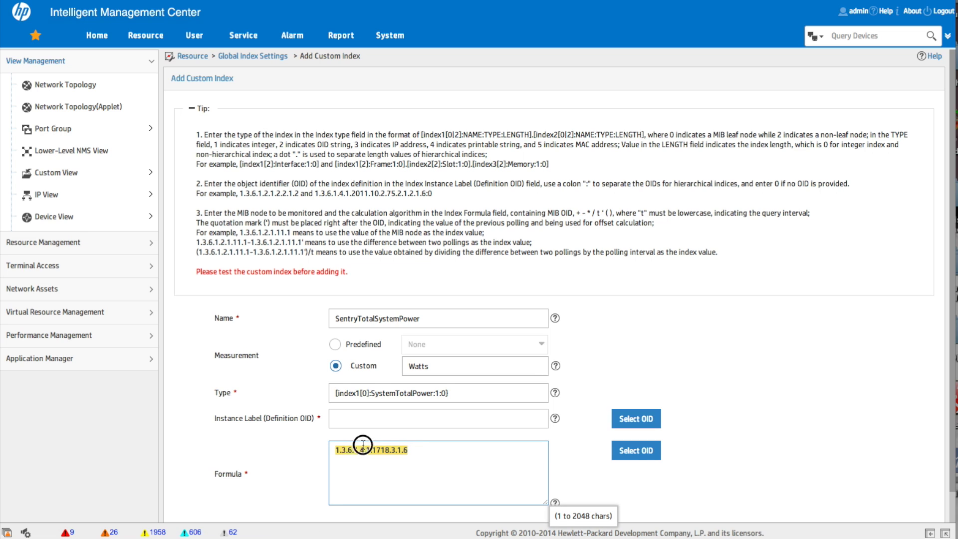
pyautogui.moveTo(344, 446); pyautogui.dragTo(344, 446)
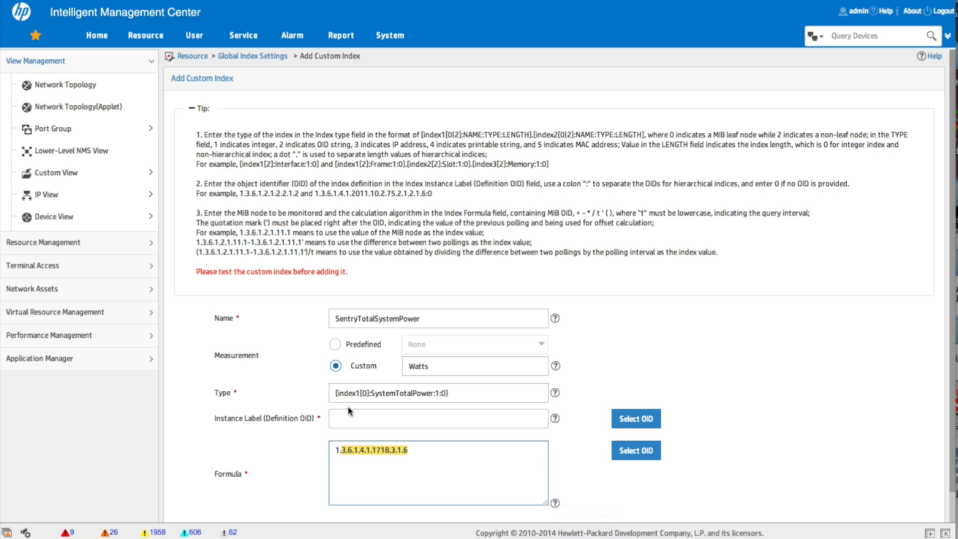
pyautogui.click(398, 455)
pyautogui.moveTo(398, 455); pyautogui.dragTo(325, 450)
pyautogui.hotkey('ctrl', 'c')
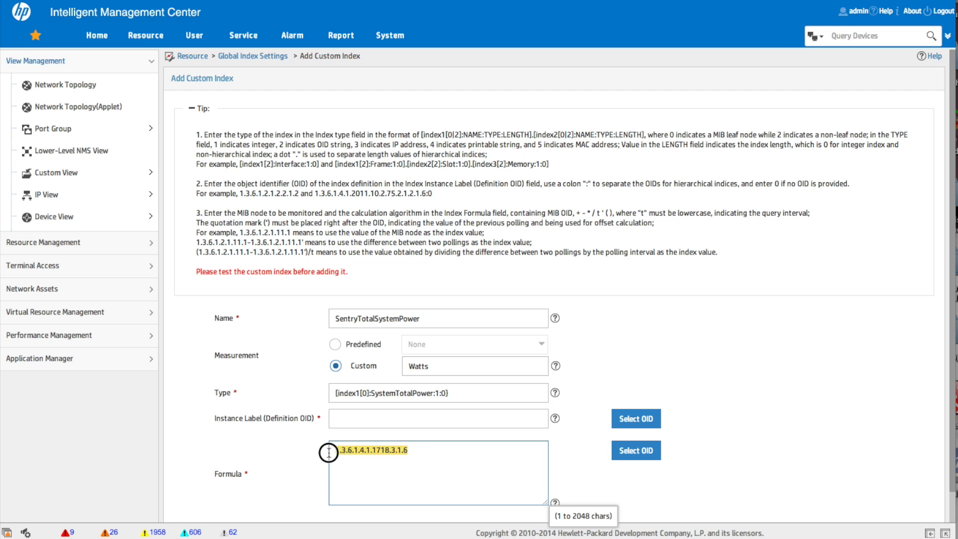
pyautogui.click(348, 419)
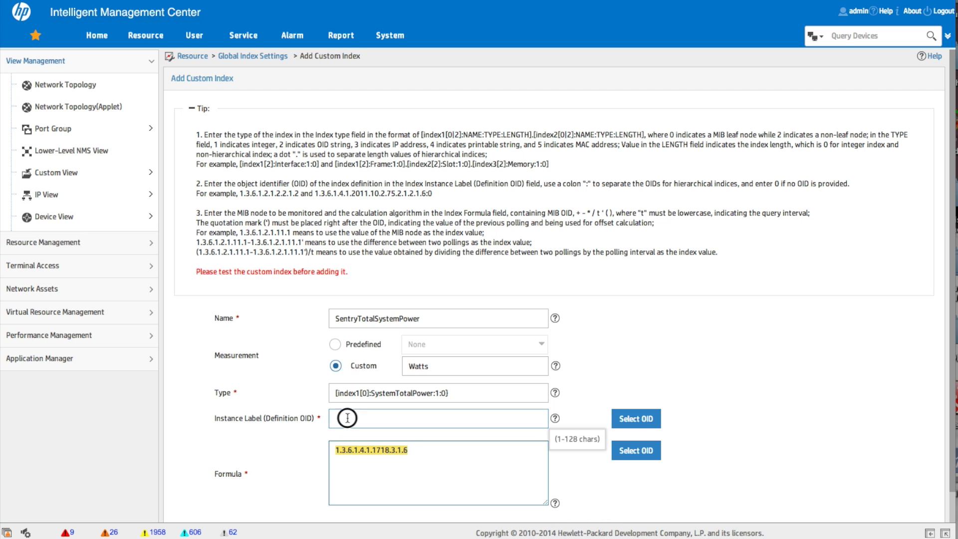
pyautogui.hotkey('ctrl', 'v')
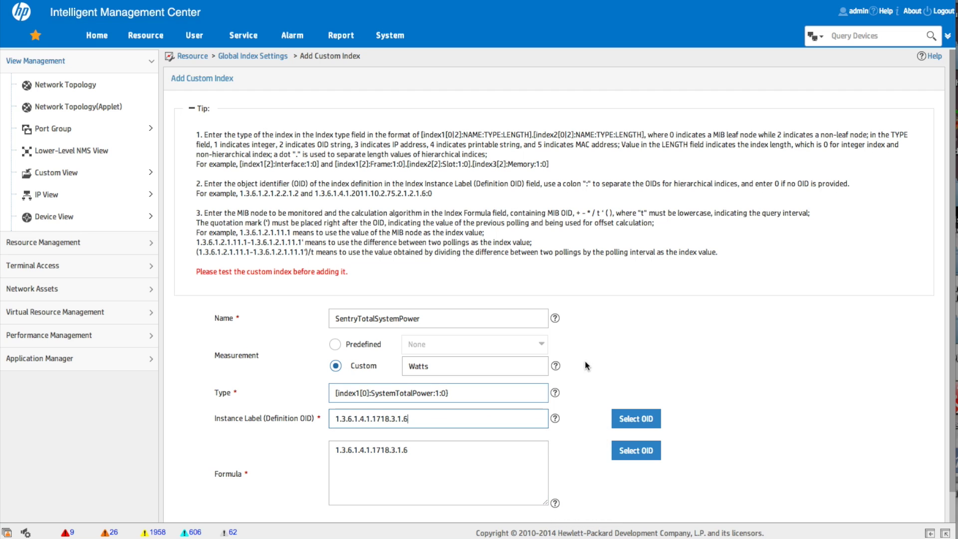
# - Replace the Type value's trailing brace with ']' and open the Test Customized Index page
pyautogui.scroll(-1, 719, 371)
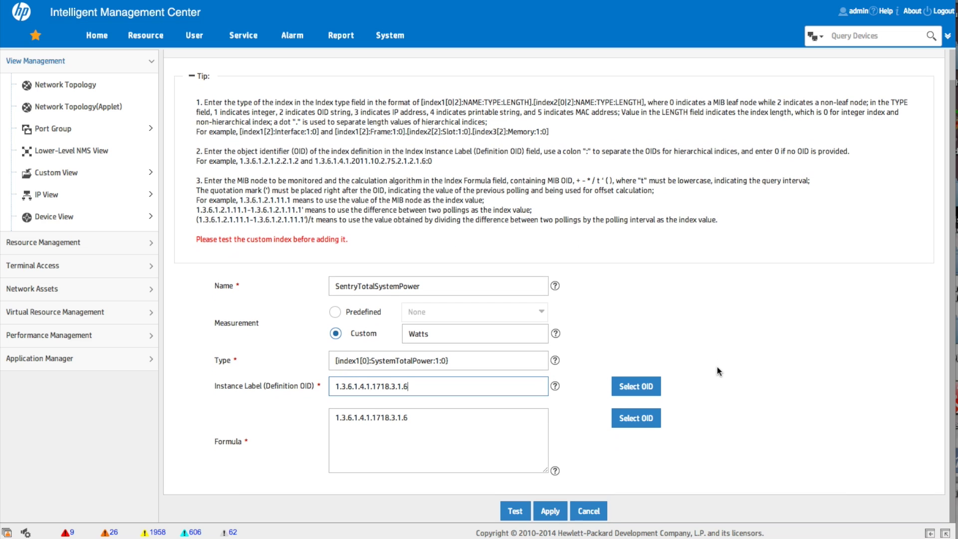
pyautogui.click(462, 358)
pyautogui.press('BackSpace')
pyautogui.write(']')
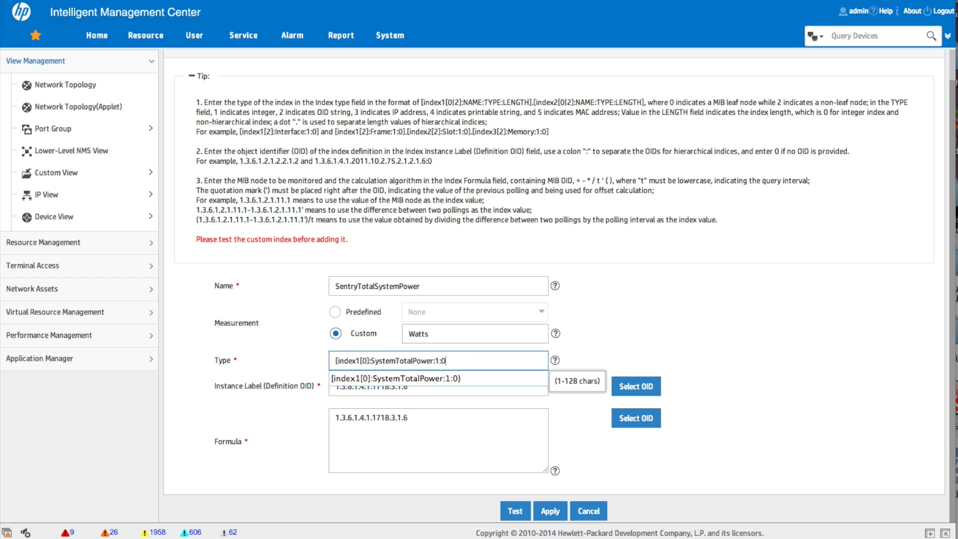
pyautogui.click(516, 512)
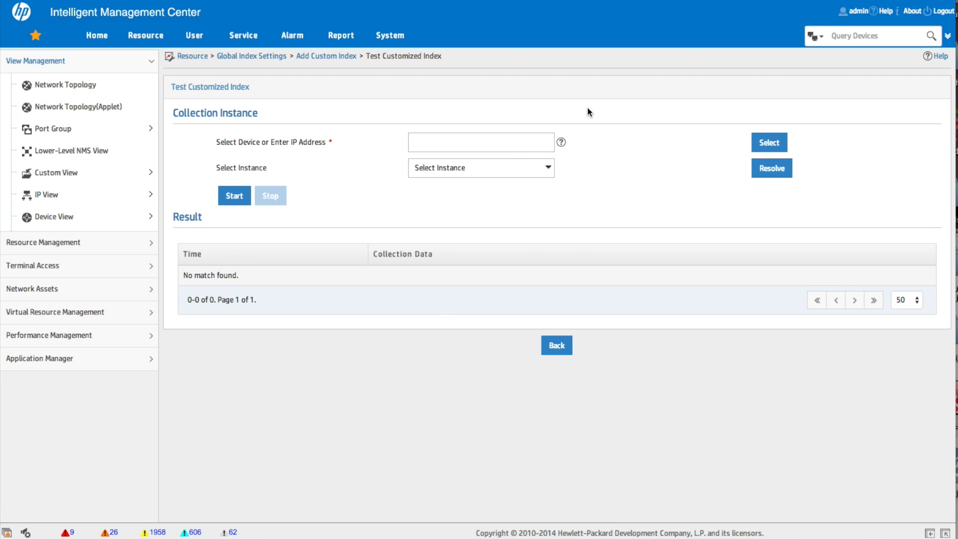
# - Test the index on Sentry3_5133a8, resolving its instance on 10.101.0.31
pyautogui.click(767, 142)
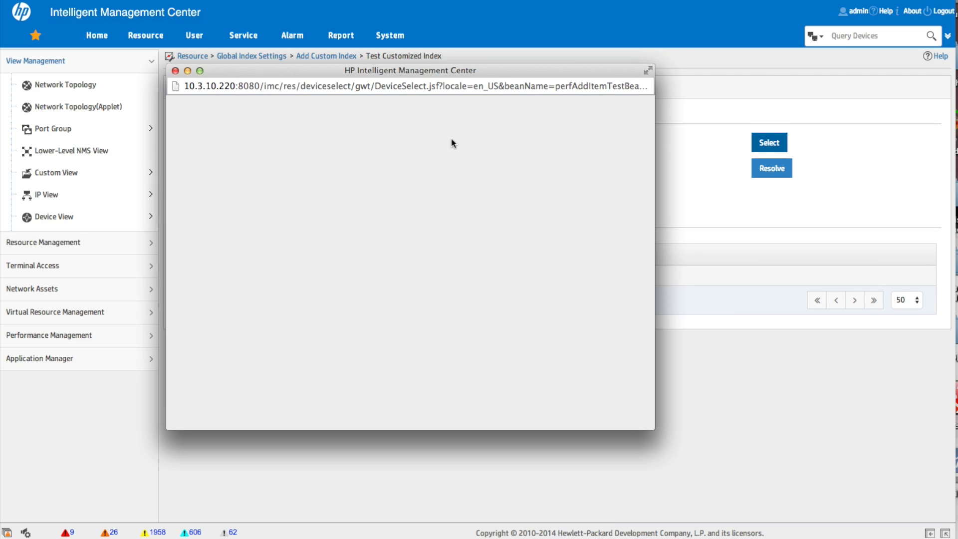
pyautogui.click(176, 150)
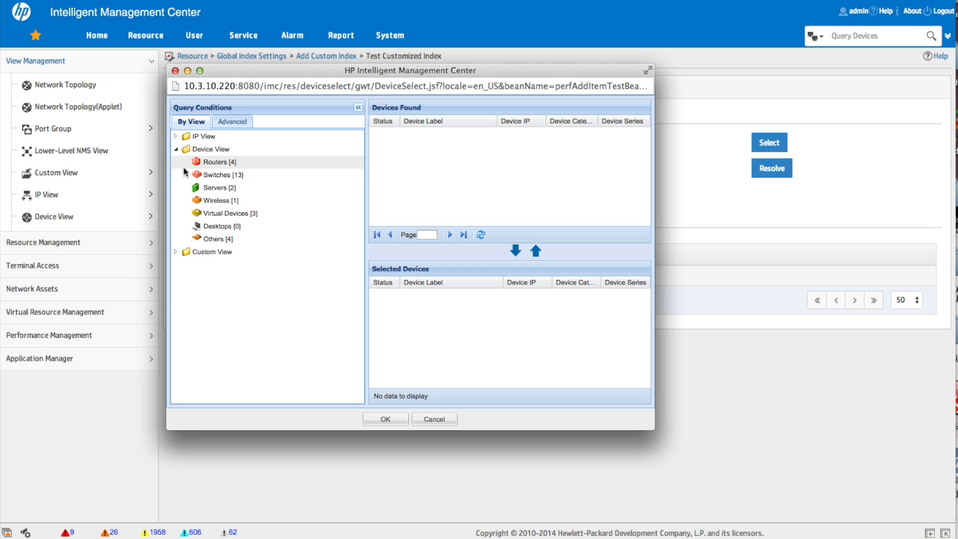
pyautogui.click(217, 239)
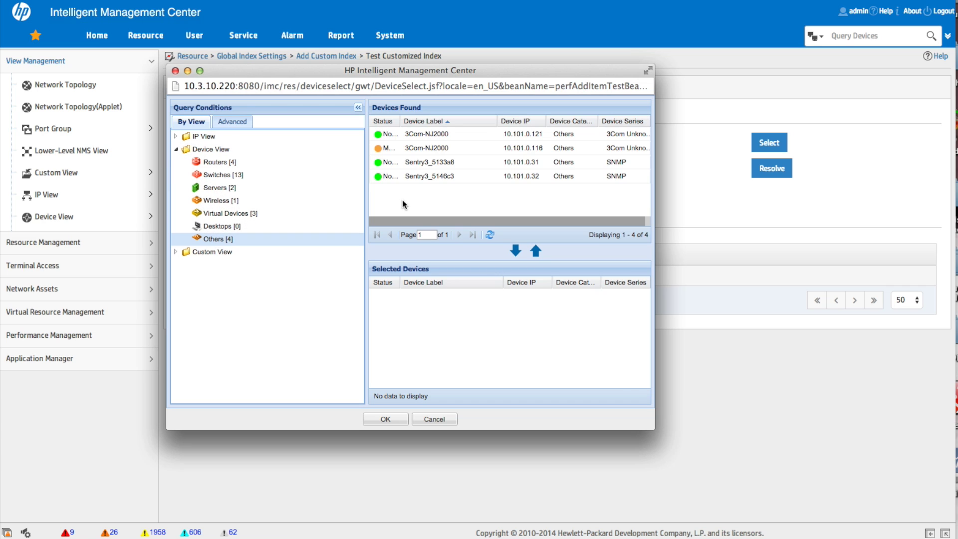
pyautogui.click(433, 161)
pyautogui.click(514, 254)
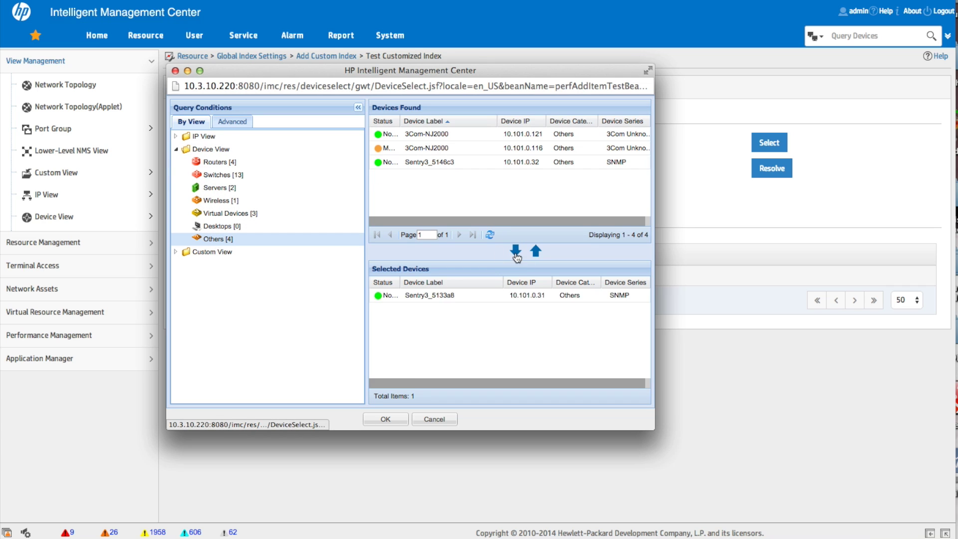
pyautogui.click(386, 424)
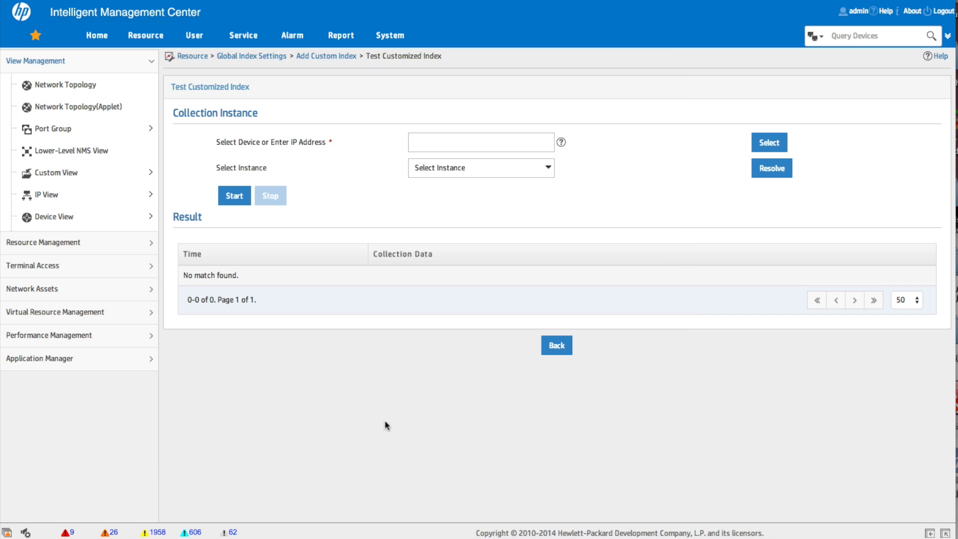
pyautogui.click(776, 171)
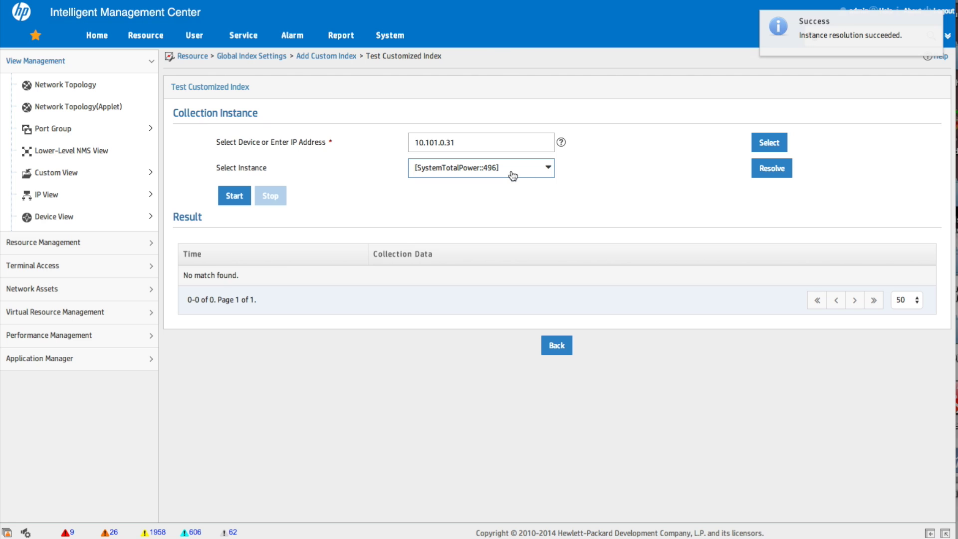
# - Test on Sentry3_5146c3, resolving [SystemTotalPower::360] on 10.101.0.32, then return to the form
pyautogui.click(776, 144)
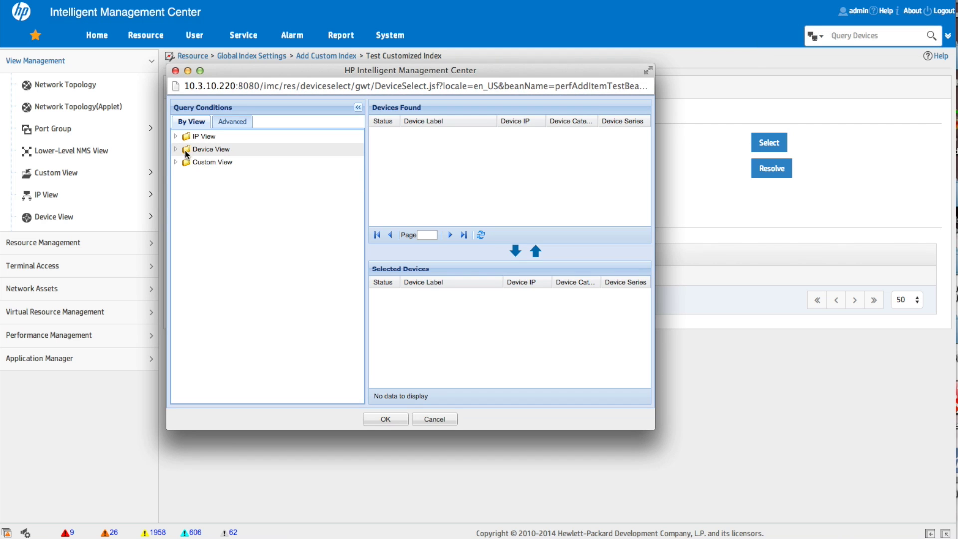
pyautogui.click(176, 149)
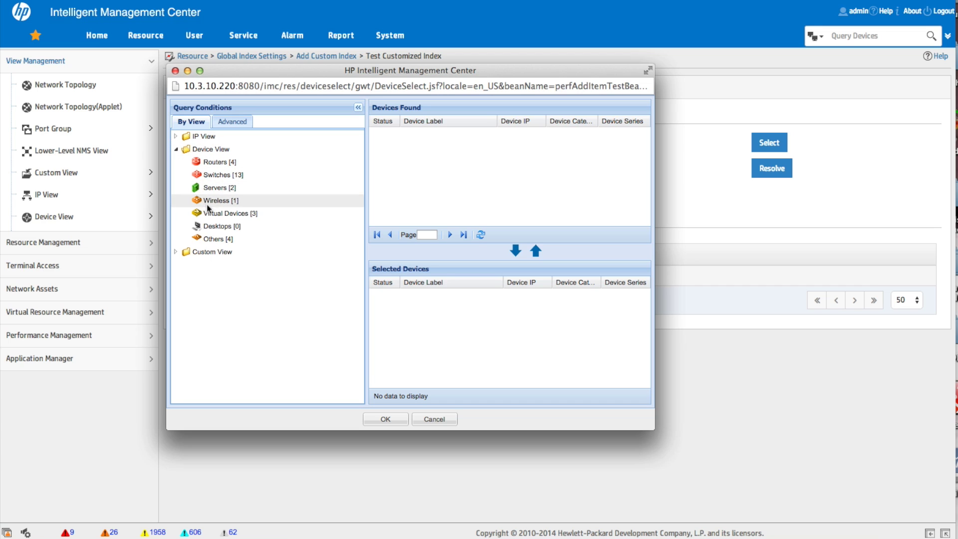
pyautogui.click(218, 238)
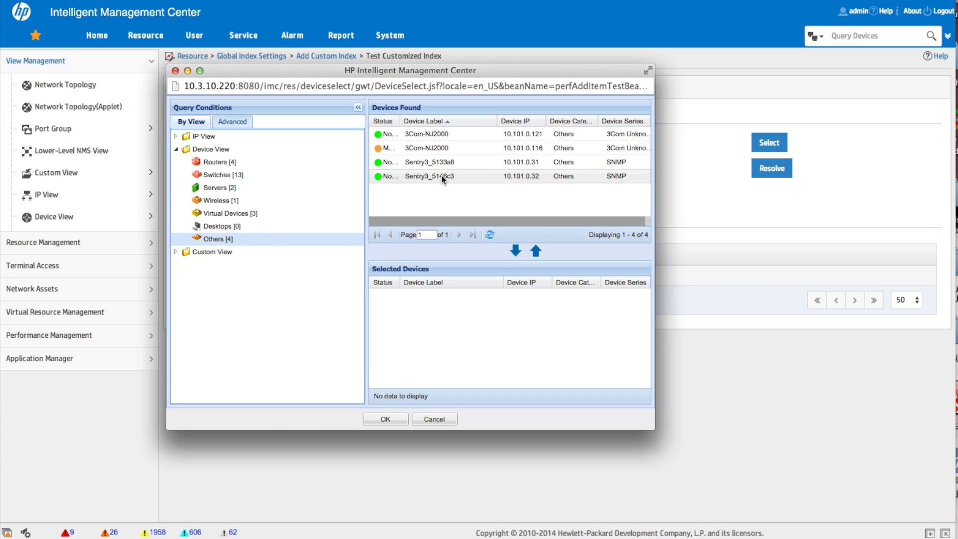
pyautogui.click(443, 179)
pyautogui.click(516, 251)
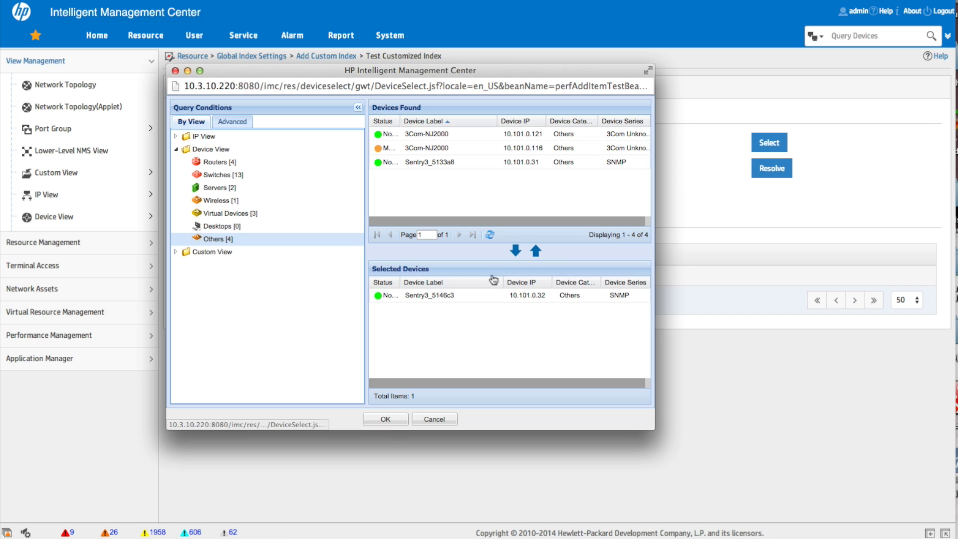
pyautogui.click(385, 417)
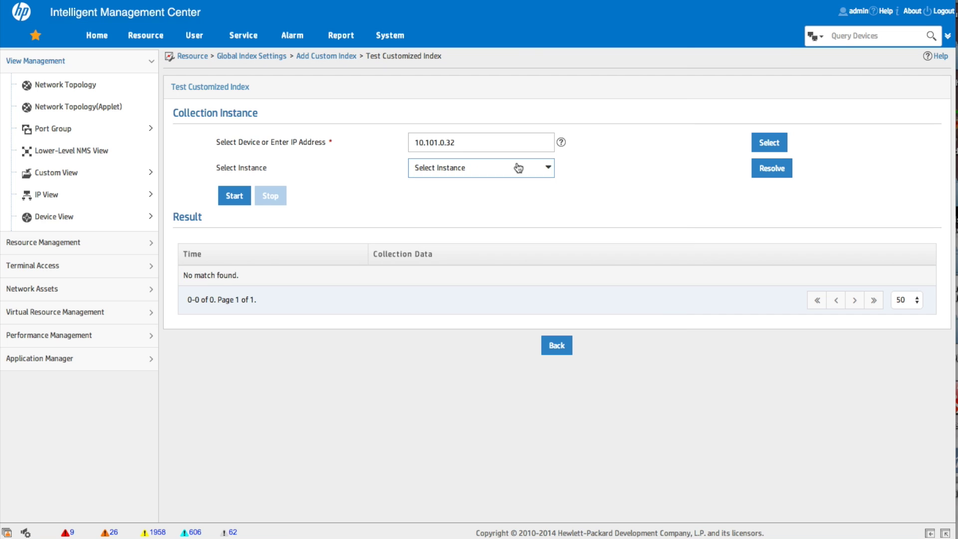
pyautogui.click(771, 170)
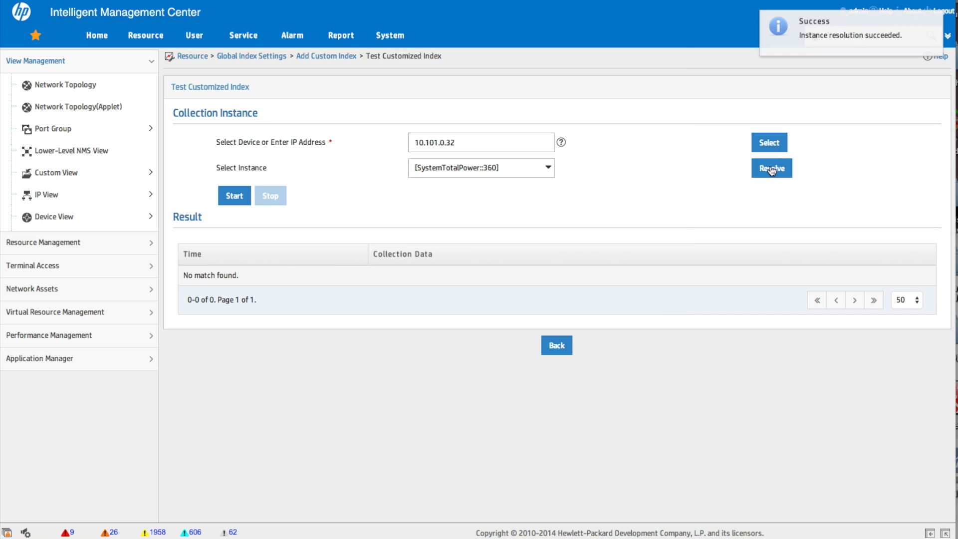
pyautogui.click(547, 169)
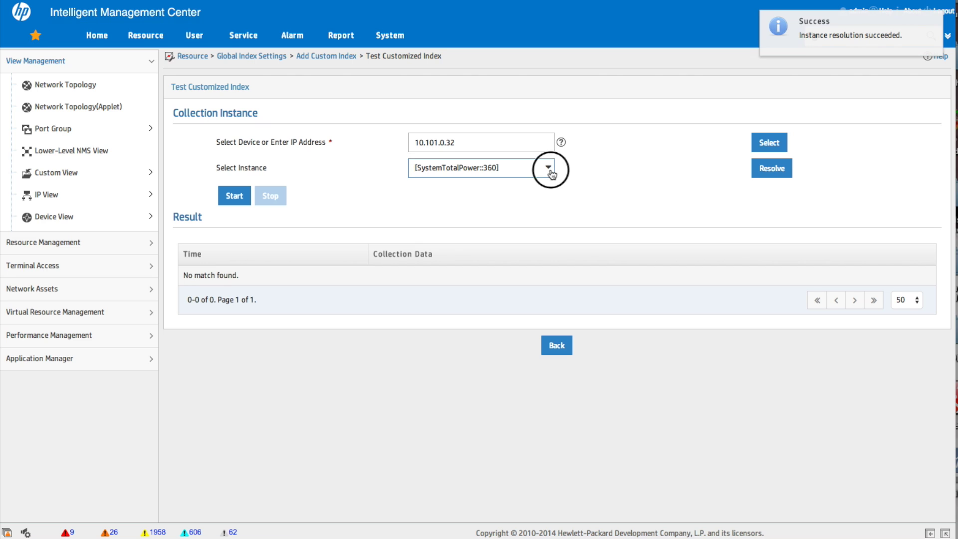
pyautogui.click(587, 169)
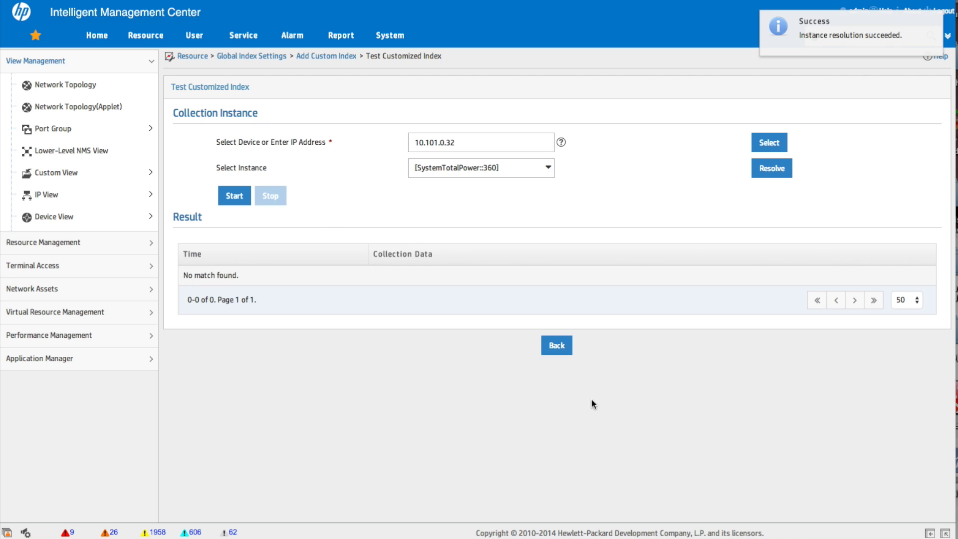
pyautogui.click(568, 347)
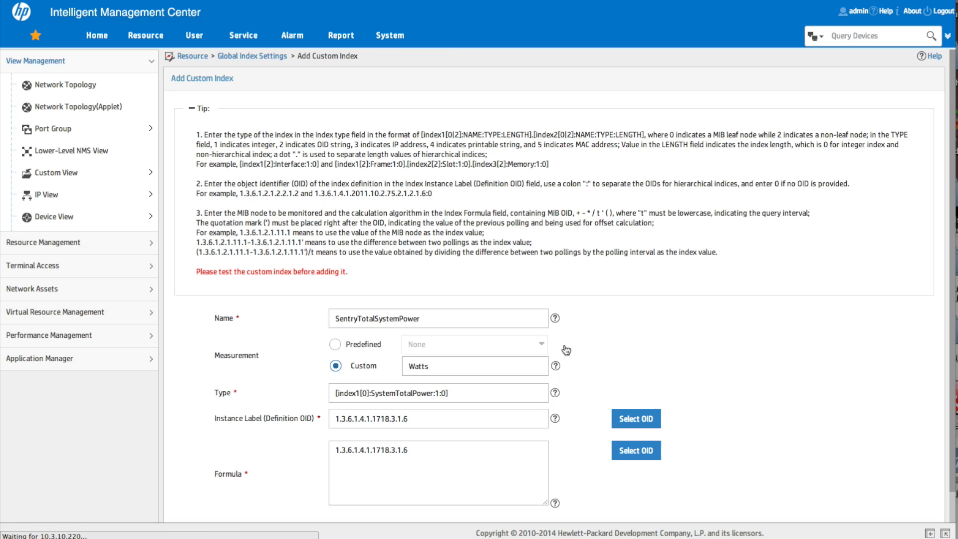
# - Insert PDU into the name to make SentryPDUTotalSystemPower and apply the new index
pyautogui.scroll(-2, 796, 429)
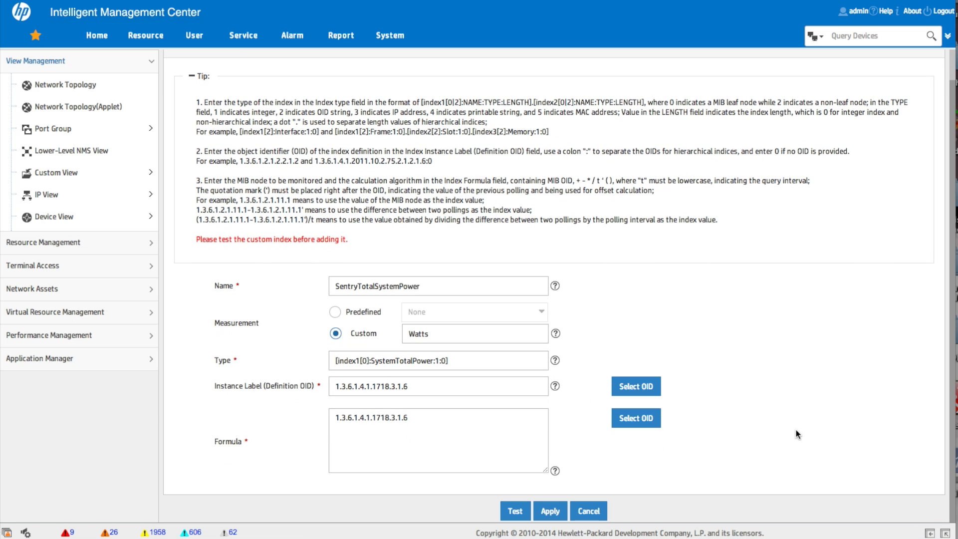
pyautogui.click(359, 291)
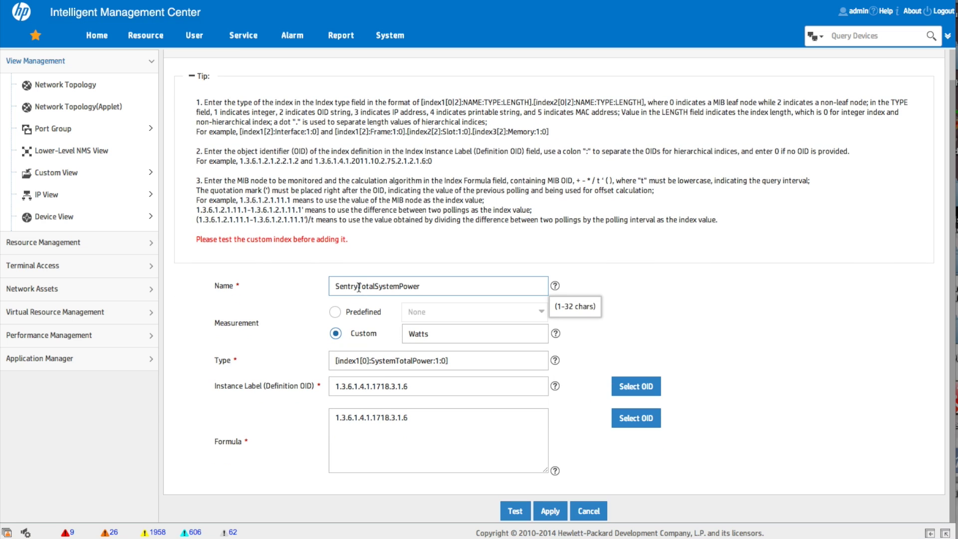
pyautogui.click(424, 331)
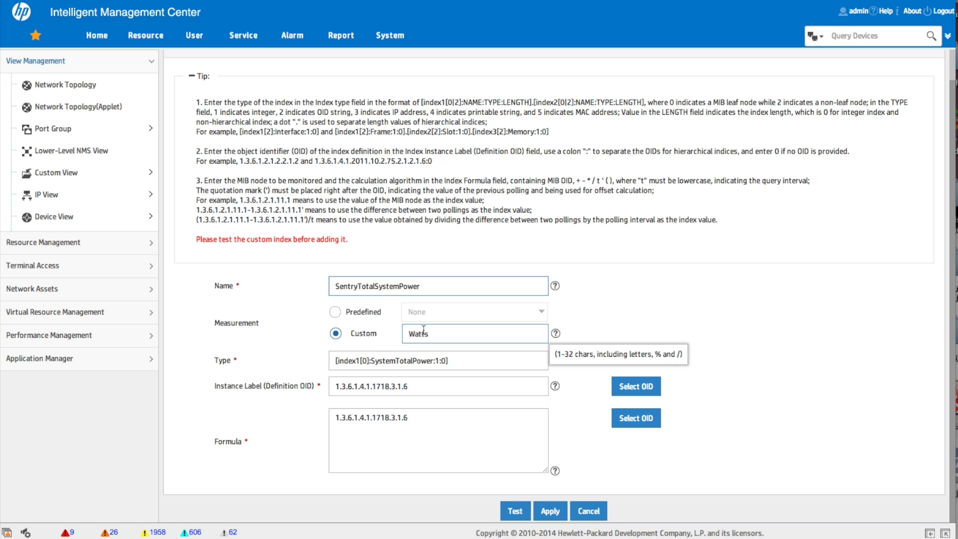
pyautogui.click(357, 286)
pyautogui.write('PDU')
pyautogui.click(549, 513)
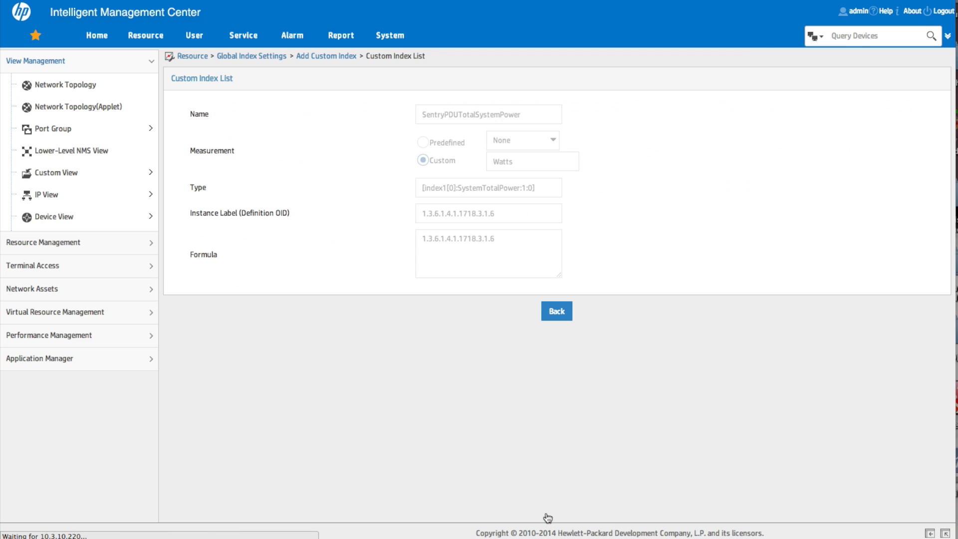
# - Find SentryPDUTotalSystemPower under User Defined on the last index page and open it for modification
pyautogui.click(557, 318)
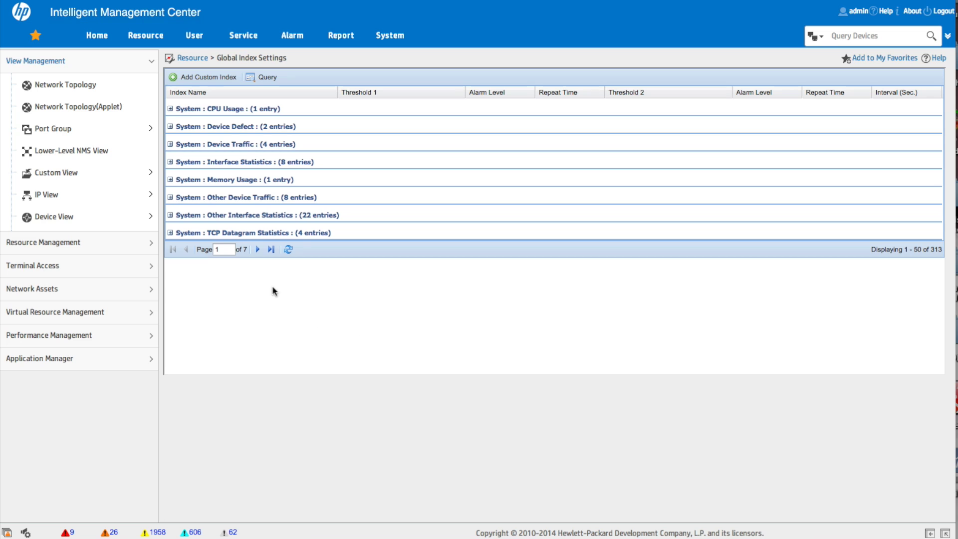
pyautogui.click(272, 249)
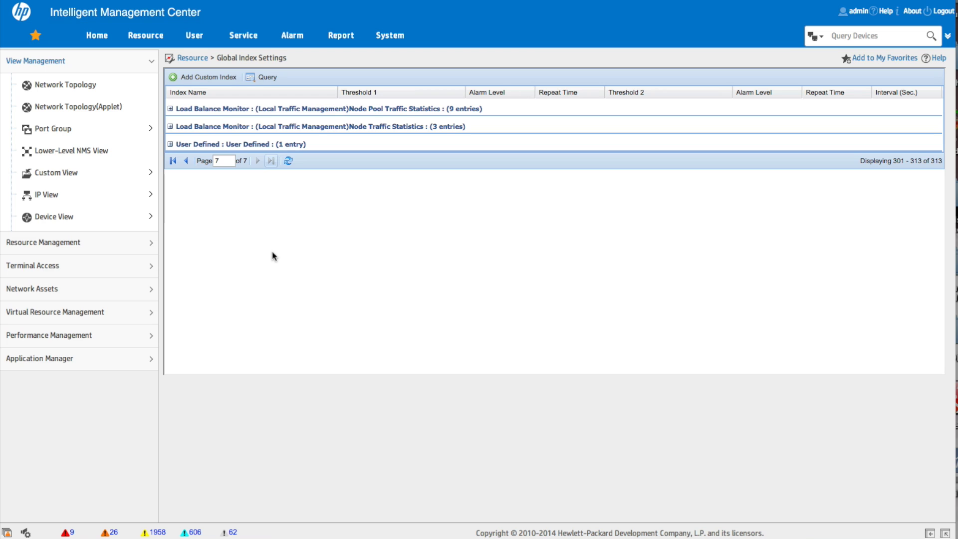
pyautogui.click(171, 145)
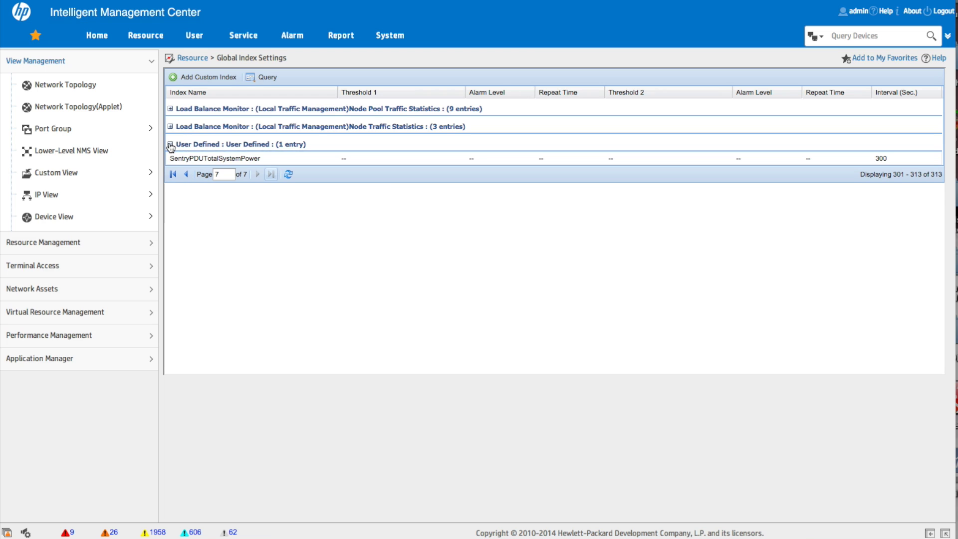
pyautogui.click(209, 160)
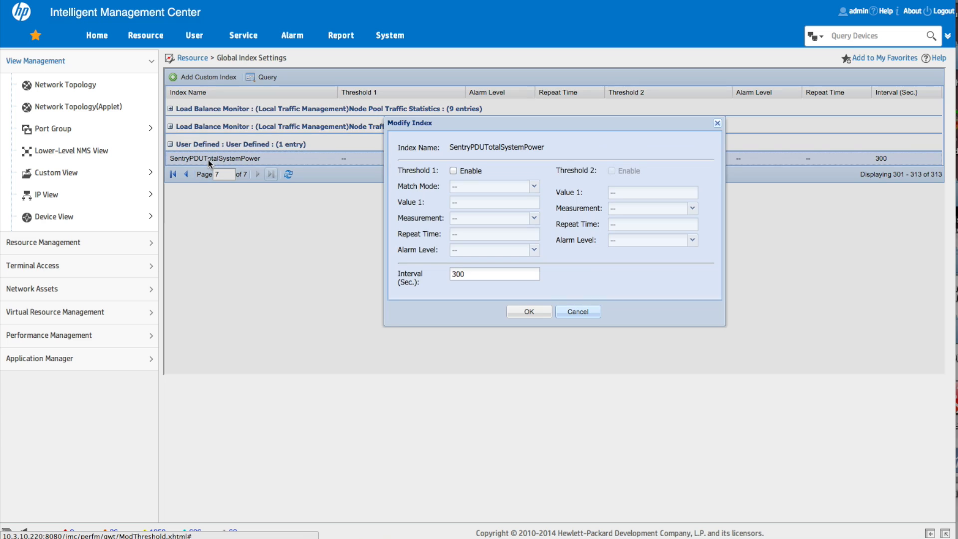
# - Enable Threshold 1 at 200 Watts, repeat 3, Major alarm level, with a 3000-second interval
pyautogui.click(454, 171)
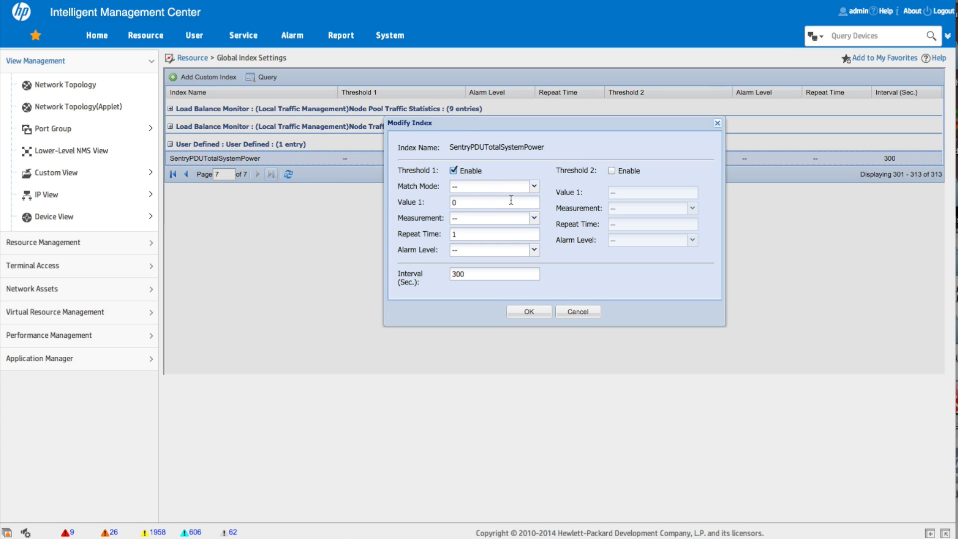
pyautogui.click(535, 218)
pyautogui.click(511, 244)
pyautogui.click(533, 202)
pyautogui.doubleClick(497, 202)
pyautogui.click(612, 171)
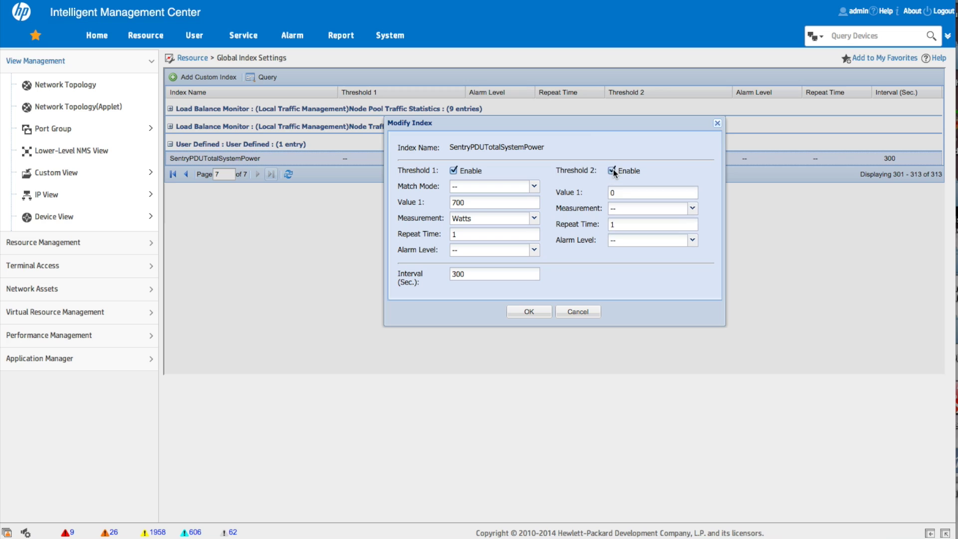
pyautogui.click(627, 208)
pyautogui.click(478, 237)
pyautogui.doubleClick(463, 203)
pyautogui.moveTo(471, 202); pyautogui.dragTo(425, 204)
pyautogui.write('2')
pyautogui.moveTo(467, 235); pyautogui.dragTo(444, 239)
pyautogui.click(469, 251)
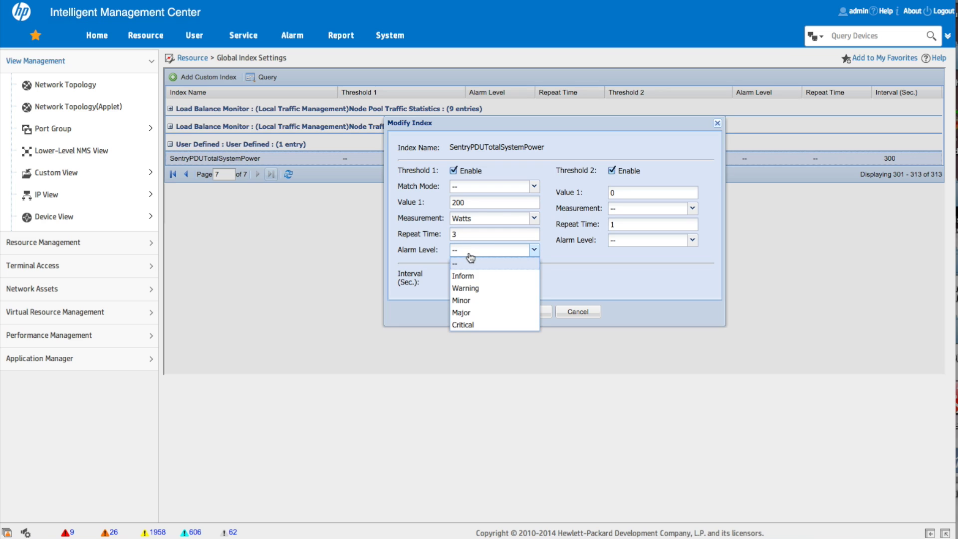
pyautogui.click(474, 313)
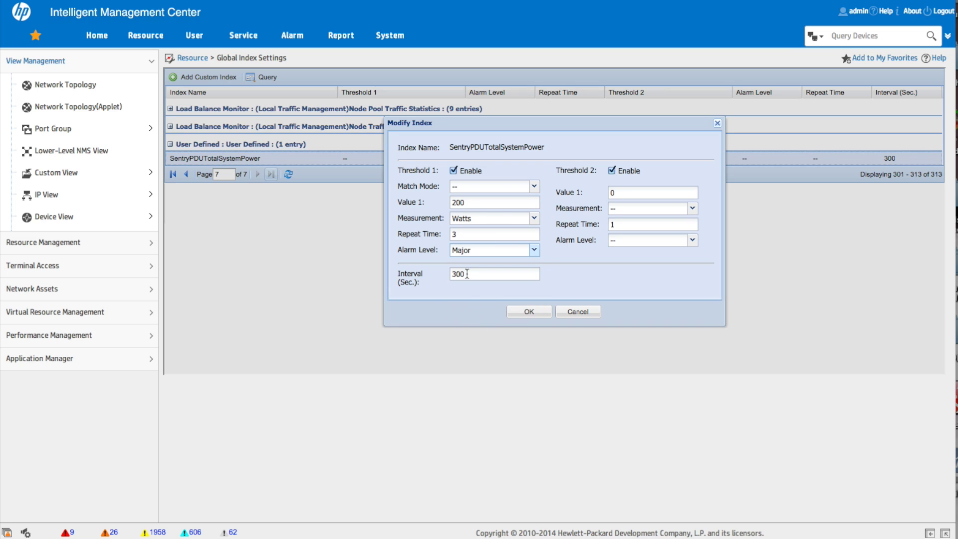
pyautogui.click(475, 274)
# - Turn off Threshold 2, set the match mode to ≥, and save the index settings
pyautogui.click(611, 170)
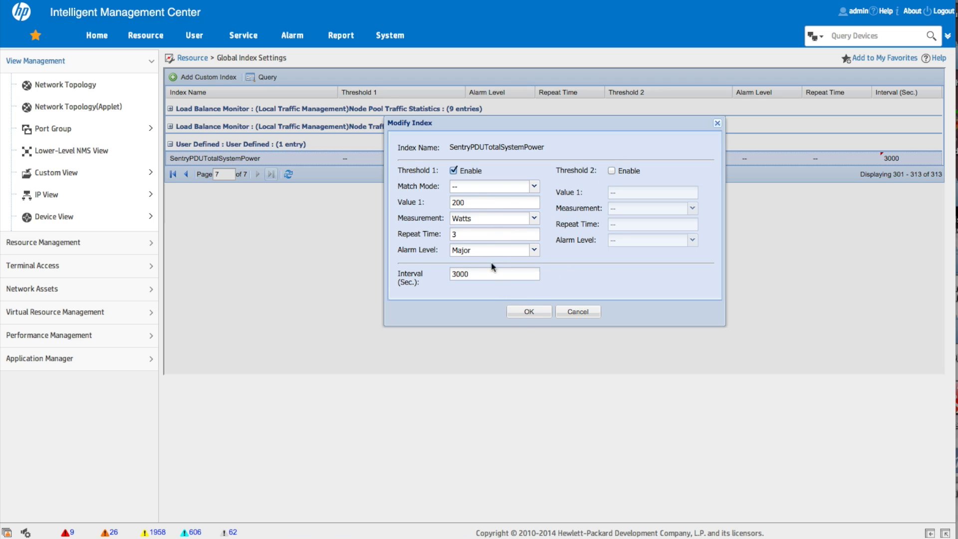
pyautogui.click(533, 187)
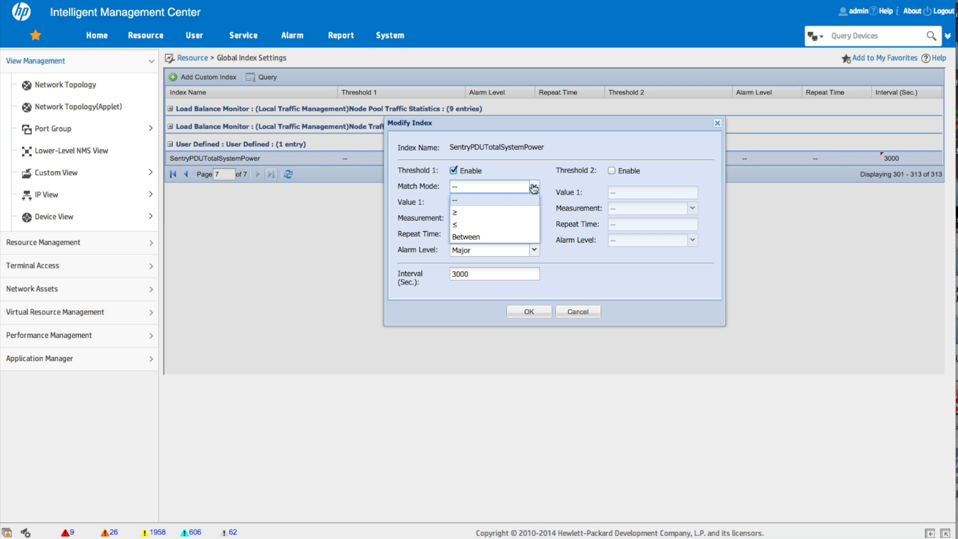
pyautogui.click(534, 188)
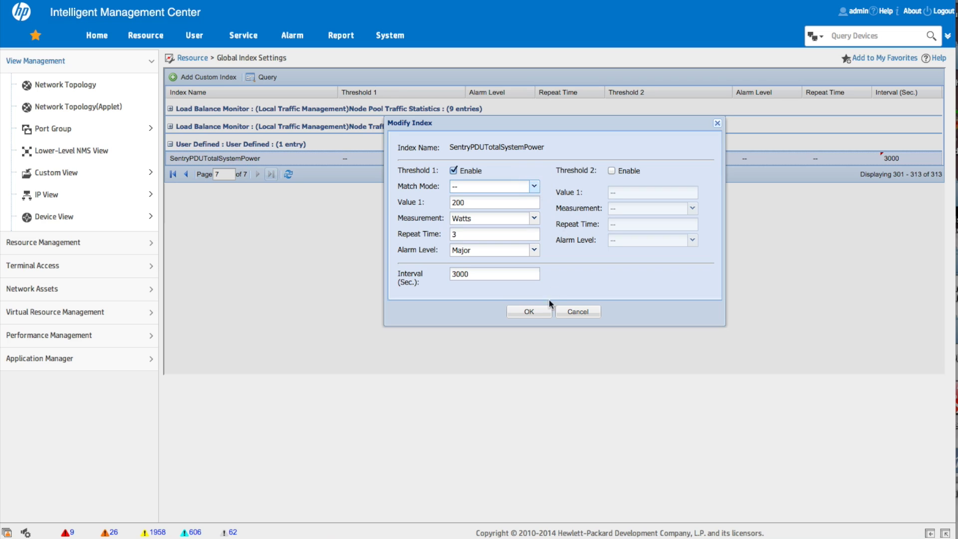
pyautogui.click(528, 312)
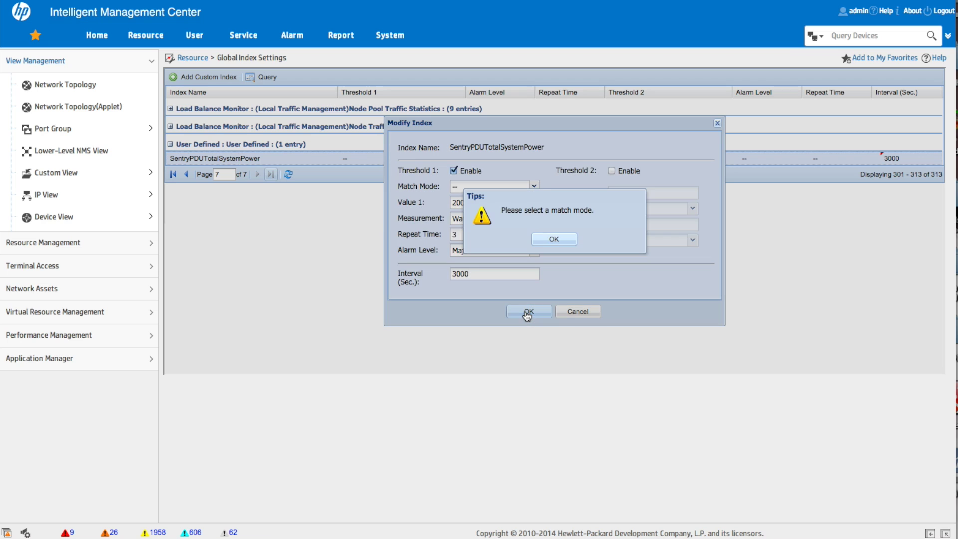
pyautogui.click(556, 240)
pyautogui.click(534, 188)
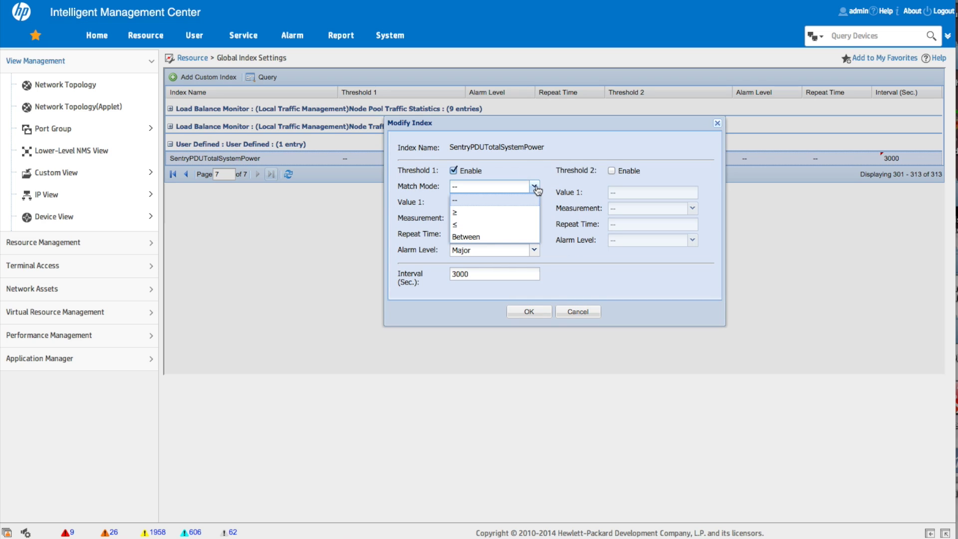
pyautogui.click(496, 216)
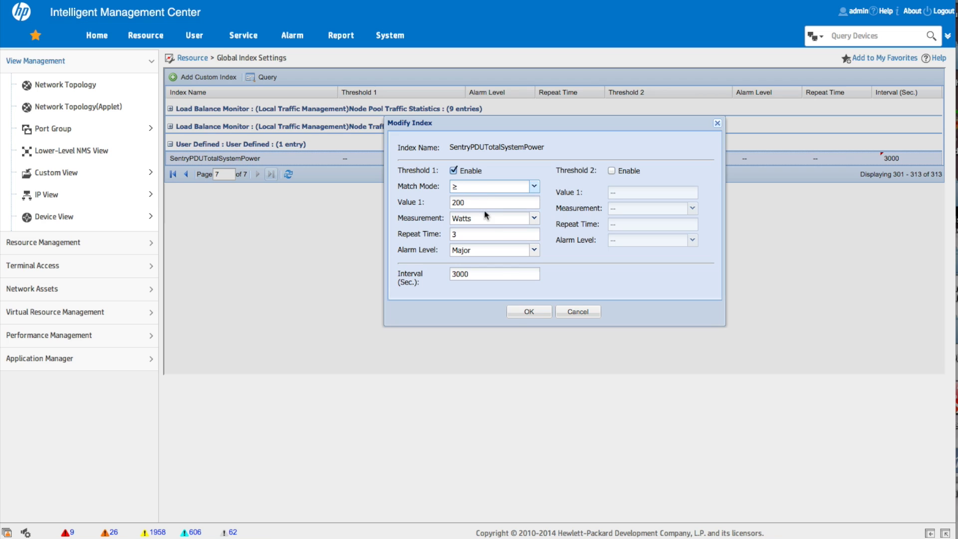
pyautogui.click(528, 313)
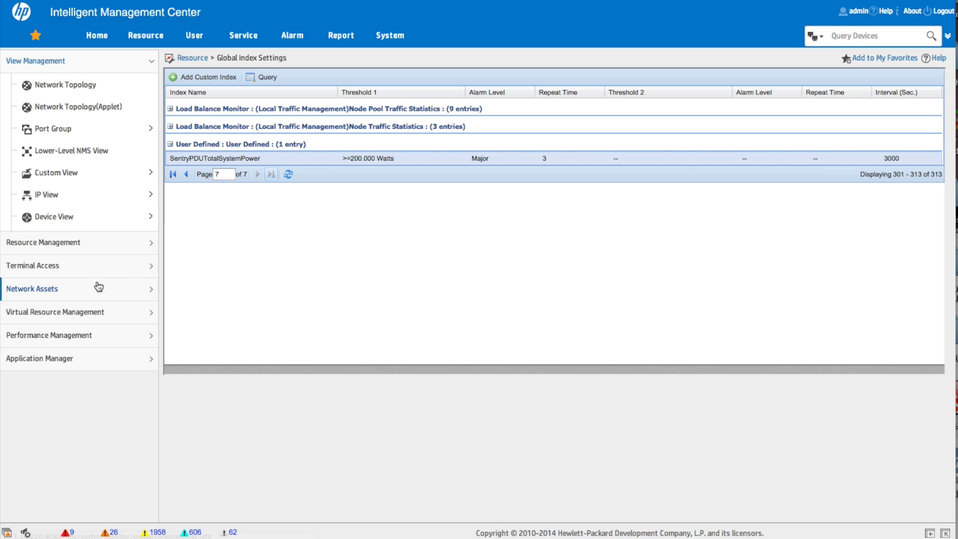
# - Add a monitor in Monitoring Settings using the User Defined SentryPDUTotalSystemPower index
pyautogui.click(49, 339)
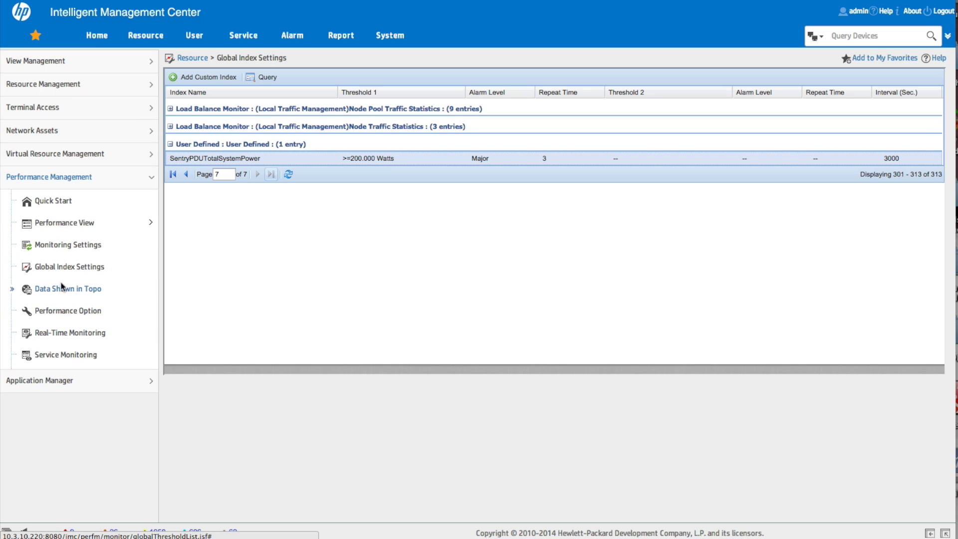
pyautogui.click(62, 251)
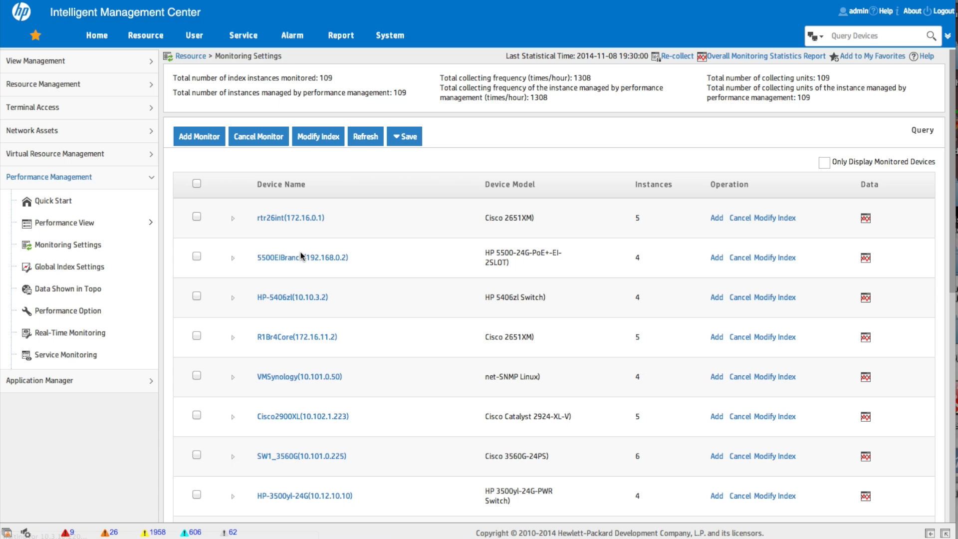
pyautogui.click(205, 140)
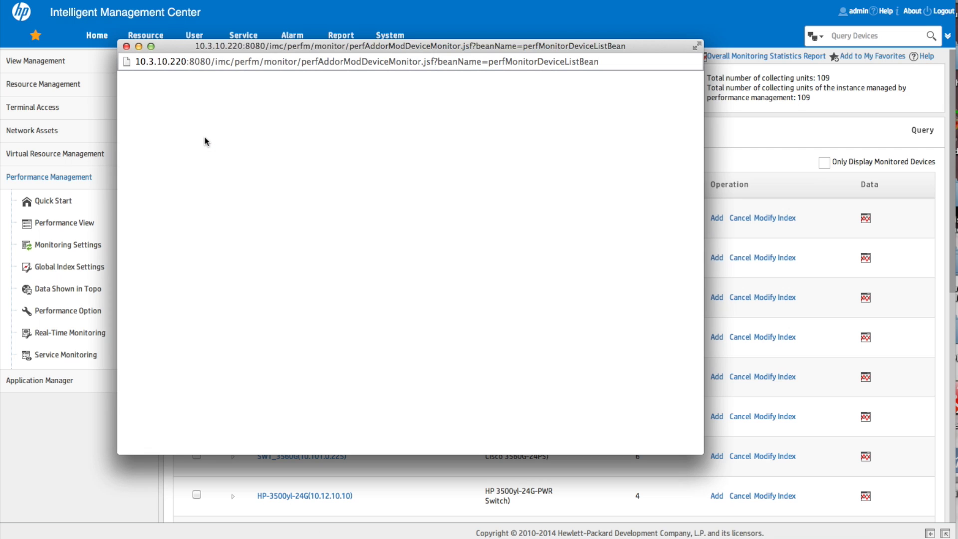
pyautogui.click(174, 176)
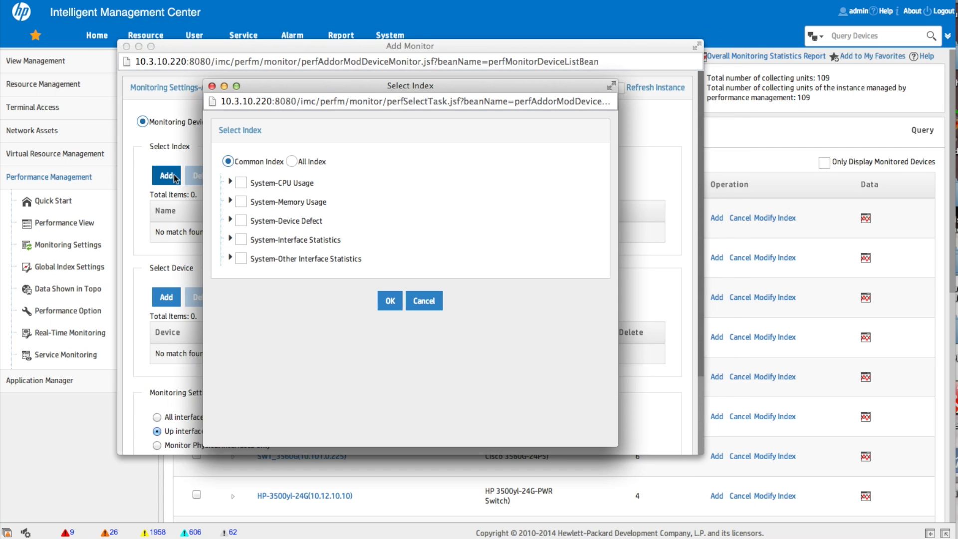
pyautogui.click(291, 161)
pyautogui.scroll(-5, 420, 280)
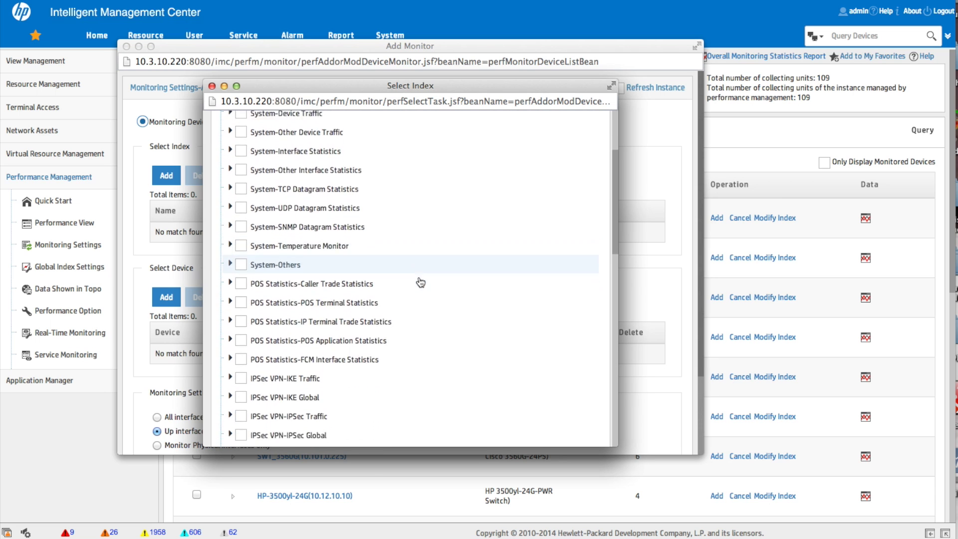
pyautogui.scroll(-8, 421, 283)
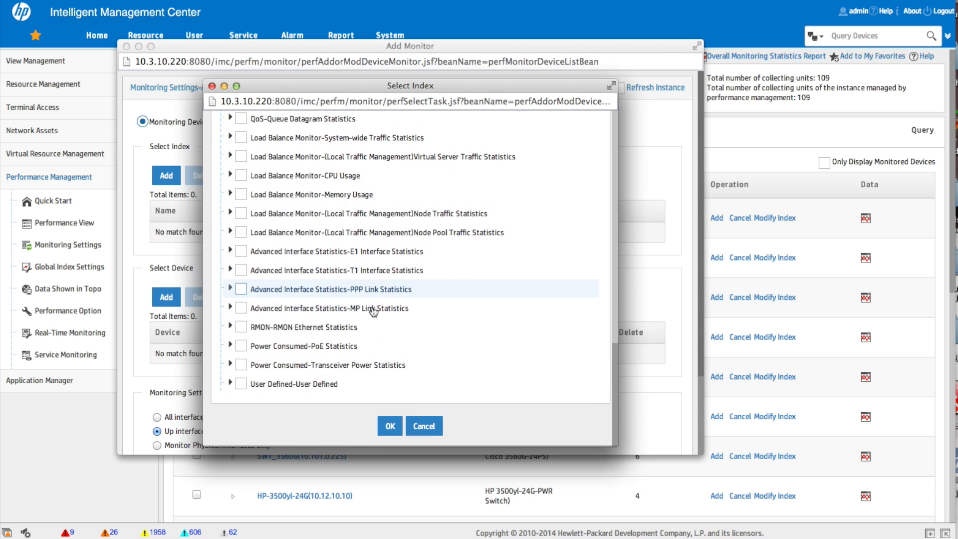
pyautogui.click(231, 383)
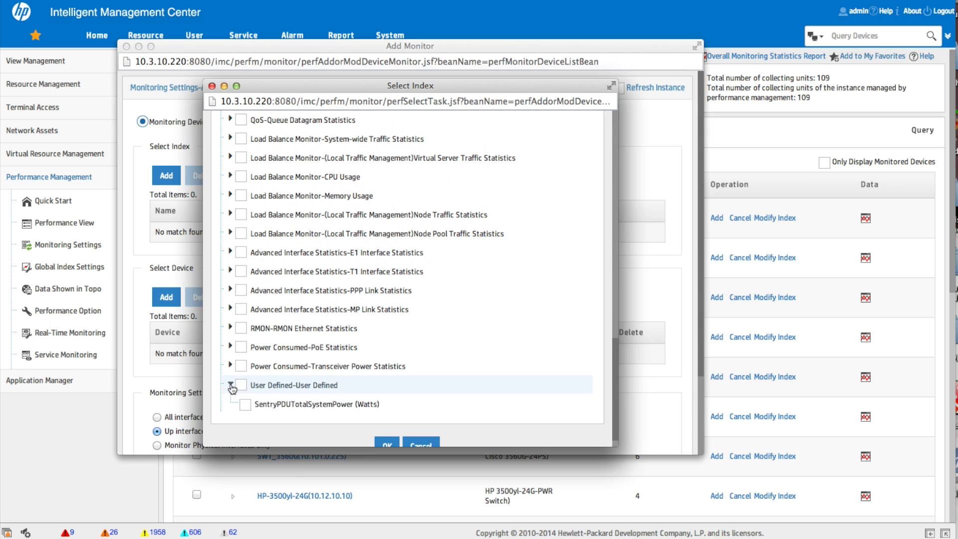
pyautogui.click(246, 405)
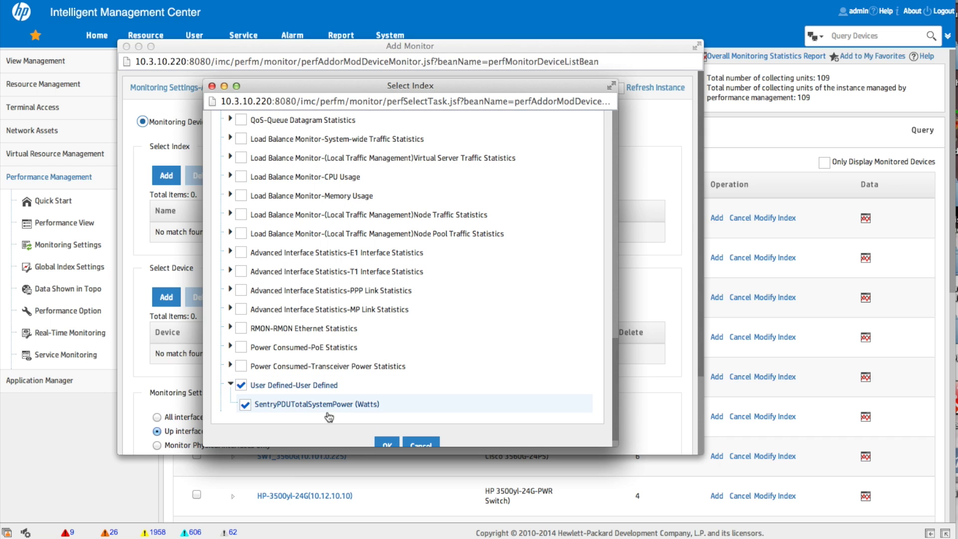
pyautogui.click(387, 443)
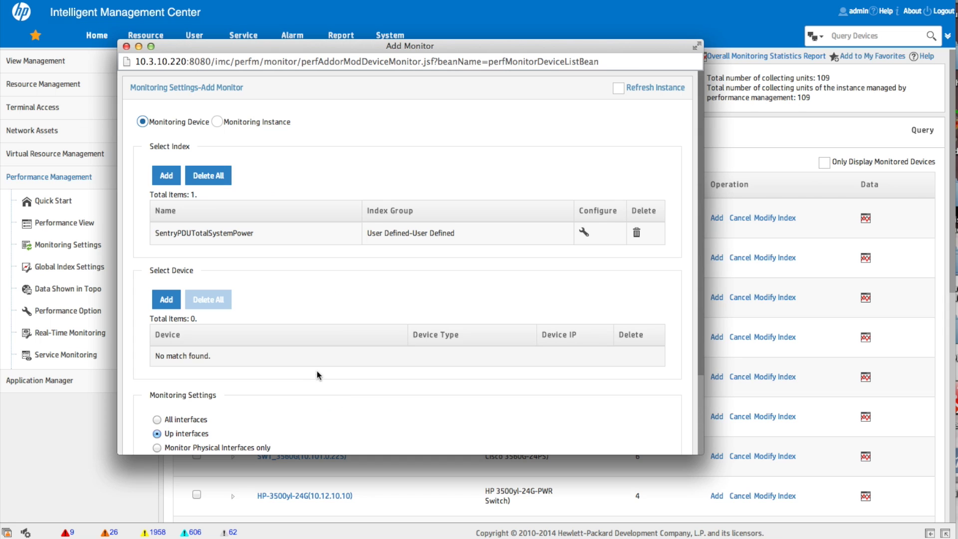
pyautogui.click(167, 301)
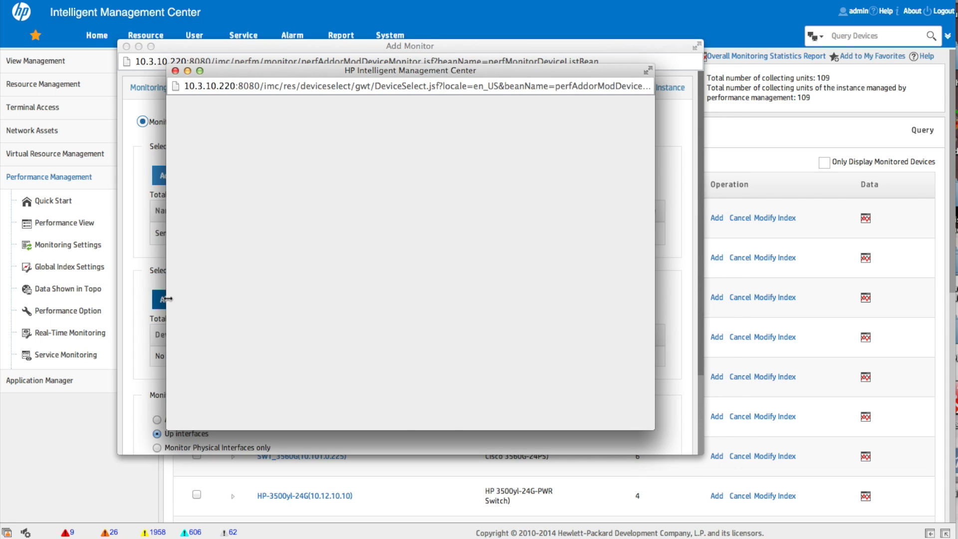
# - Select the Sentry3_5133a8 and Sentry3_5146c3 PDUs from the Others device category
pyautogui.click(176, 149)
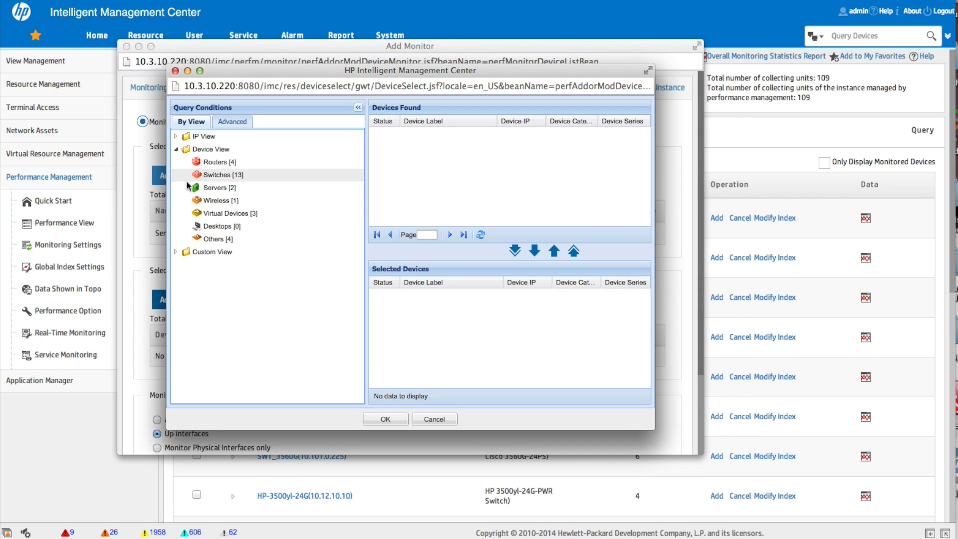
pyautogui.click(216, 239)
pyautogui.click(415, 166)
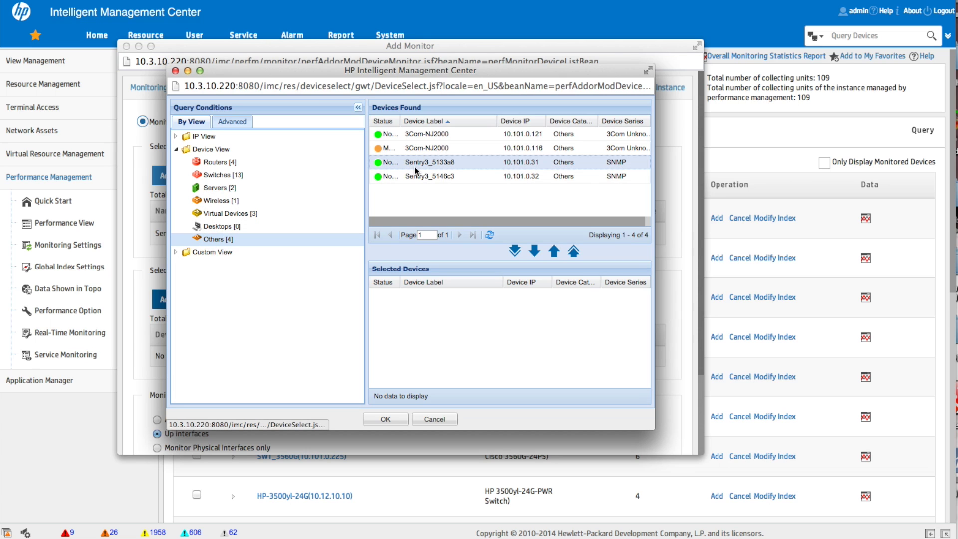
pyautogui.doubleClick(424, 163)
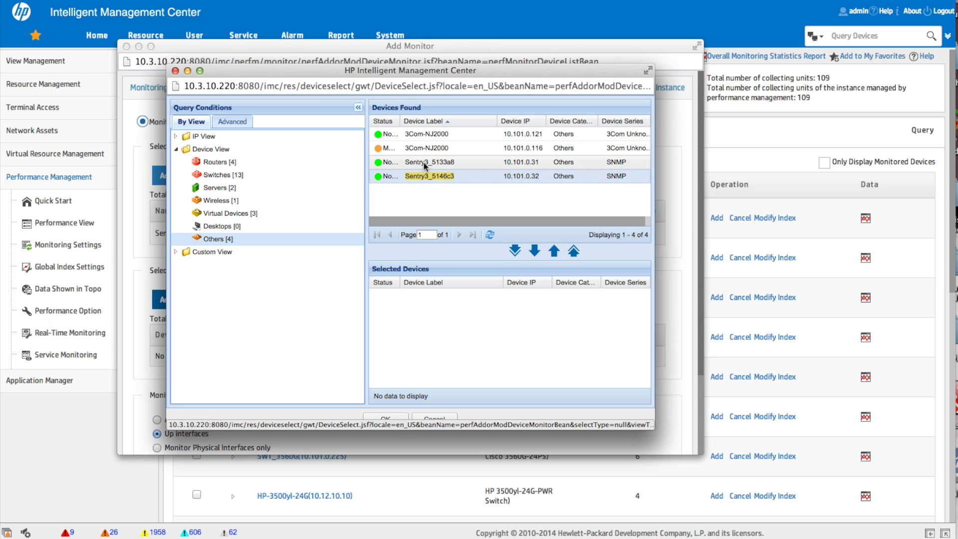
pyautogui.click(535, 250)
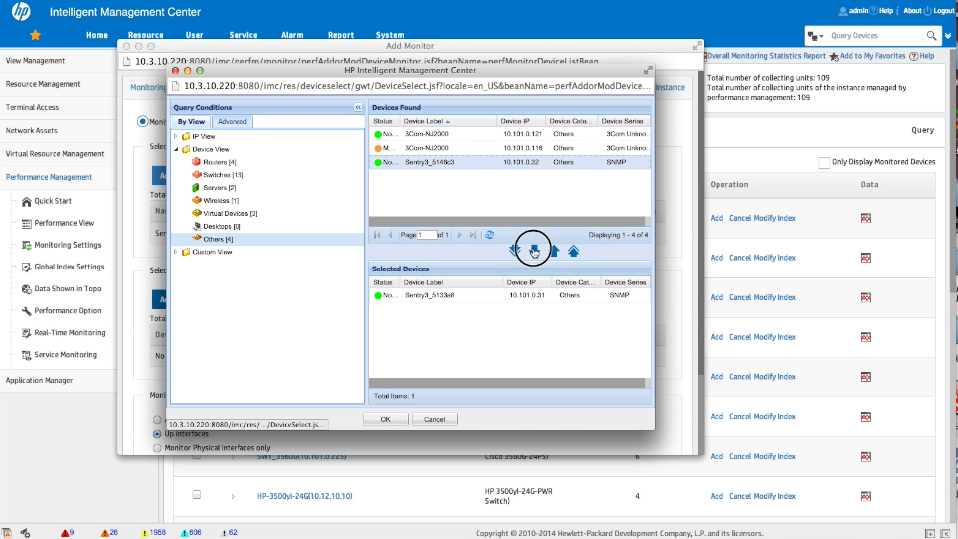
pyautogui.click(535, 251)
pyautogui.click(386, 419)
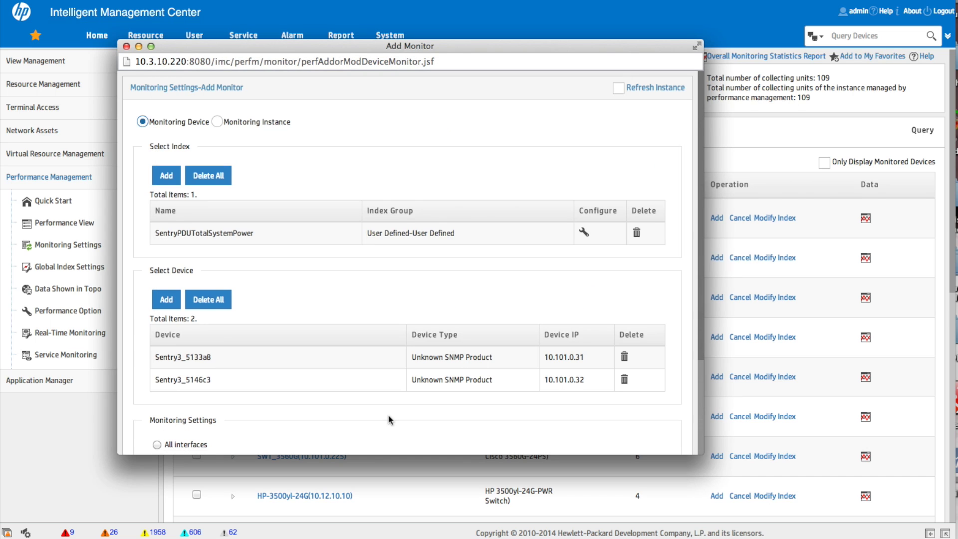
# - Apply the monitor to both PDUs and close the successful results
pyautogui.scroll(-4, 390, 419)
pyautogui.scroll(-2, 367, 380)
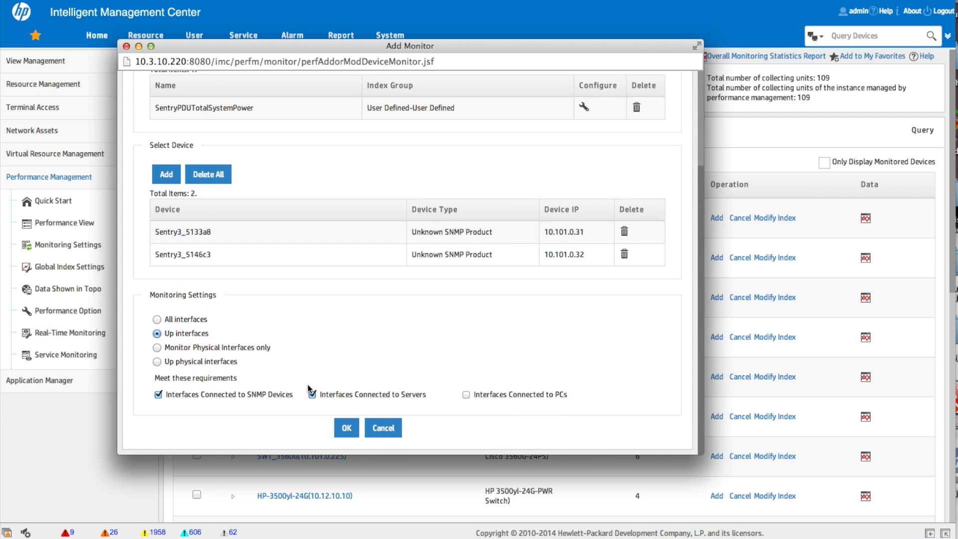
pyautogui.click(347, 430)
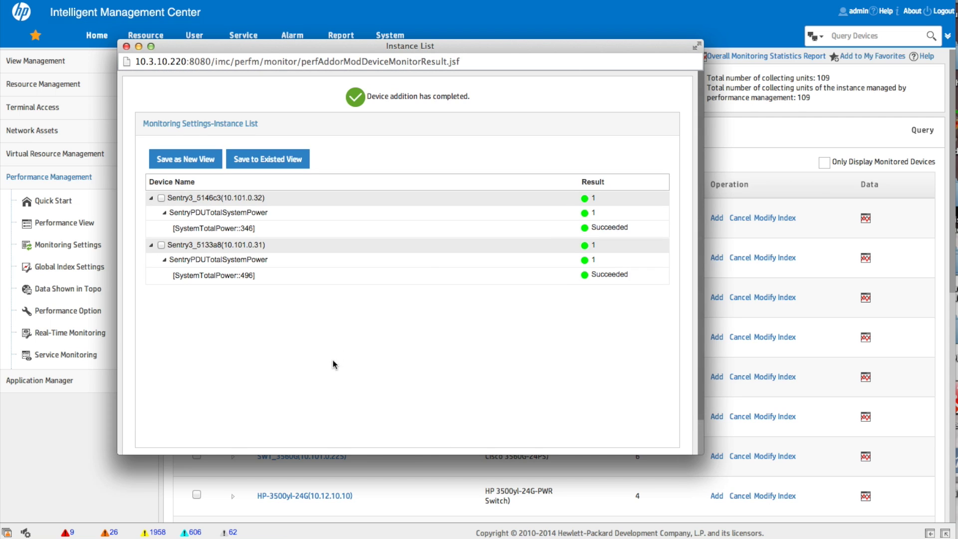
pyautogui.scroll(-2, 460, 234)
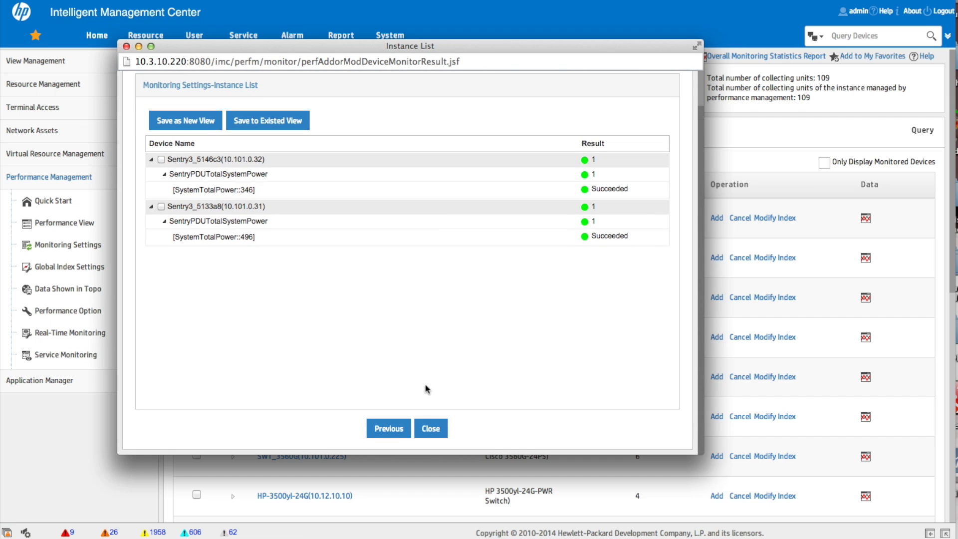
pyautogui.click(430, 428)
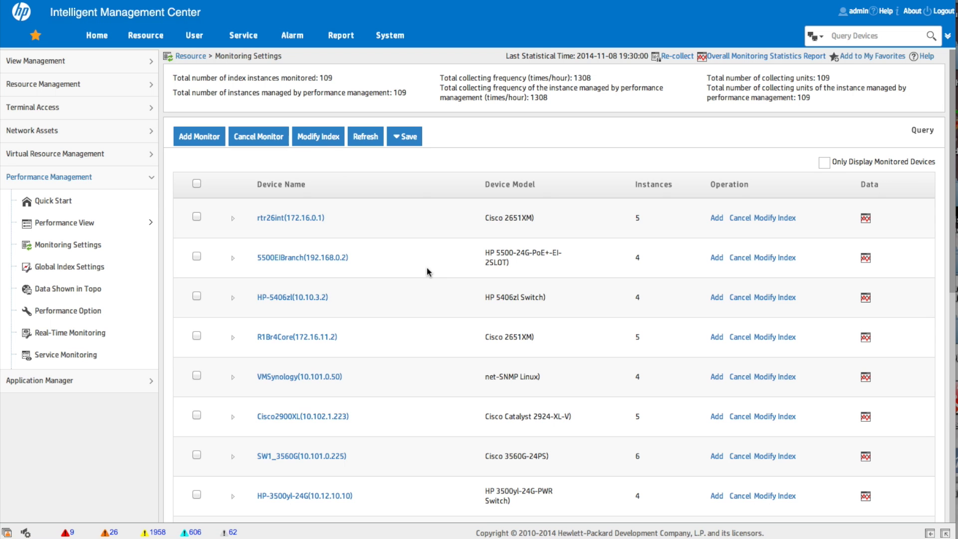
# - Select the Sentry3_5146c3 and Sentry3_5133a8 PDUs and choose to save them as a new view
pyautogui.scroll(-6, 427, 272)
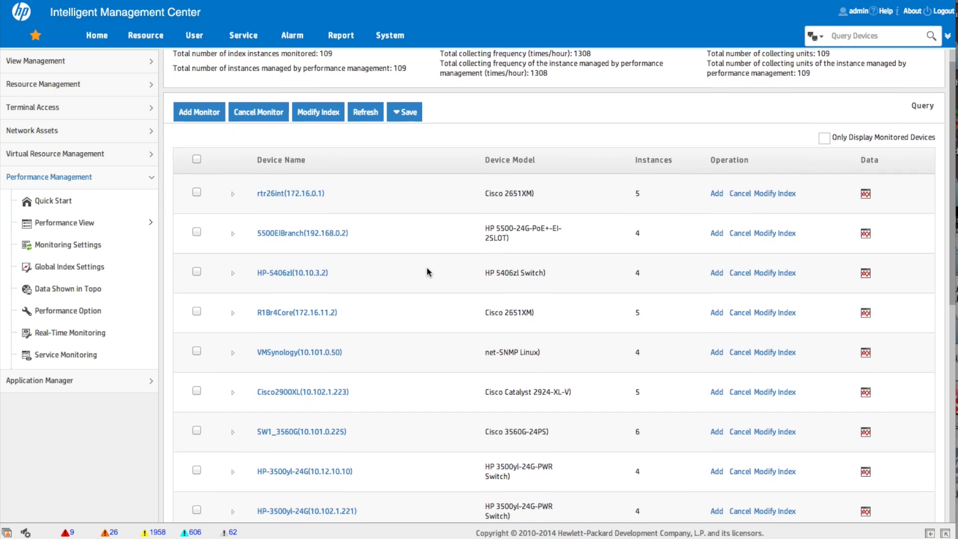
pyautogui.scroll(-1, 428, 273)
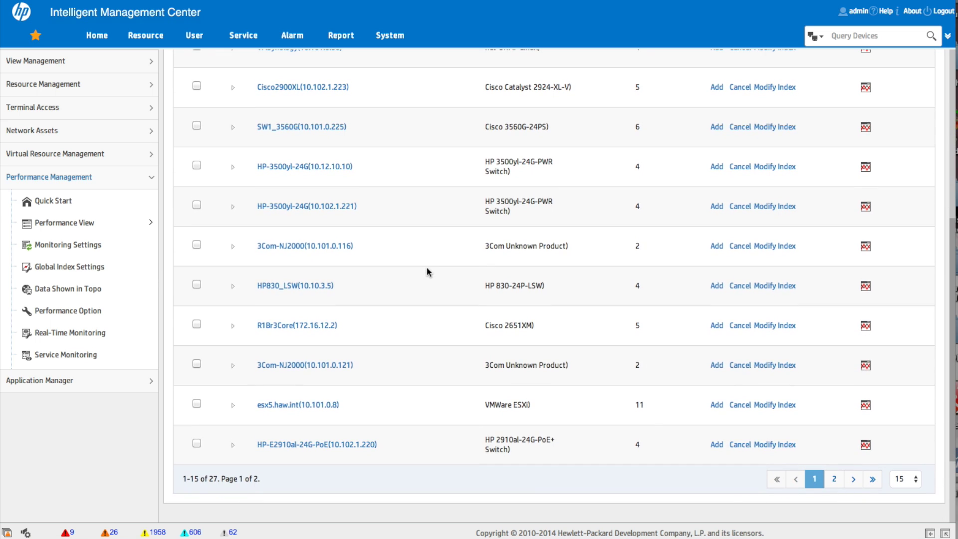
pyautogui.click(835, 480)
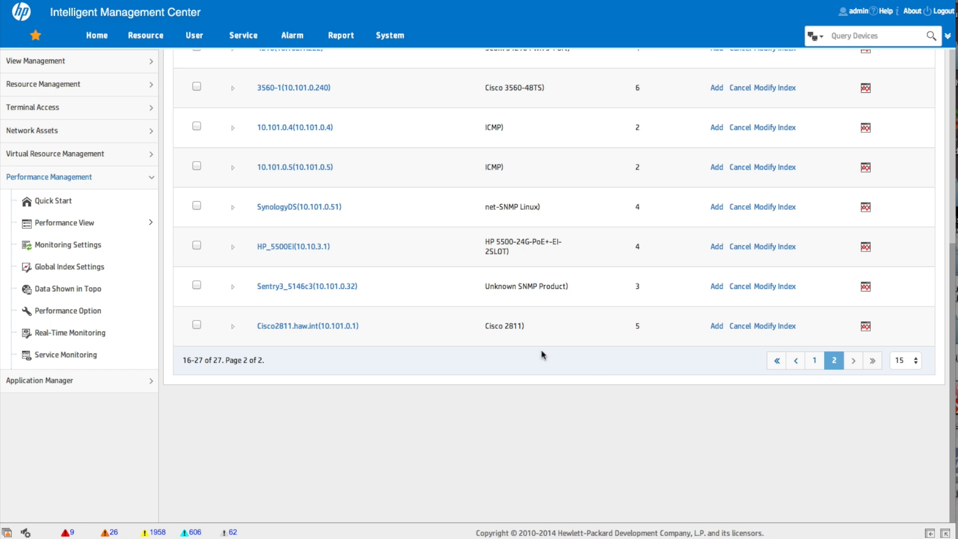
pyautogui.click(197, 286)
pyautogui.scroll(2, 378, 236)
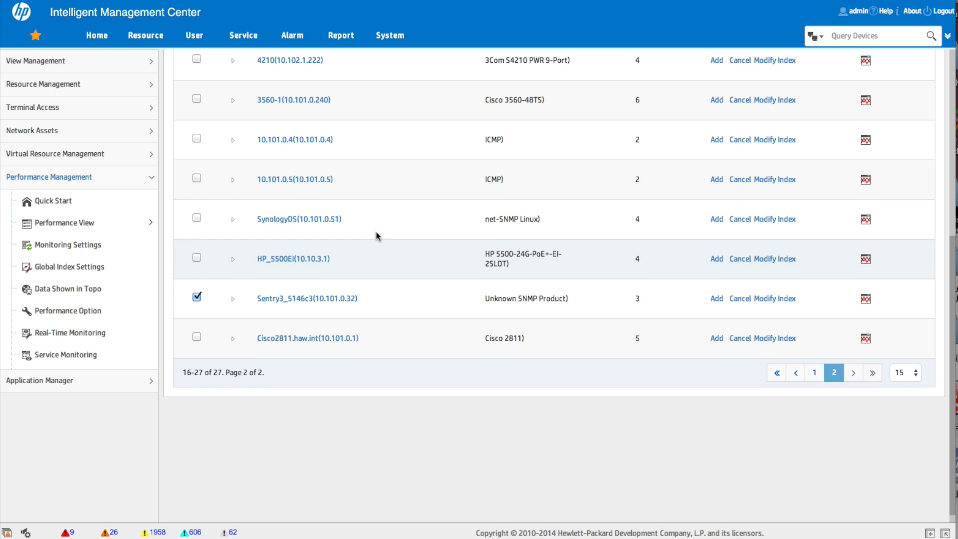
pyautogui.scroll(7, 377, 237)
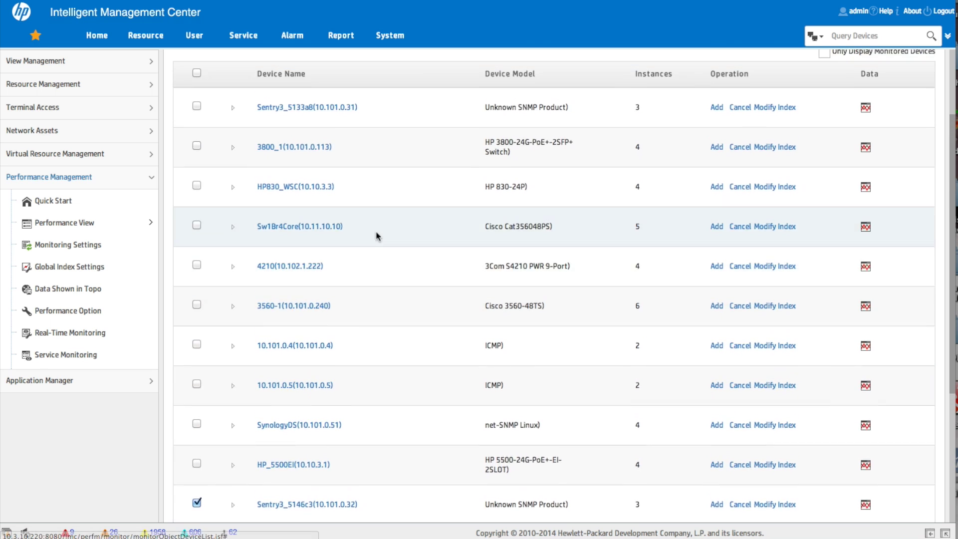
pyautogui.scroll(-1, 377, 237)
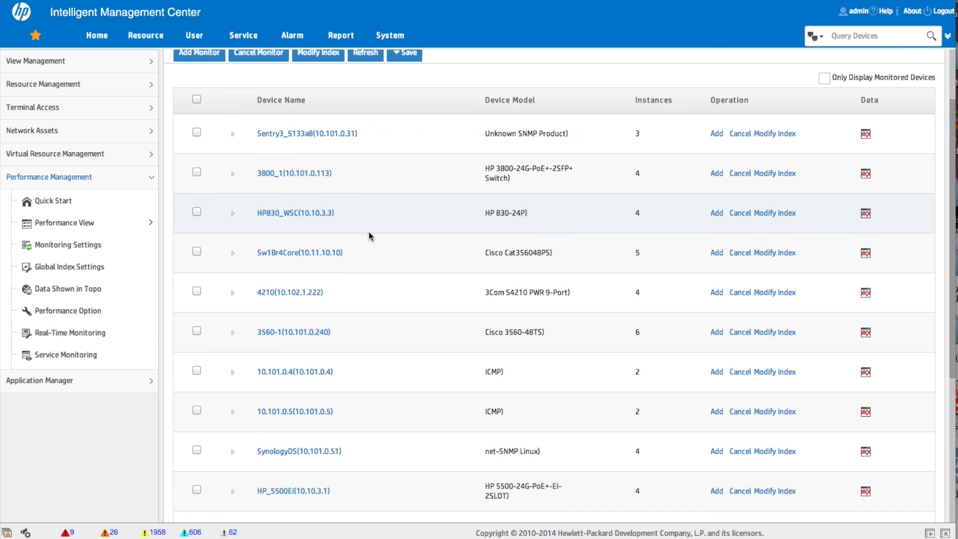
pyautogui.click(197, 133)
pyautogui.click(413, 53)
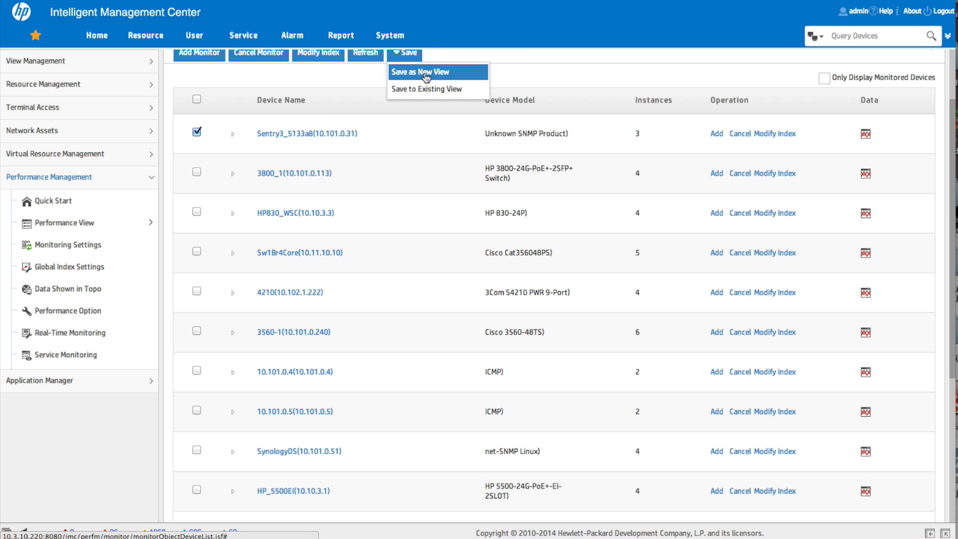
pyautogui.click(425, 76)
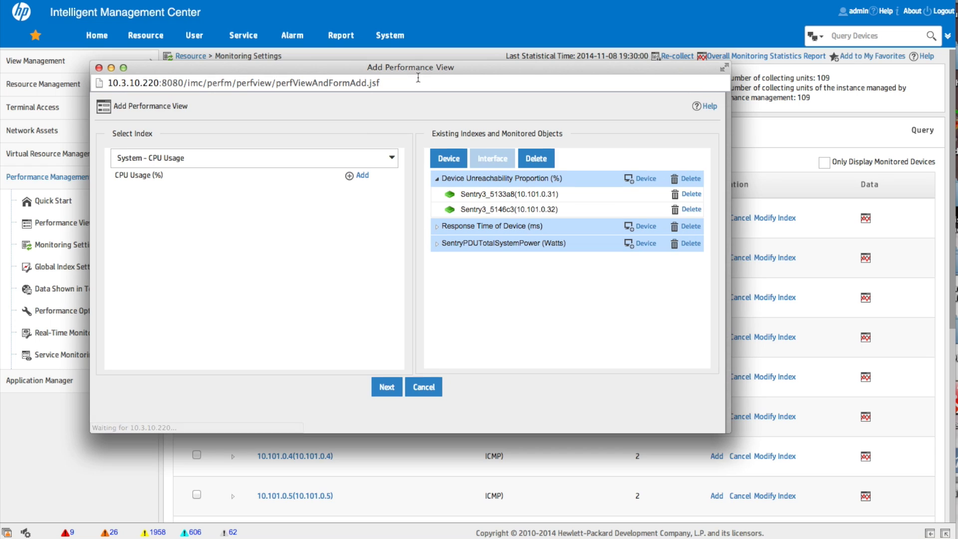
# - Remove the Device Unreachability Proportion and Response Time of Device indexes from the view
pyautogui.click(389, 159)
pyautogui.scroll(-3, 284, 239)
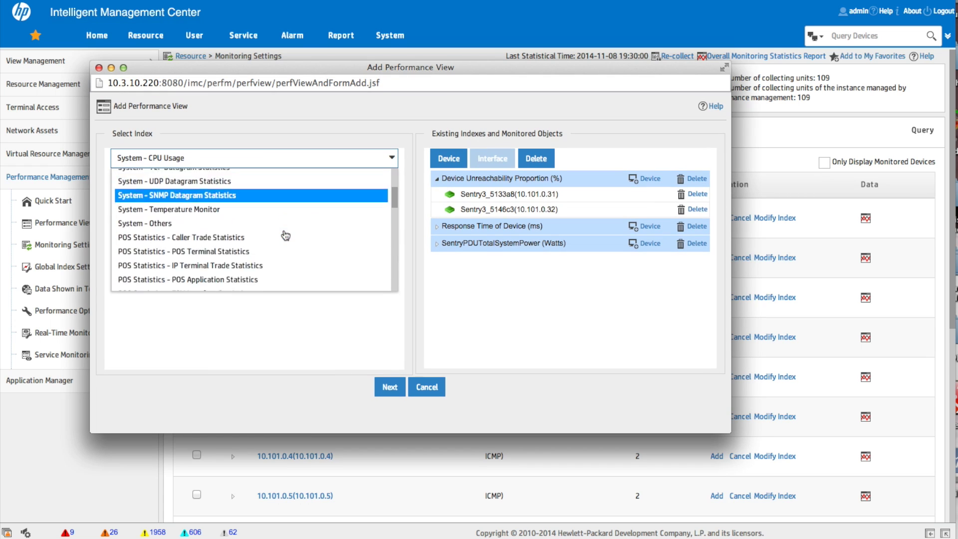
pyautogui.scroll(-10, 285, 236)
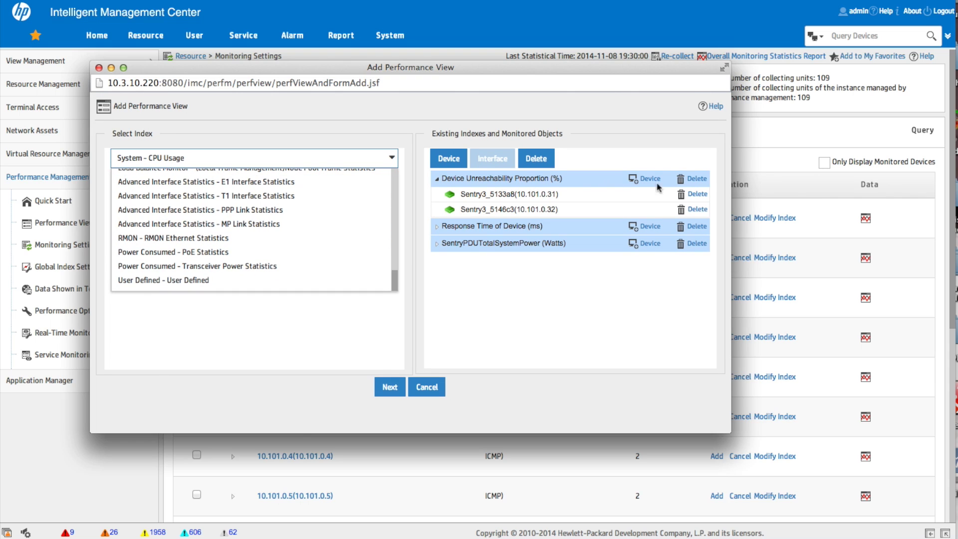
pyautogui.click(697, 178)
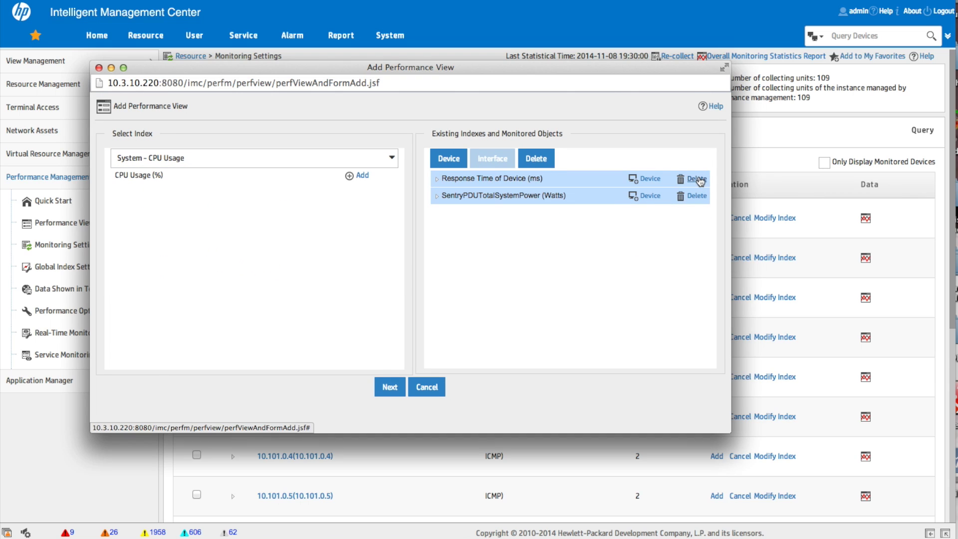
pyautogui.click(698, 179)
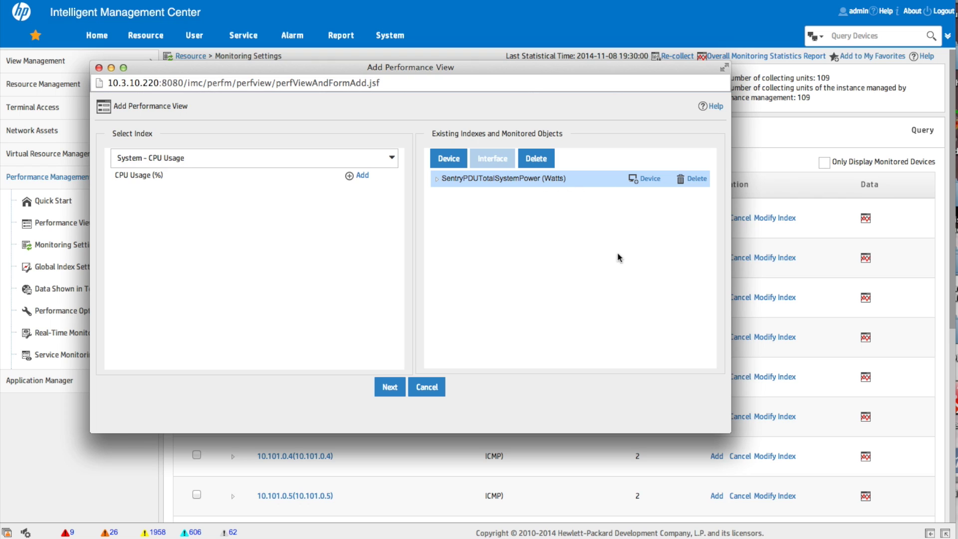
# - Include both PDU power instances and save the view as SentryPDUTotalSystemPower with a description
pyautogui.click(393, 394)
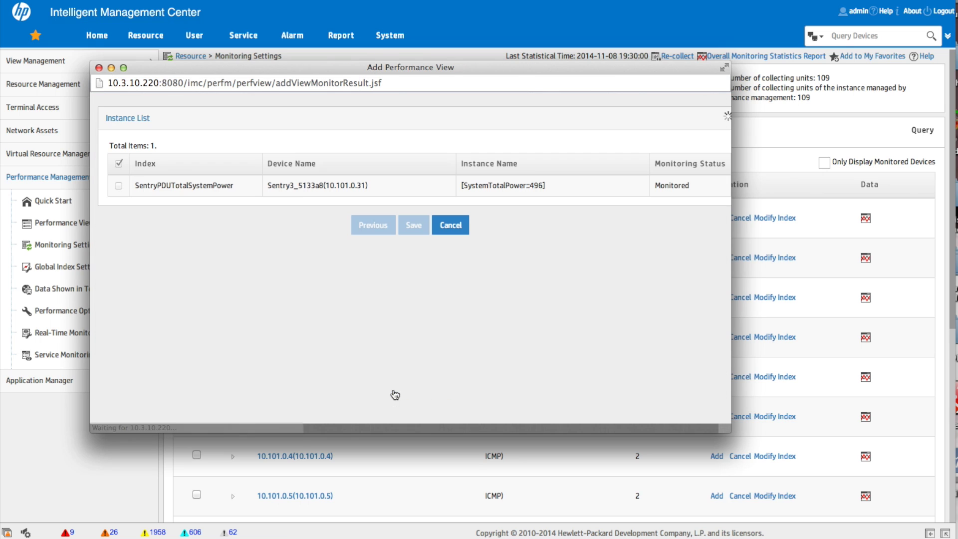
pyautogui.click(118, 186)
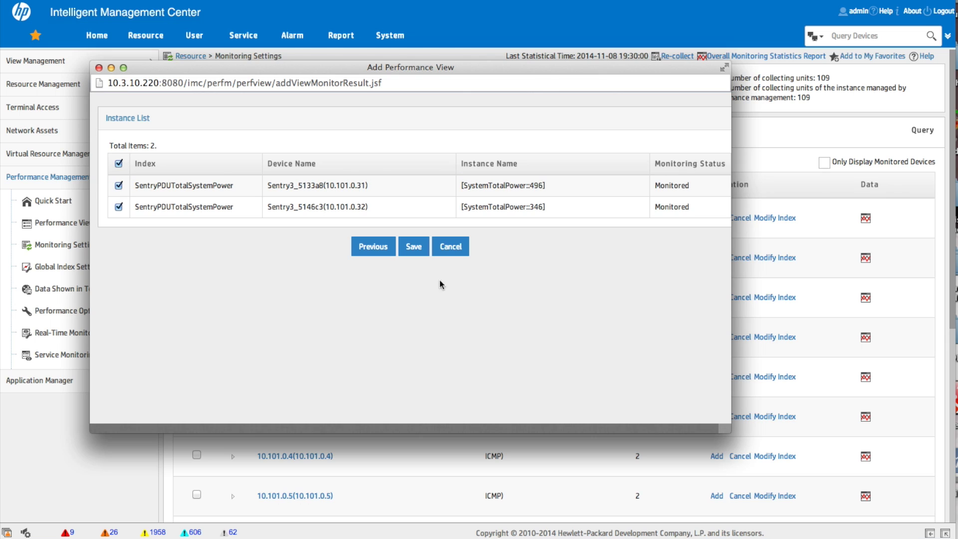
pyautogui.click(412, 246)
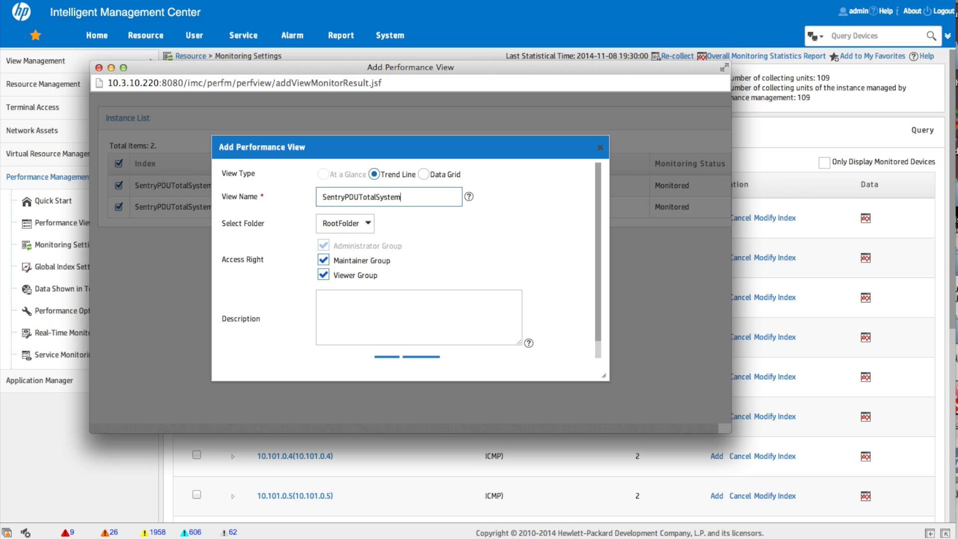
pyautogui.click(398, 314)
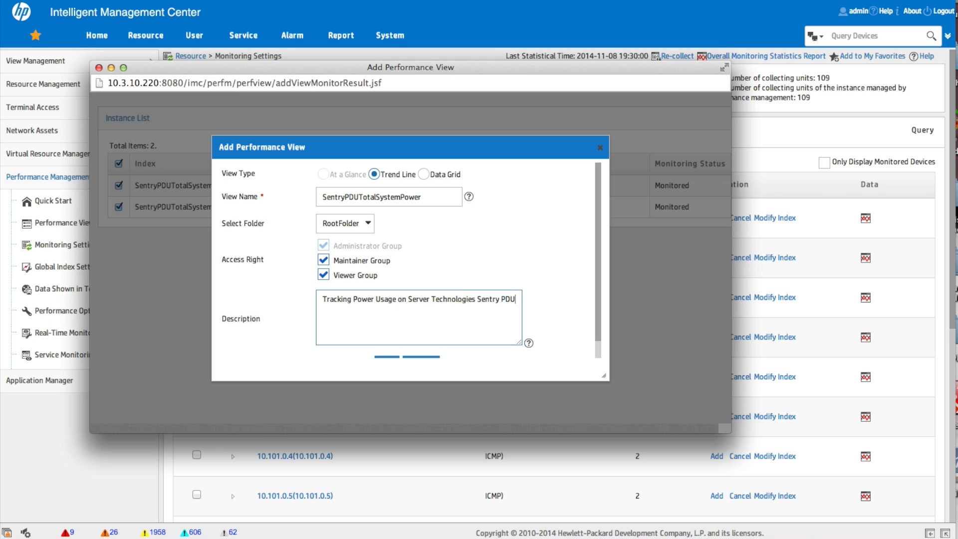
pyautogui.scroll(-1, 483, 313)
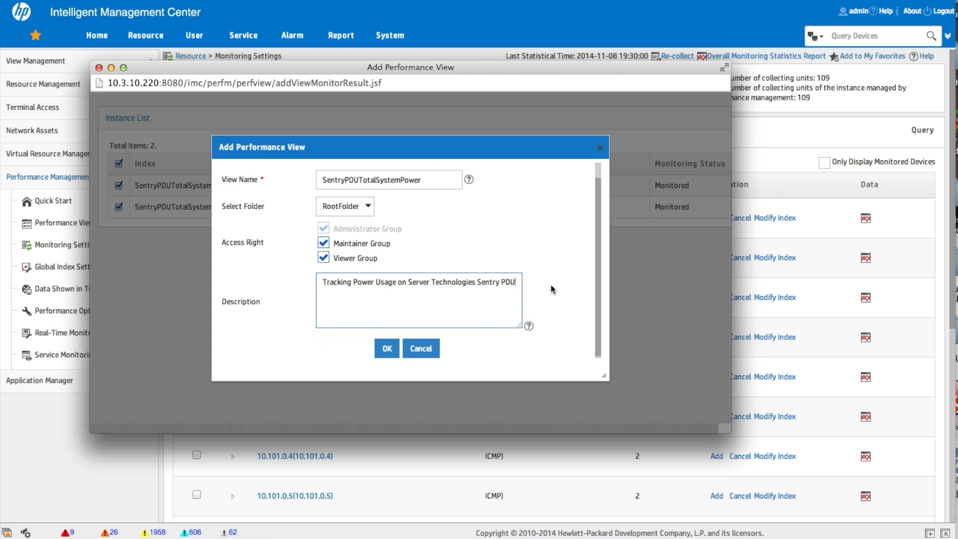
pyautogui.click(380, 348)
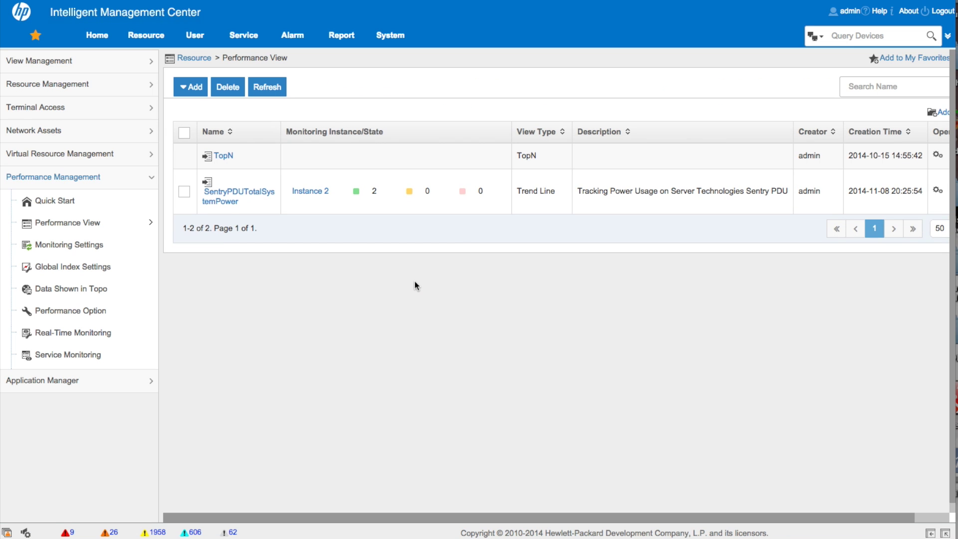
# - Review the Monitor Option tab under Performance Option, then go to Data Shown in Topo
pyautogui.click(82, 315)
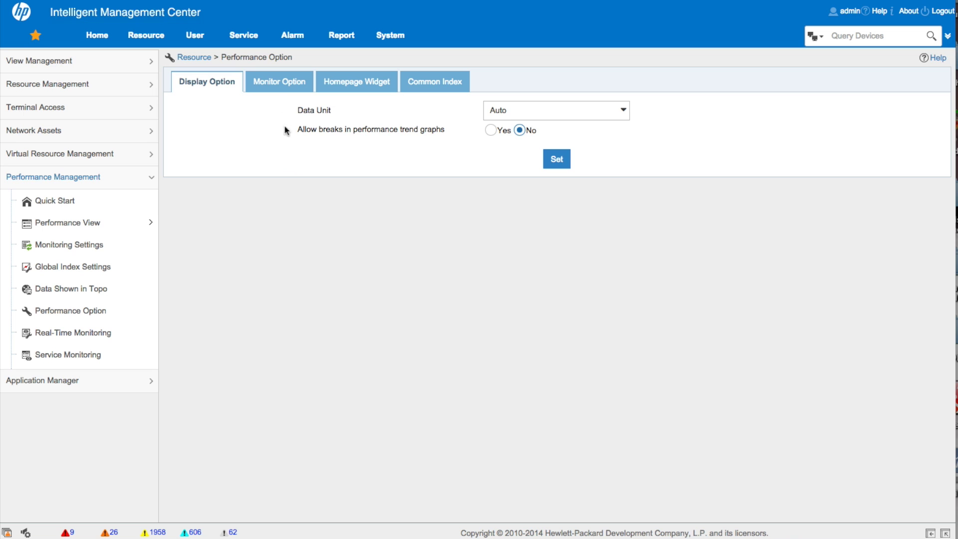
pyautogui.click(278, 86)
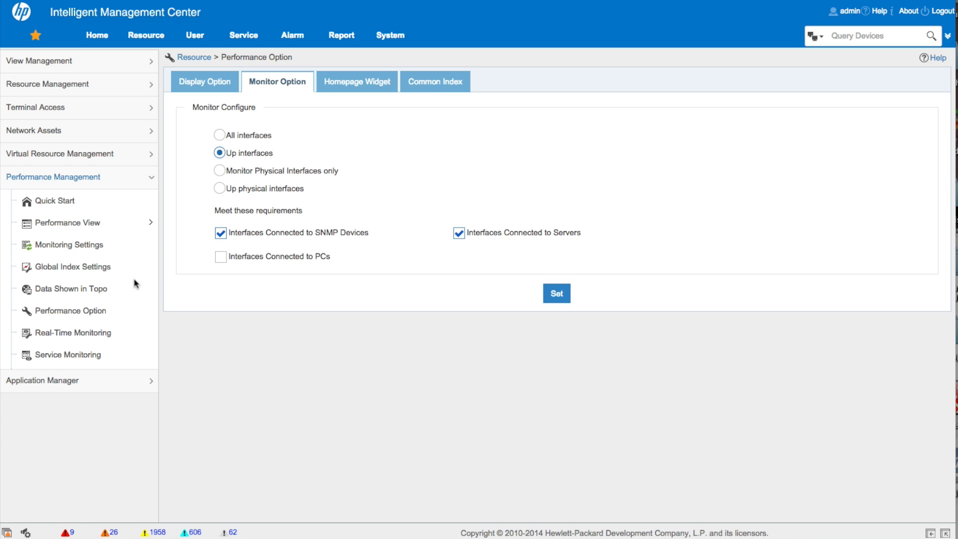
pyautogui.click(98, 290)
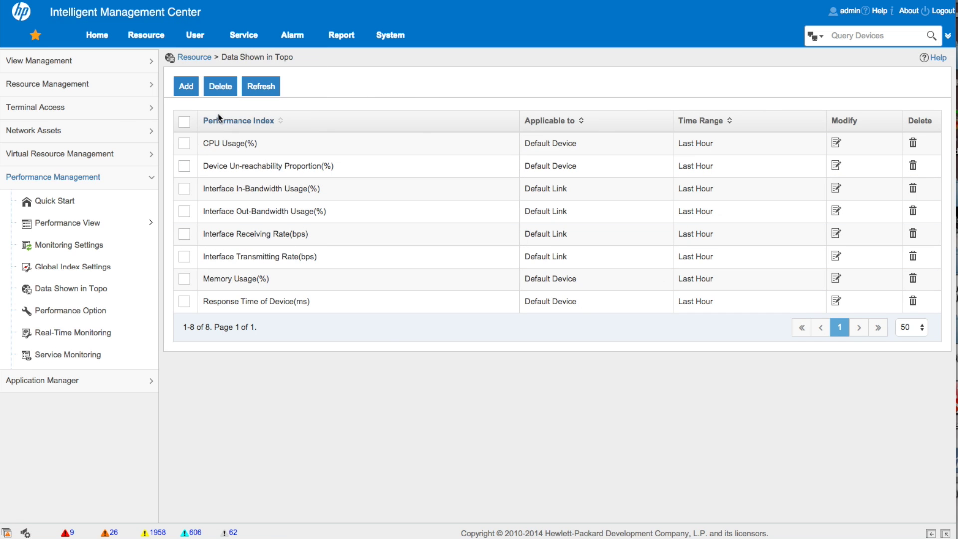
# - Add a Default Device topology entry for User Defined SentryPDUTotalSystemPower (Watts) with Latest time range
pyautogui.click(188, 93)
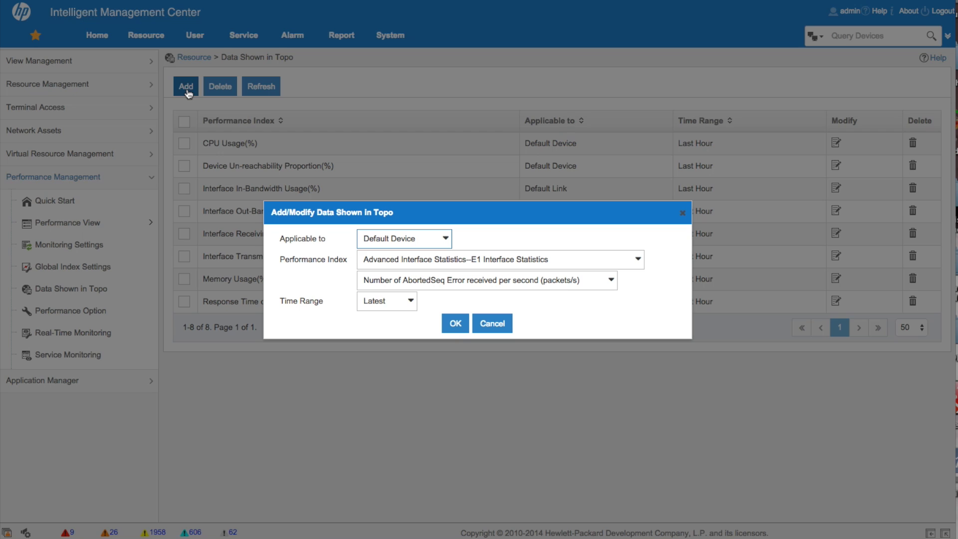
pyautogui.click(436, 240)
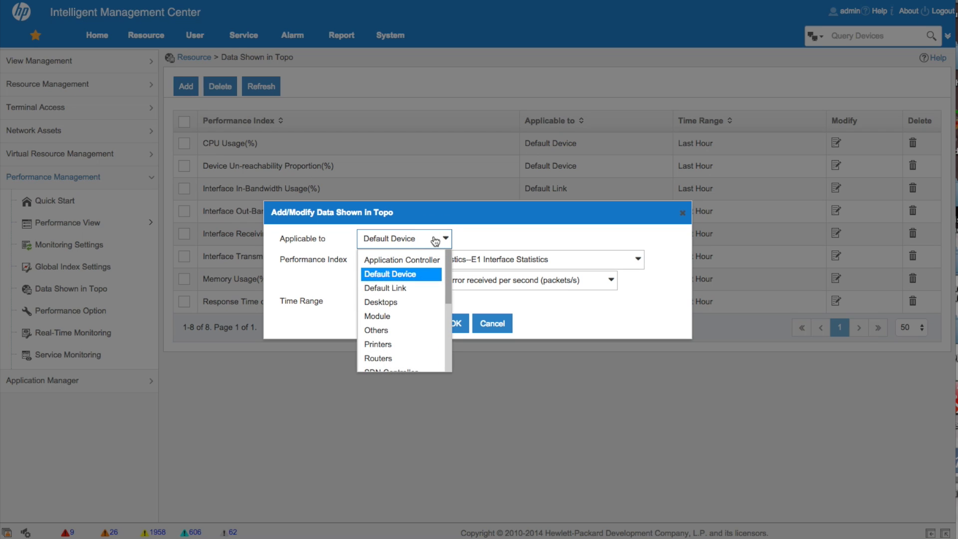
pyautogui.scroll(-5, 438, 334)
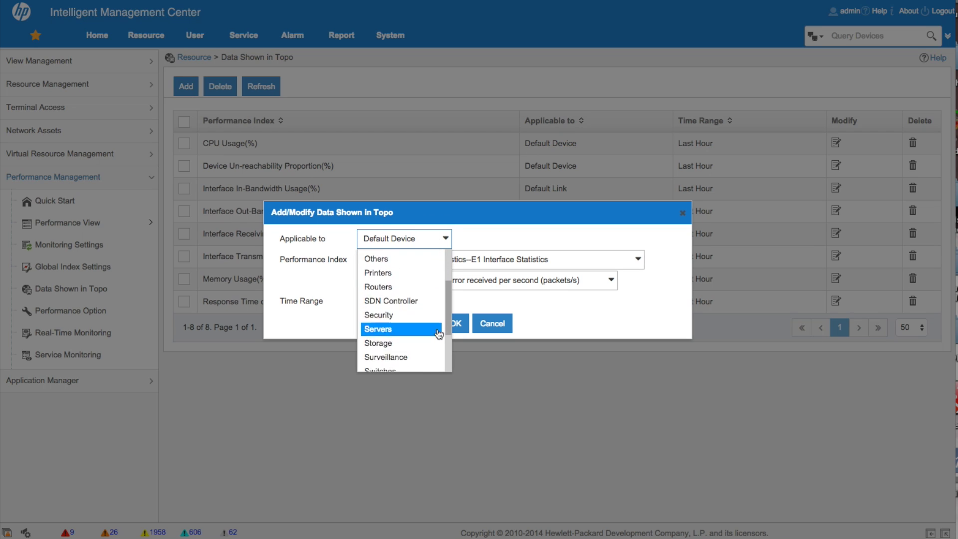
pyautogui.scroll(4, 438, 333)
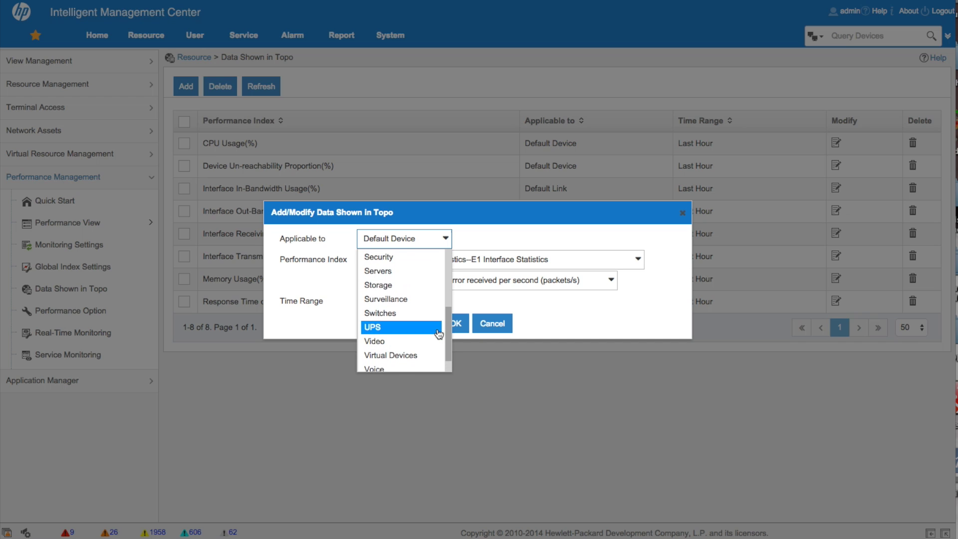
pyautogui.scroll(3, 438, 333)
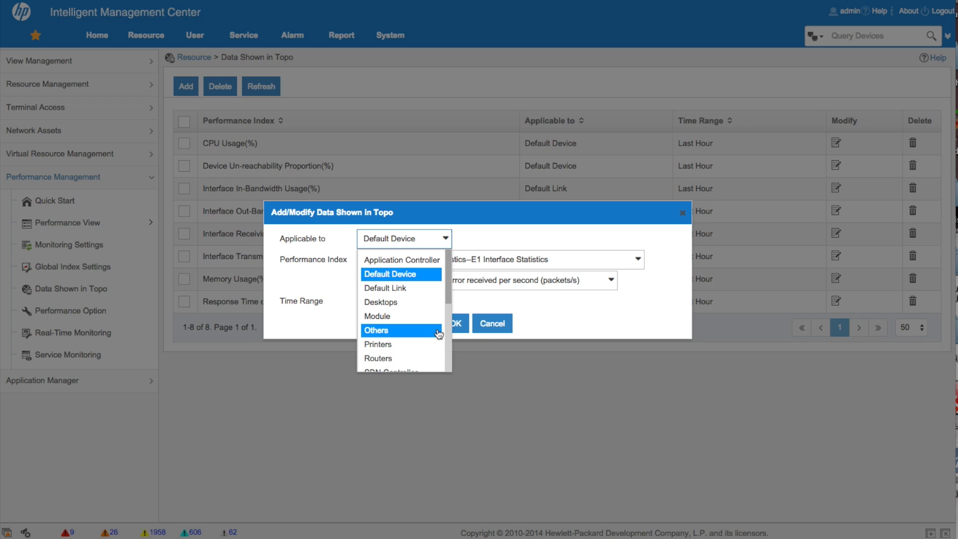
pyautogui.click(401, 274)
pyautogui.click(445, 258)
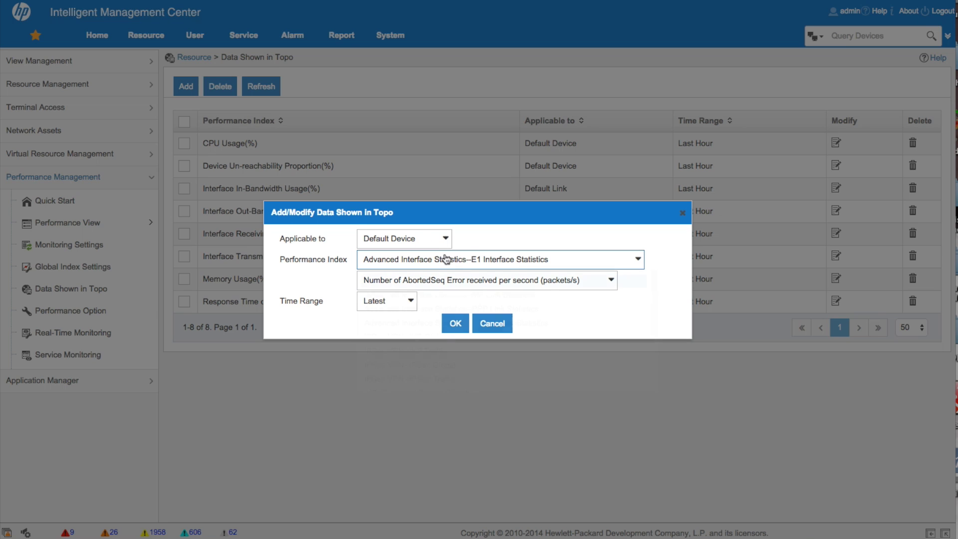
pyautogui.scroll(-5, 444, 336)
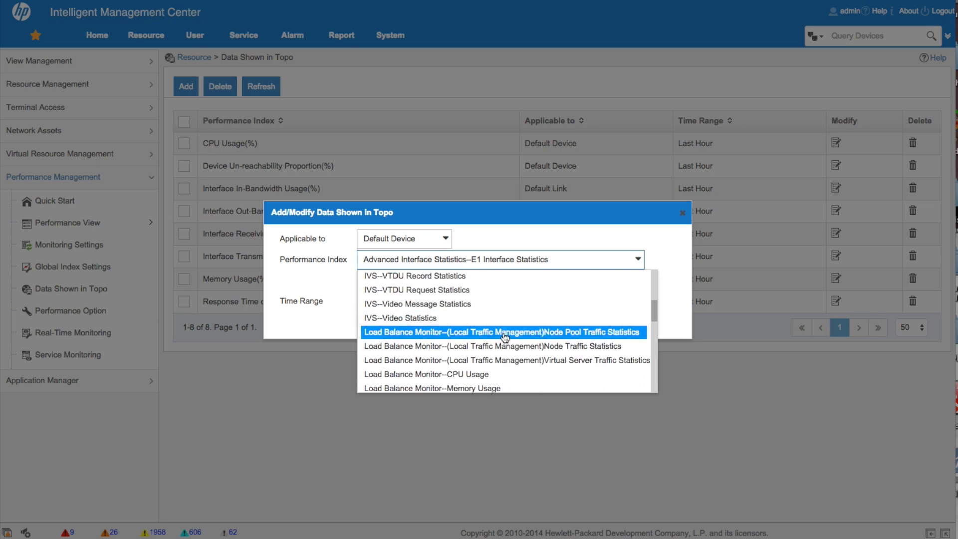
pyautogui.scroll(-15, 505, 337)
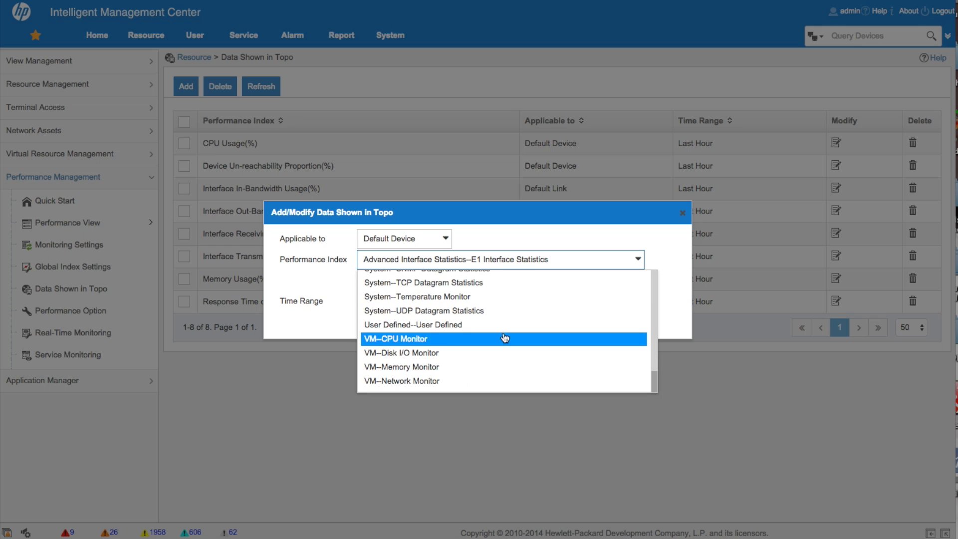
pyautogui.click(464, 325)
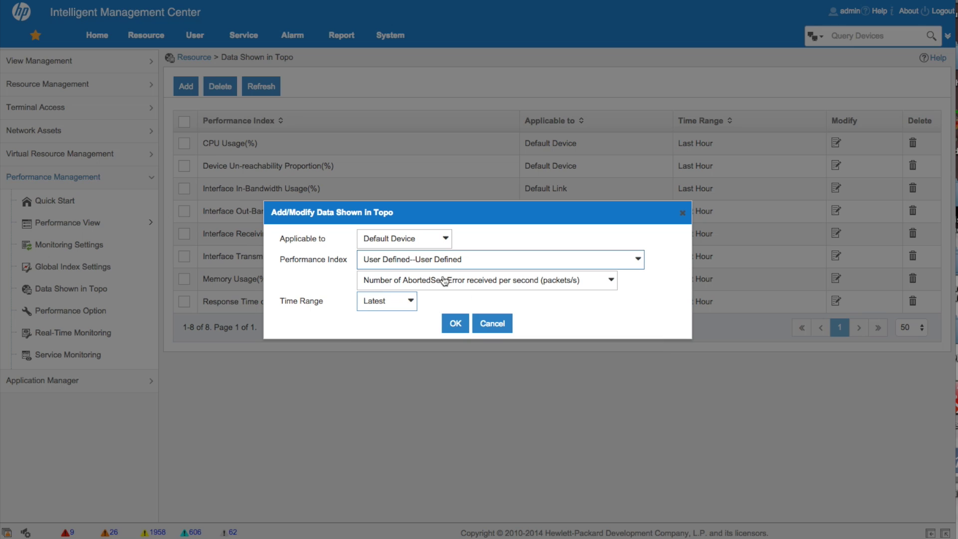
pyautogui.click(456, 325)
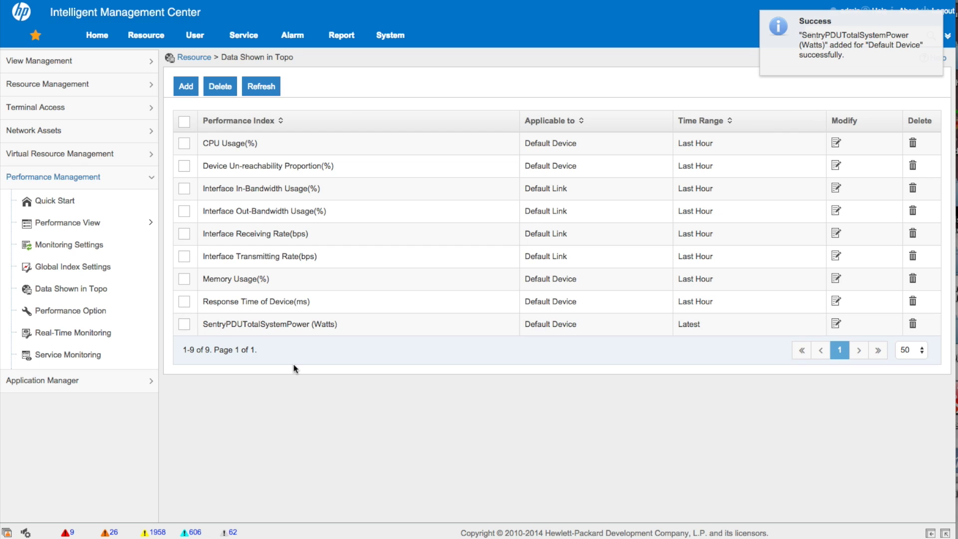
# - Open the SentryPDUTotalSystemPower view's charts, see they have no data yet, and close them
pyautogui.click(89, 224)
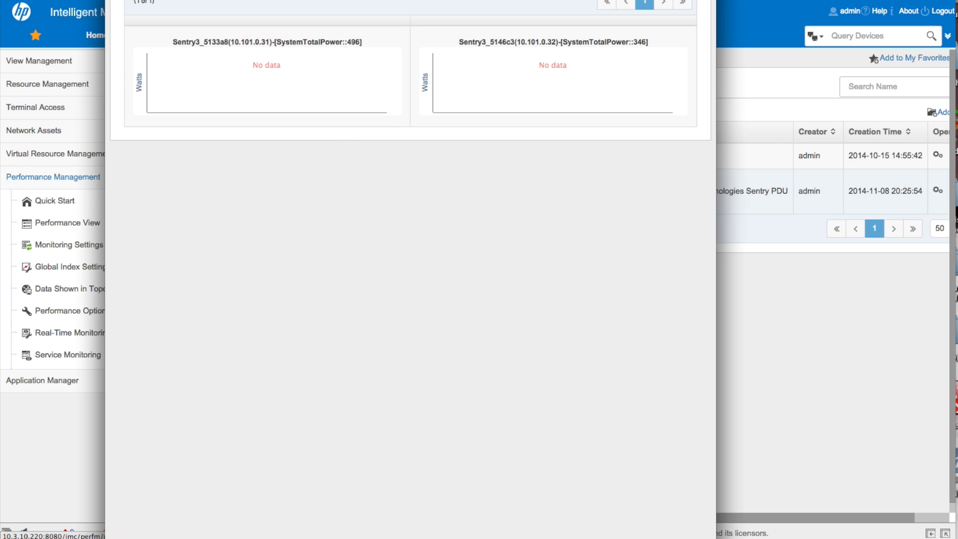
pyautogui.moveTo(215, 2); pyautogui.dragTo(269, 134)
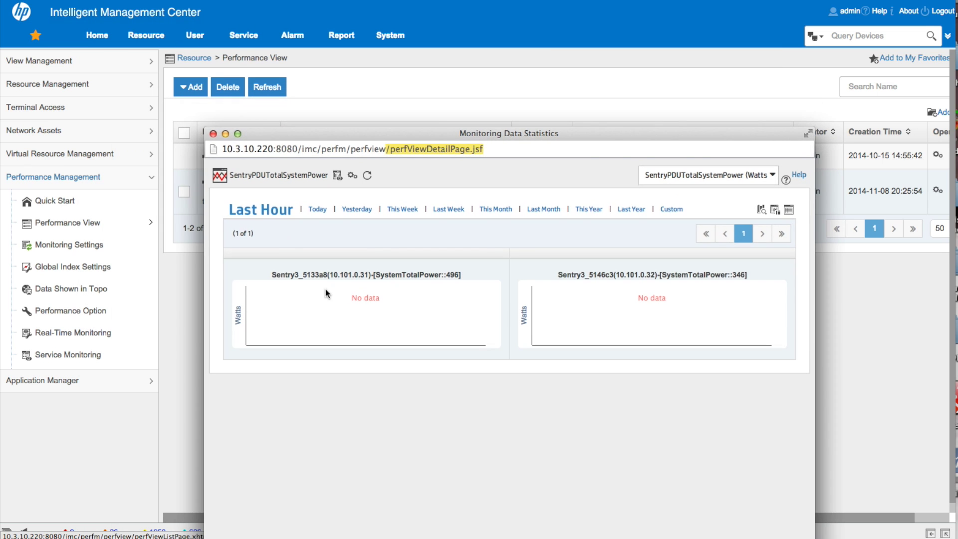
pyautogui.click(215, 135)
pyautogui.click(215, 135)
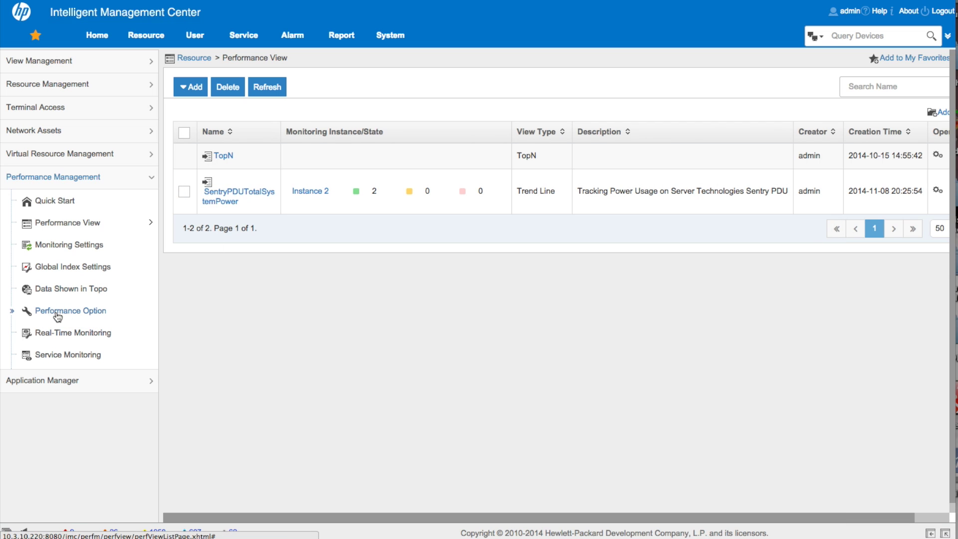
# - Open Global Index Settings on its last page and expand the User Defined group
pyautogui.click(59, 266)
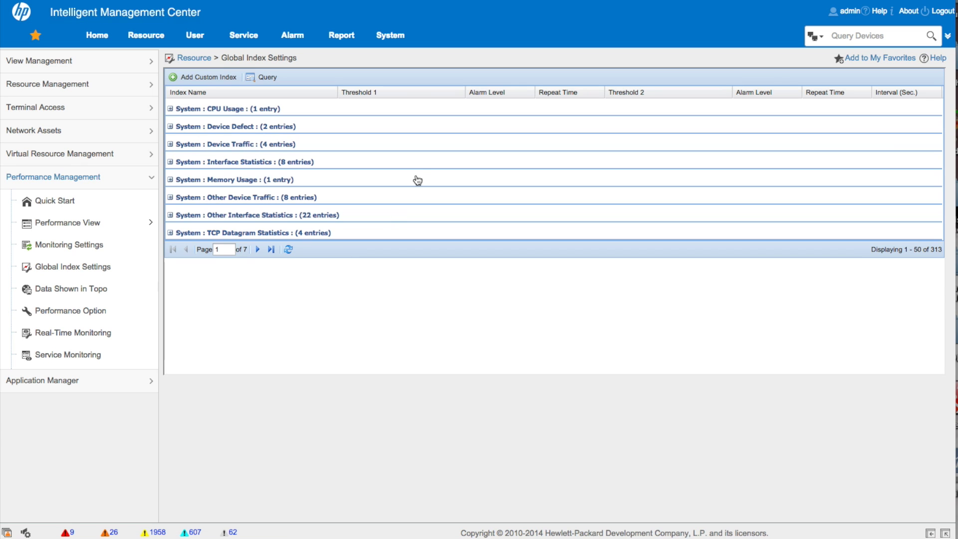
pyautogui.click(271, 250)
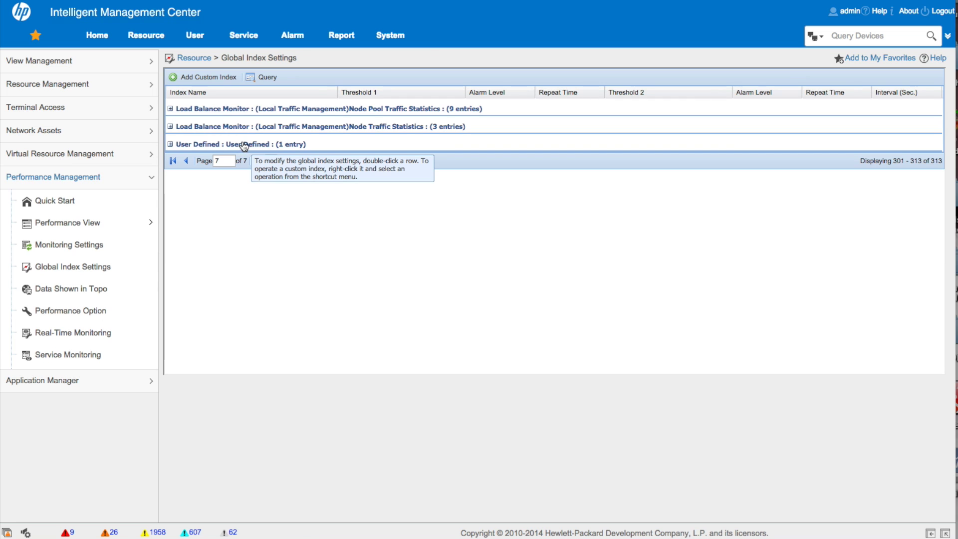
pyautogui.click(171, 144)
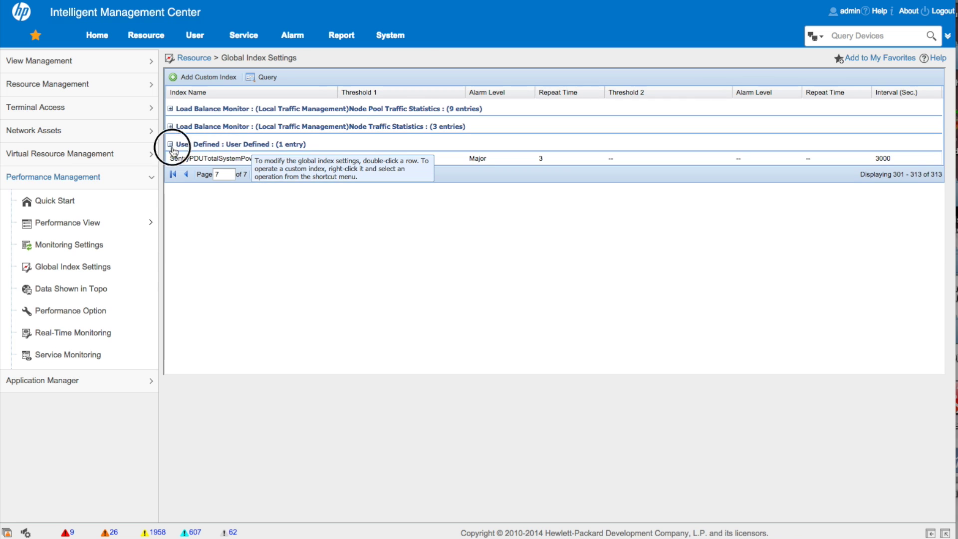
# - Set the SentryPDUTotalSystemPower interval to 300 seconds, select Repeat Time, and search for calc
pyautogui.doubleClick(204, 160)
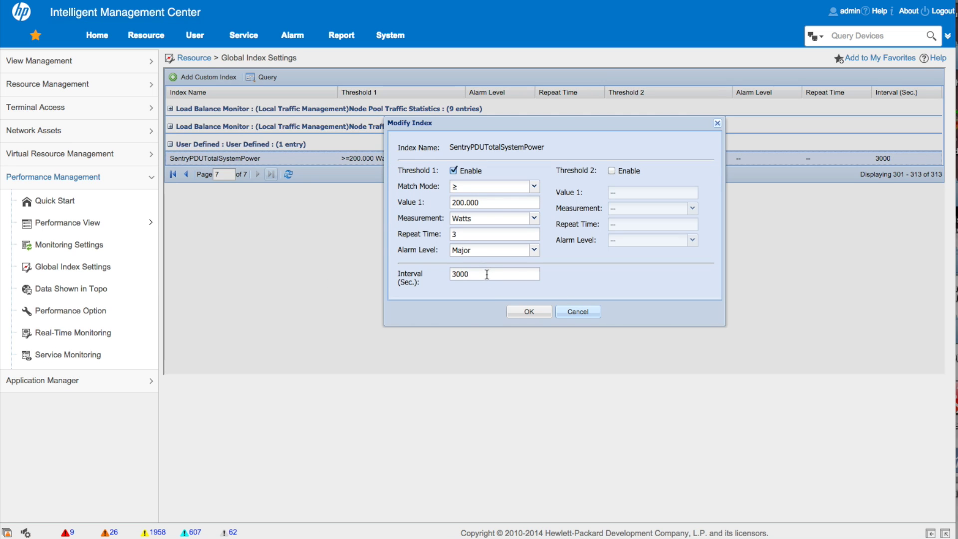
pyautogui.moveTo(488, 274); pyautogui.dragTo(413, 276)
pyautogui.write('300')
pyautogui.moveTo(474, 232); pyautogui.dragTo(391, 230)
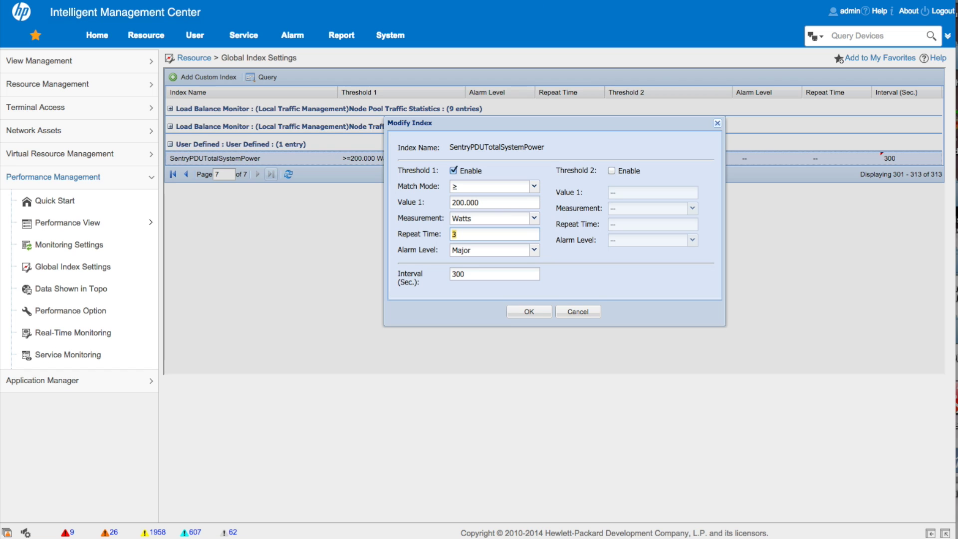
pyautogui.press('super+space')
pyautogui.write('calc')
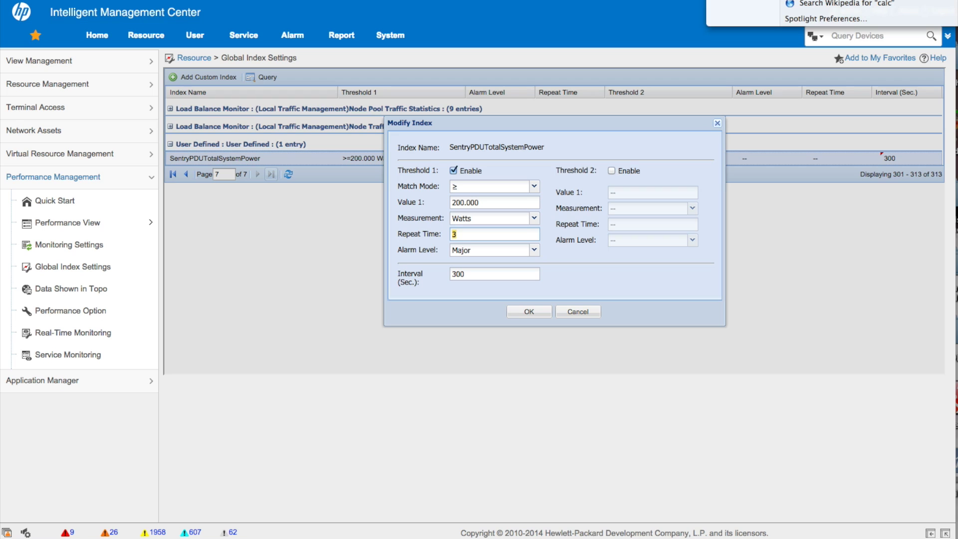
# - Launch Calculator and compute 5 × 60 = 300
pyautogui.press('Return')
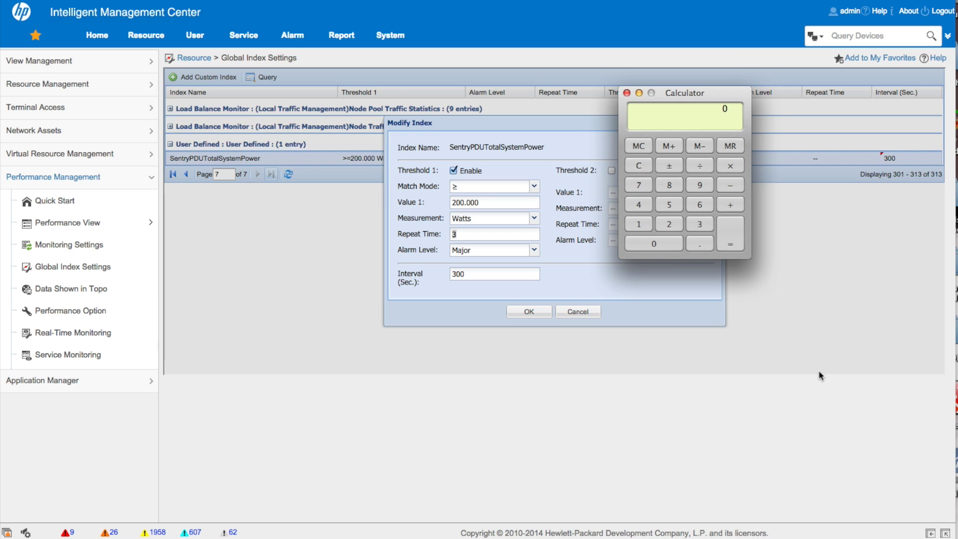
pyautogui.click(700, 223)
pyautogui.click(648, 165)
pyautogui.click(671, 206)
pyautogui.click(731, 164)
pyautogui.click(699, 203)
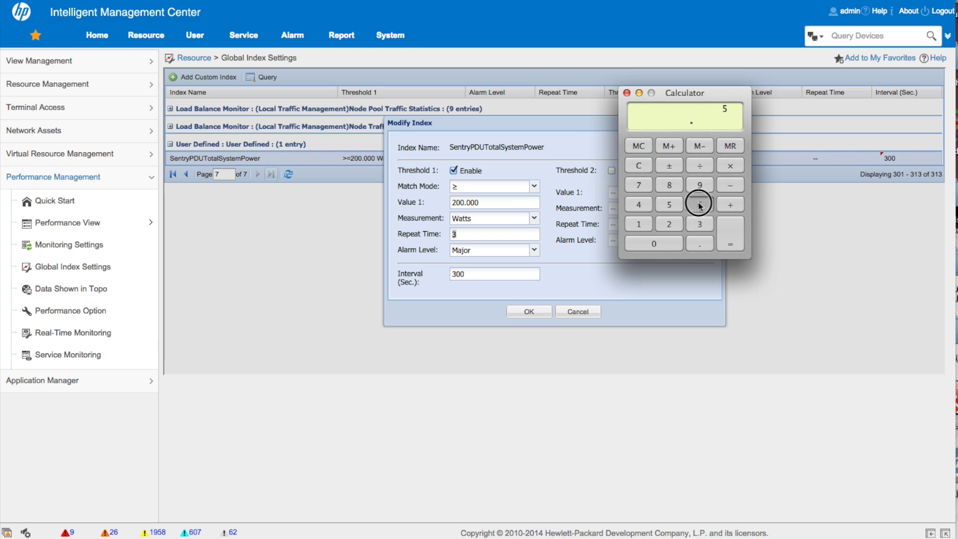
pyautogui.click(669, 242)
pyautogui.click(730, 243)
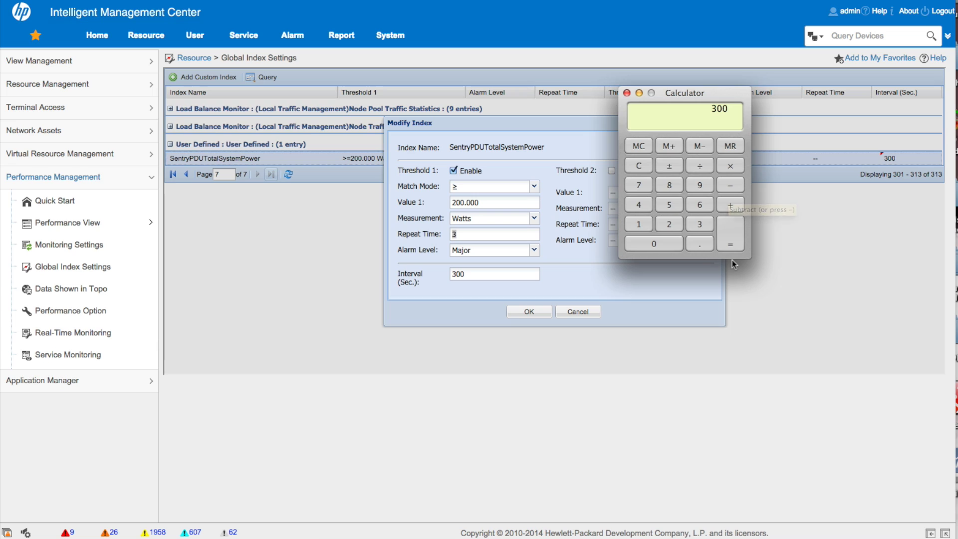
# - Recompute 60 × 5 = 300, then multiply by 60 to get 18000
pyautogui.click(644, 171)
pyautogui.click(705, 207)
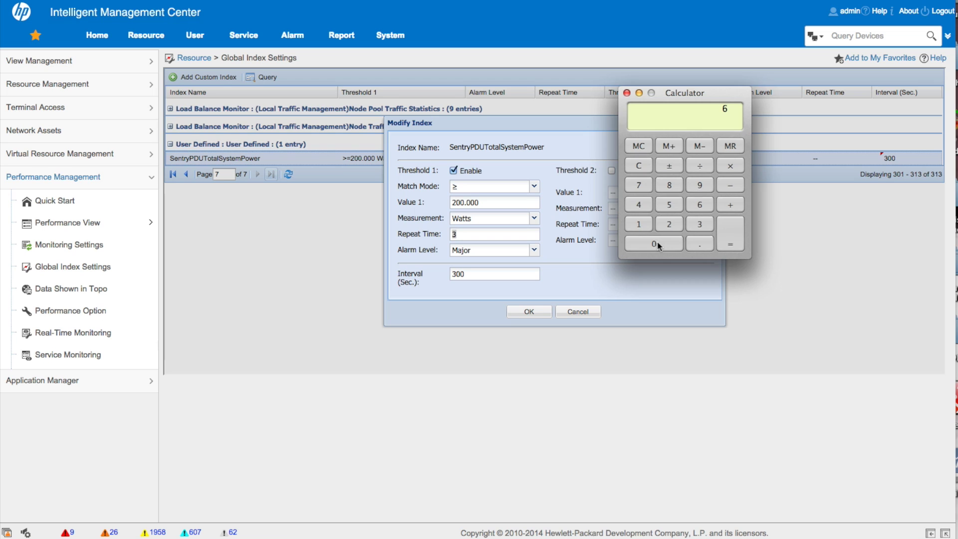
pyautogui.click(658, 245)
pyautogui.click(731, 166)
pyautogui.click(670, 206)
pyautogui.click(742, 245)
pyautogui.click(730, 165)
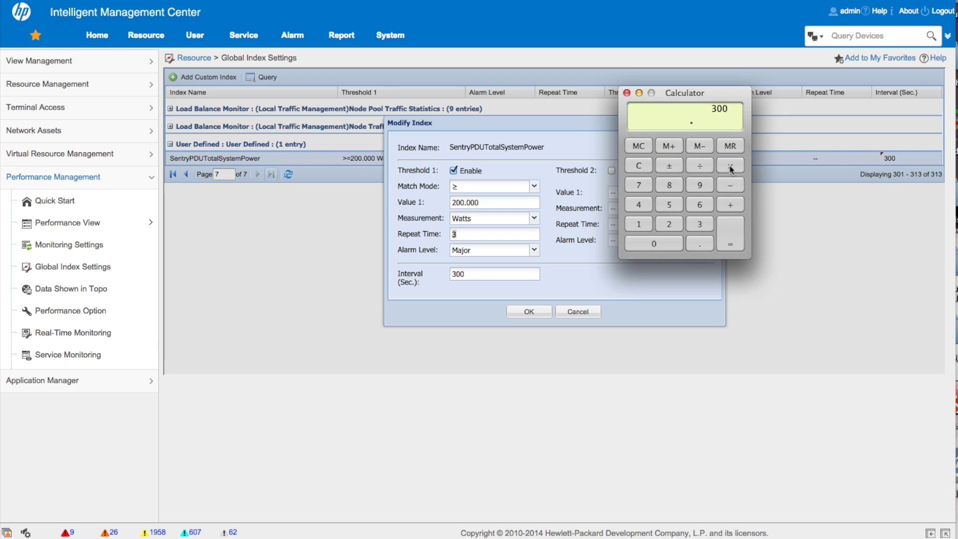
pyautogui.click(699, 209)
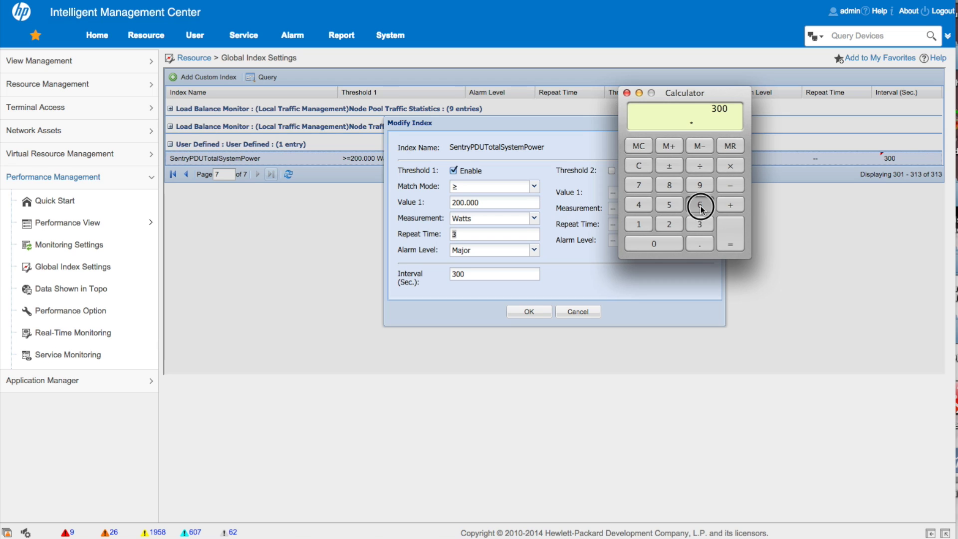
pyautogui.click(663, 247)
pyautogui.click(733, 243)
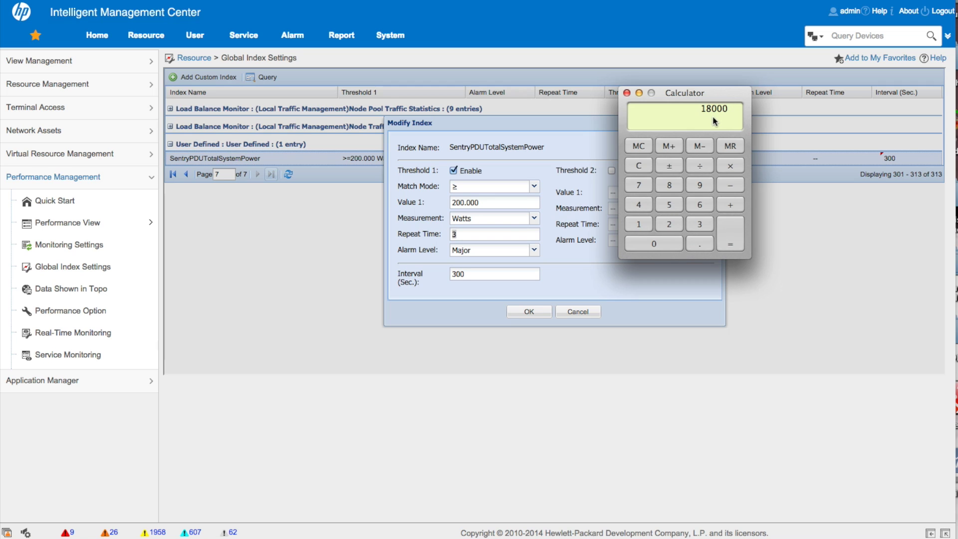
# - Set Repeat Time to 300, save the index, and return to the Performance View list
pyautogui.click(470, 234)
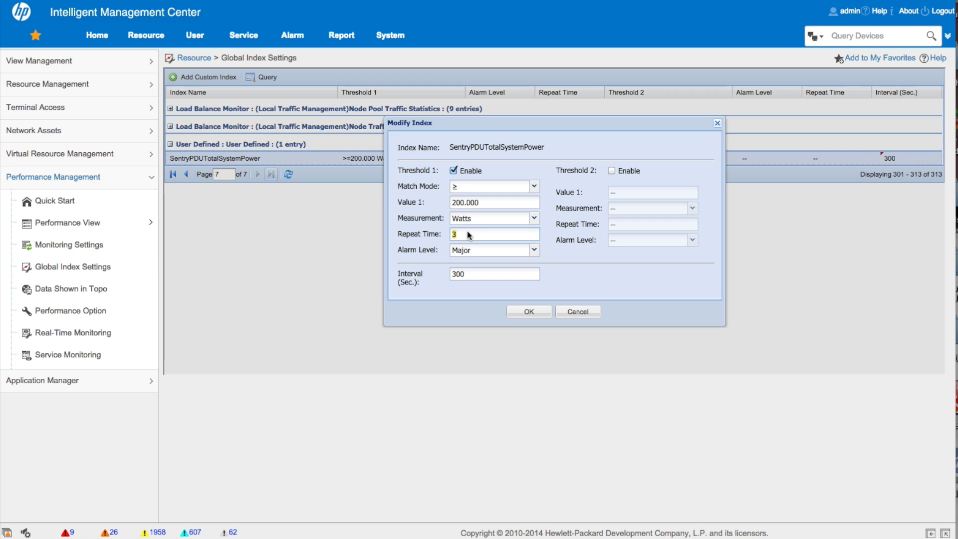
pyautogui.write('300')
pyautogui.click(531, 313)
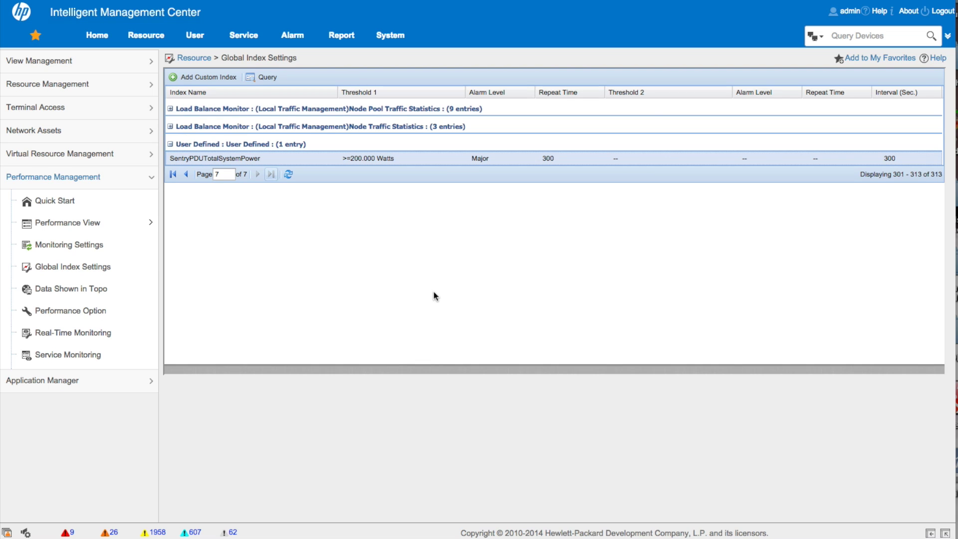
pyautogui.click(76, 225)
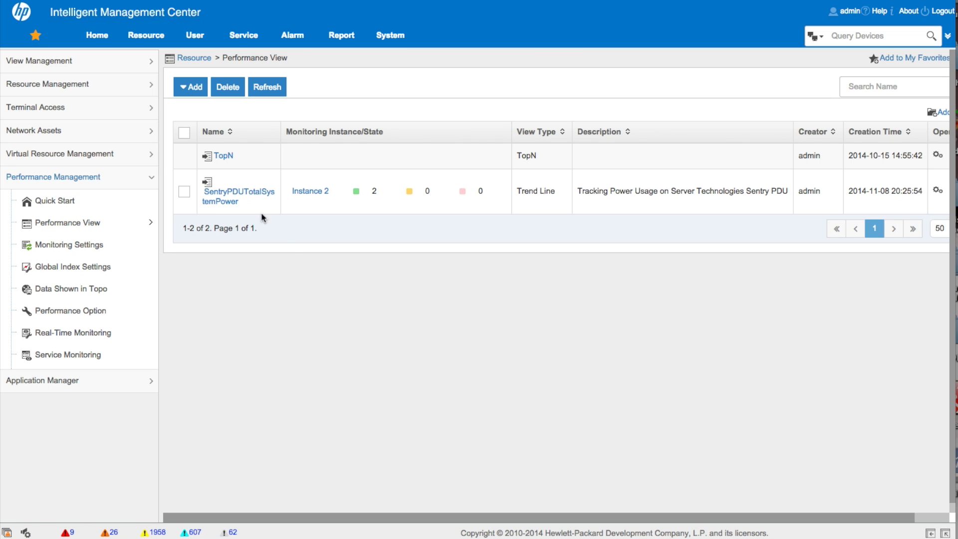
# - Reopen the SentryPDUTotalSystemPower charts to inspect both PDUs' first watts readings, then close them
pyautogui.click(233, 196)
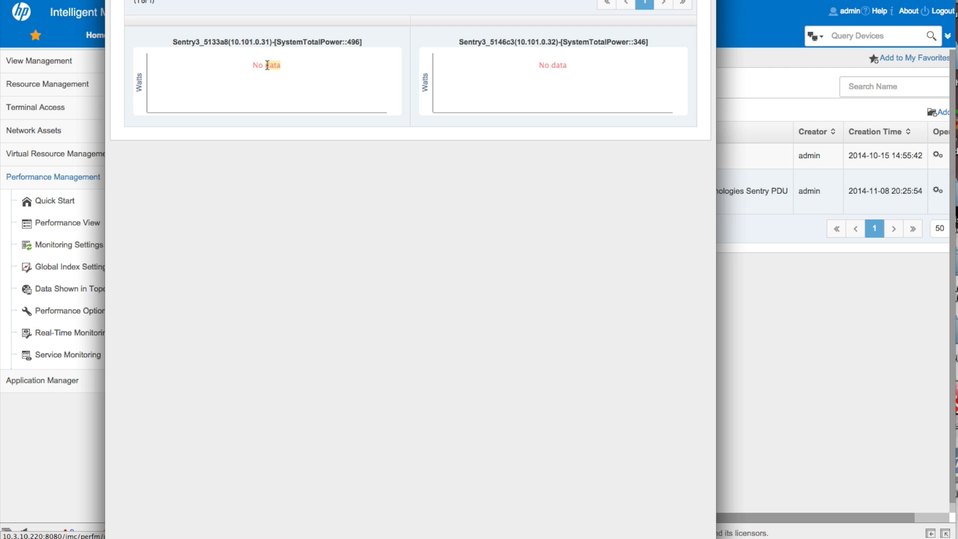
pyautogui.press('Escape')
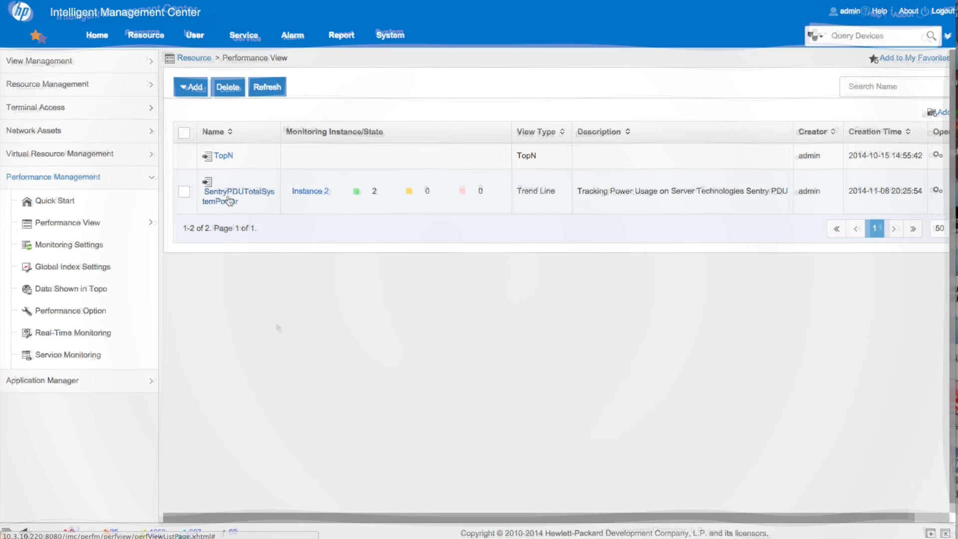
pyautogui.click(228, 199)
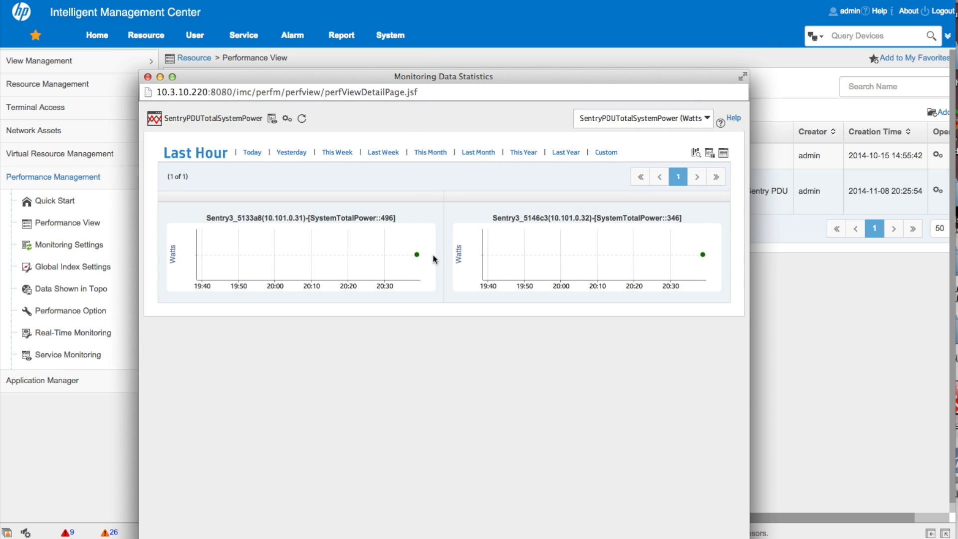
pyautogui.moveTo(420, 260)
pyautogui.moveTo(702, 259)
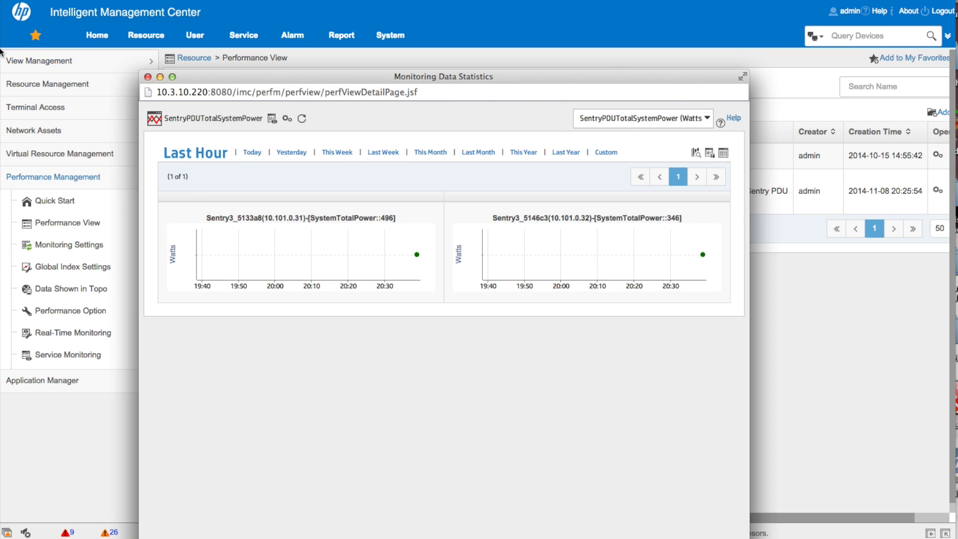
pyautogui.click(36, 35)
pyautogui.click(148, 77)
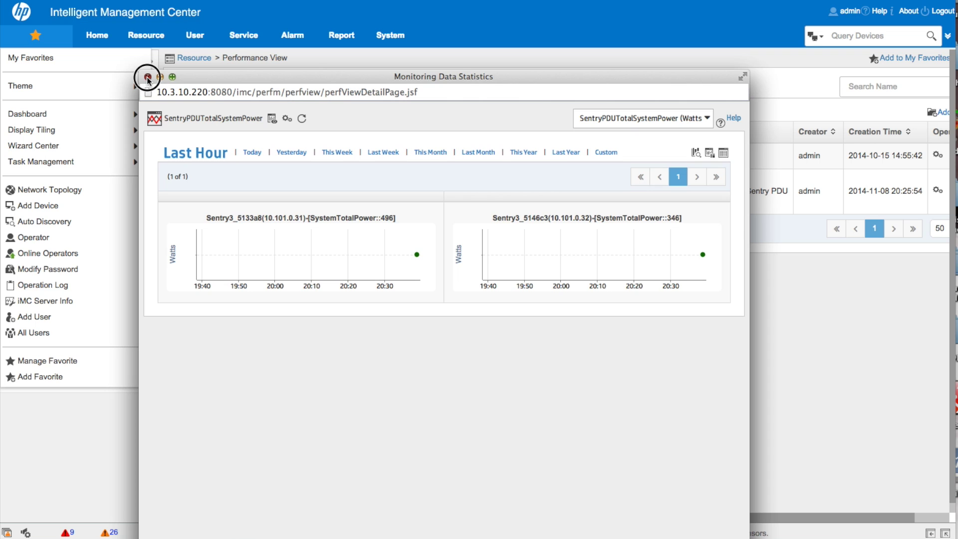